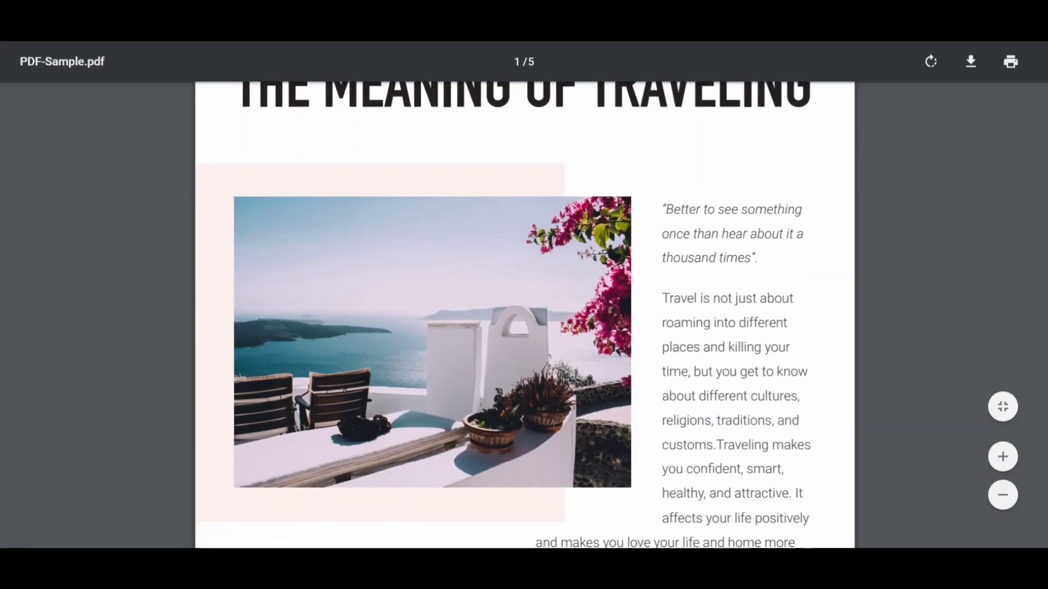
Step: Scroll PDF-Sample.pdf down to the Traveling Is Healthy section on page 4
scroll(524, 315, down, 10)
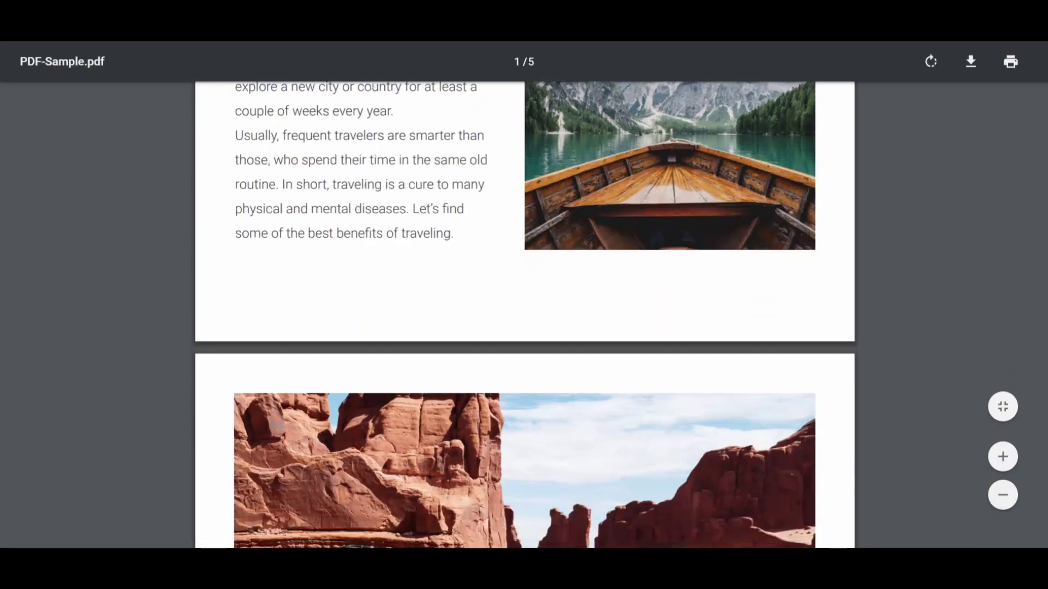
scroll(524, 314, down, 6)
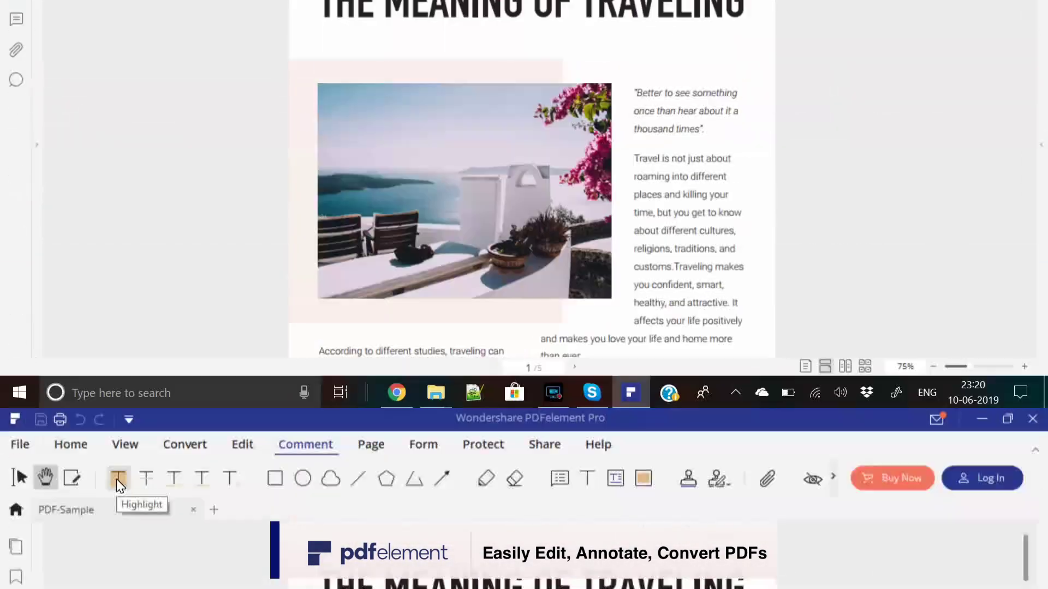
Step: Highlight the quote's first line, underline and strike two phrases, add a 'This' note and NOT APPROVED stamp
click(119, 480)
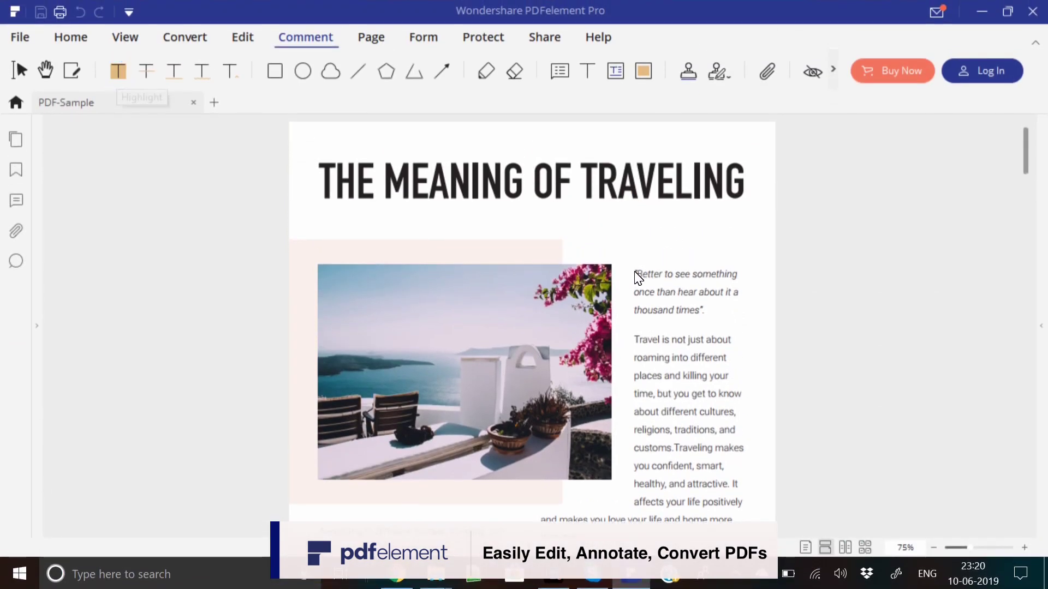
drag(638, 270, 739, 273)
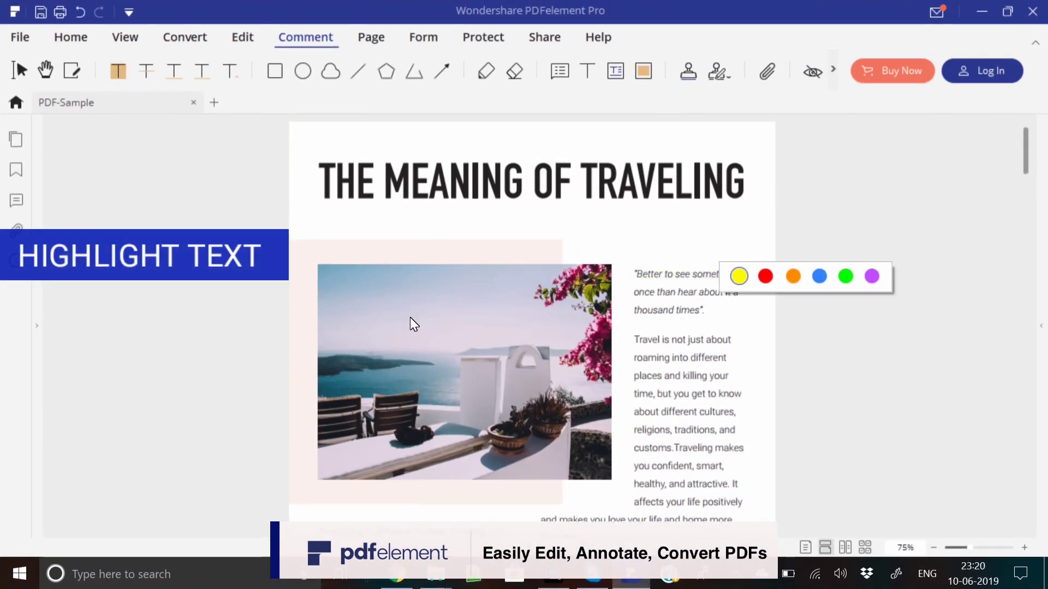
drag(629, 338, 739, 349)
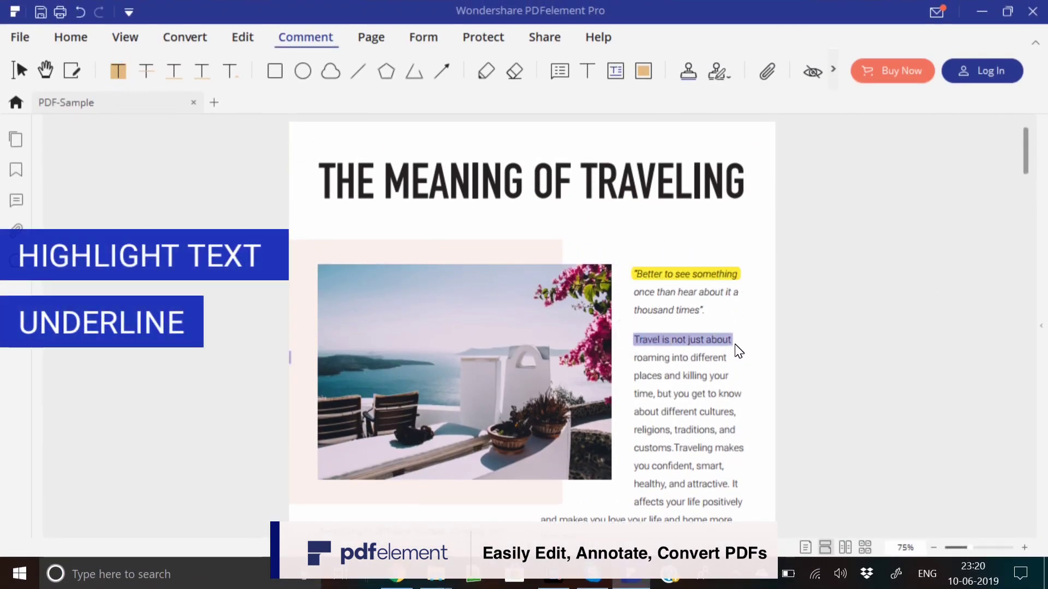
drag(626, 387, 738, 392)
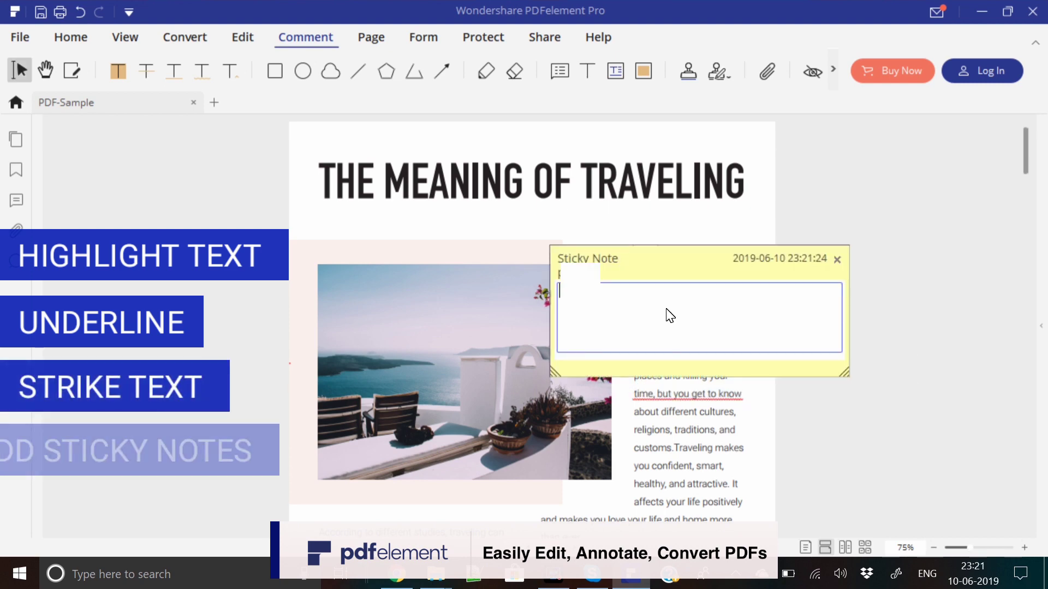
text(This)
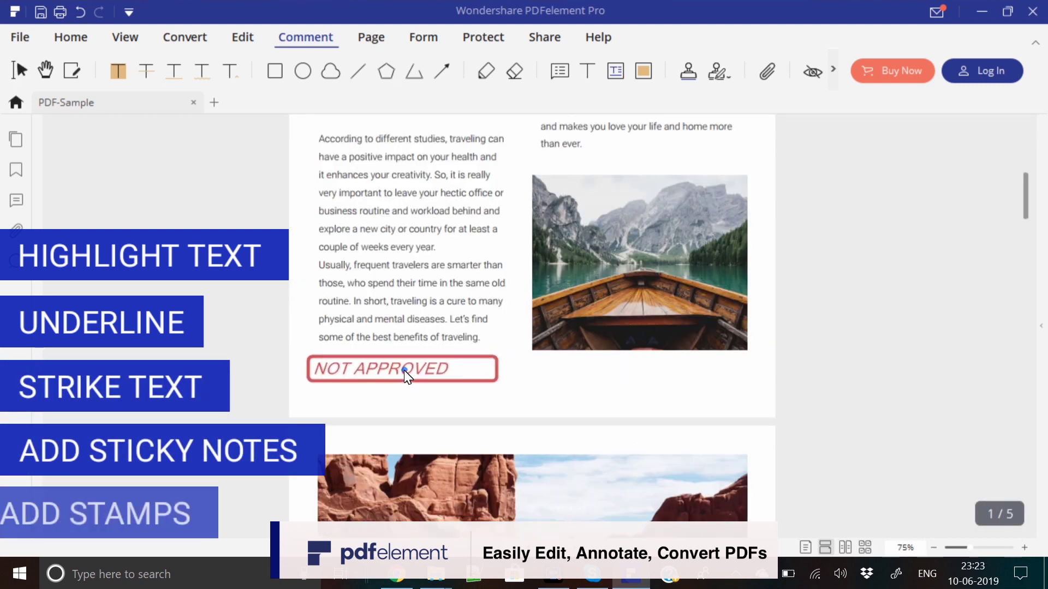
click(403, 370)
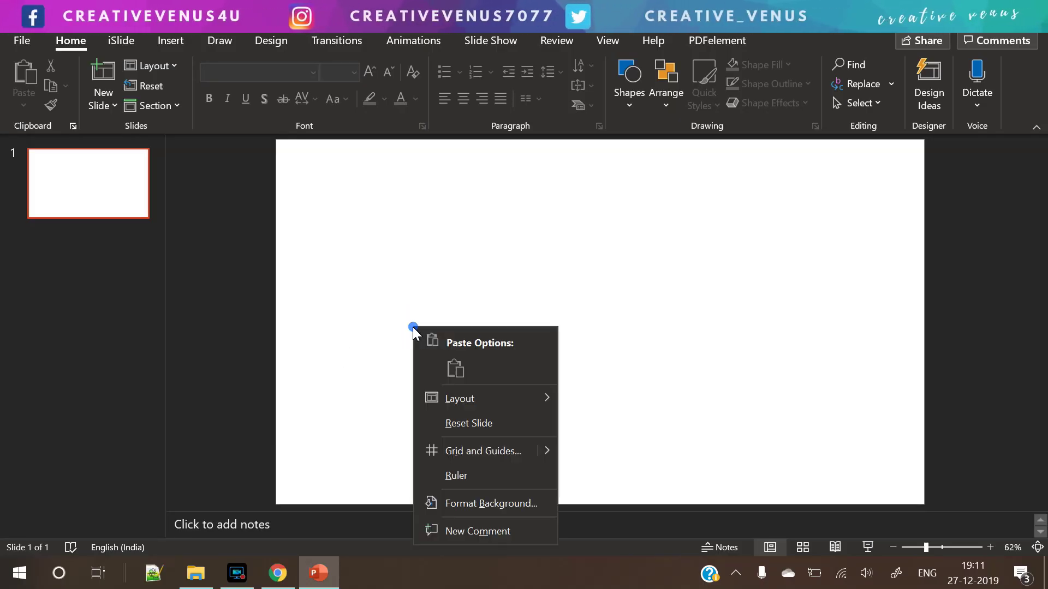
Step: Switch the slide background to a gradient fill and remove the middle gradient stops
click(485, 504)
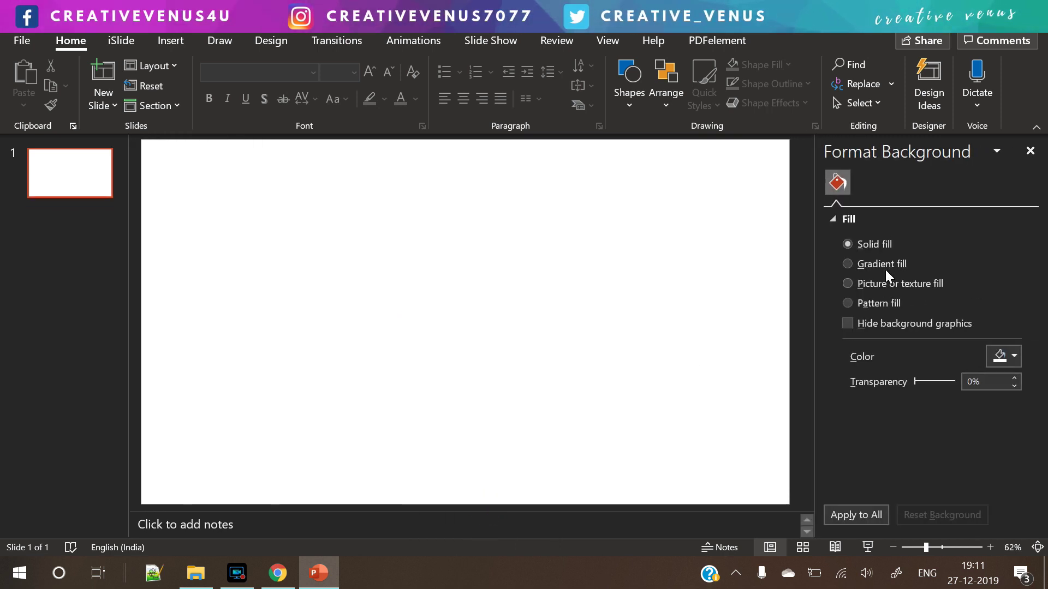
click(885, 266)
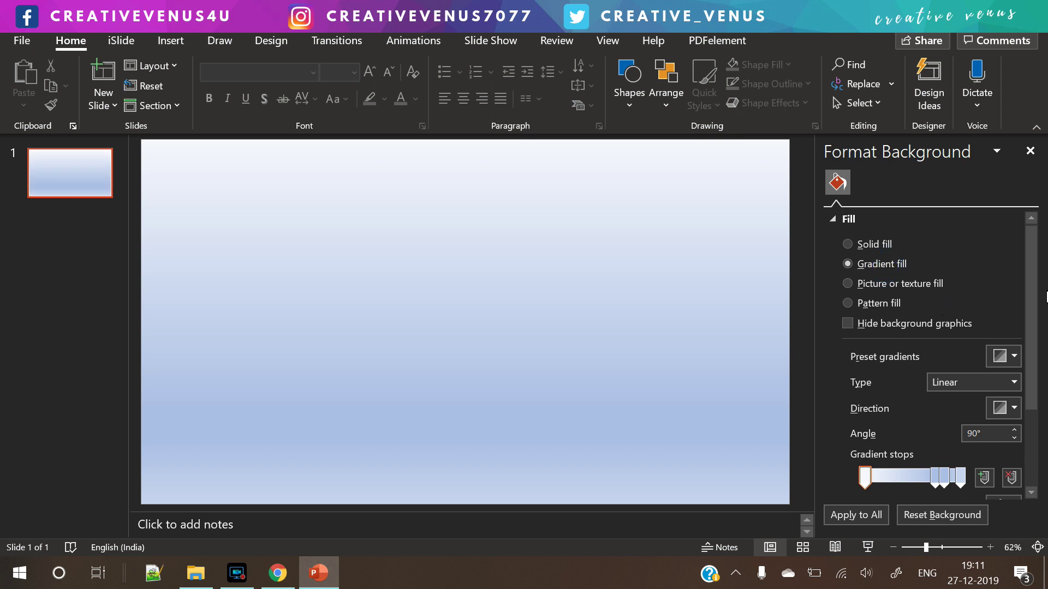
scroll(1039, 298, down, 3)
click(1009, 364)
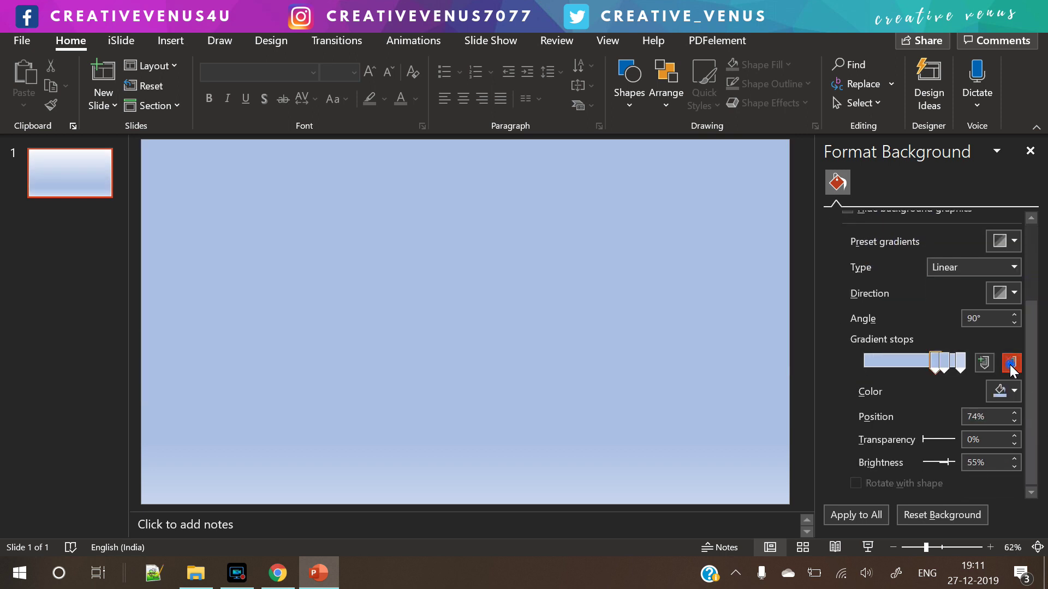
drag(946, 369, 666, 398)
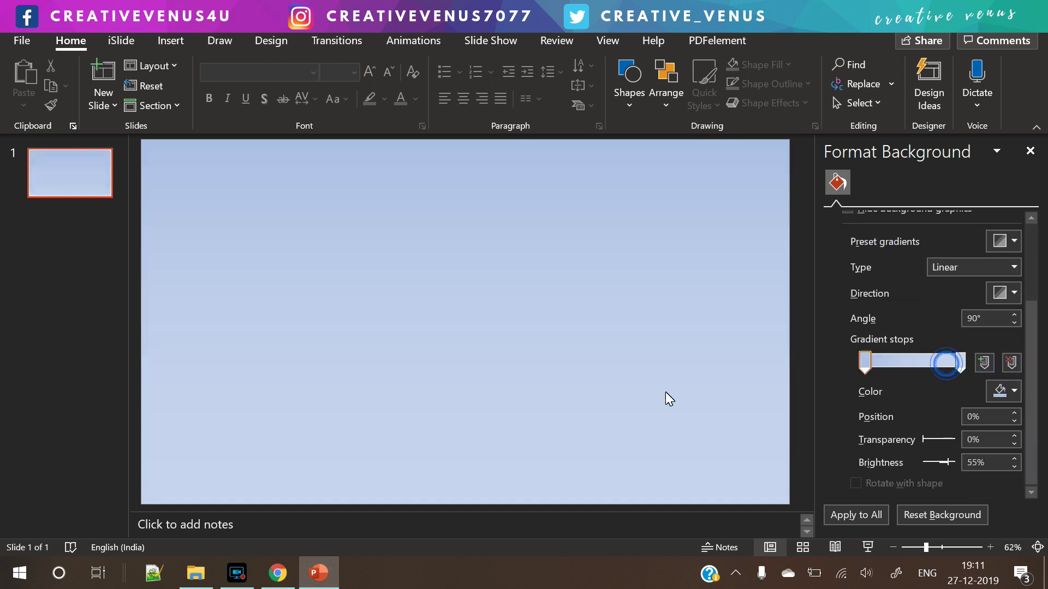
Step: Make the left gradient stop dark blue and the right stop dark navy from More Colors
click(1003, 391)
click(1022, 325)
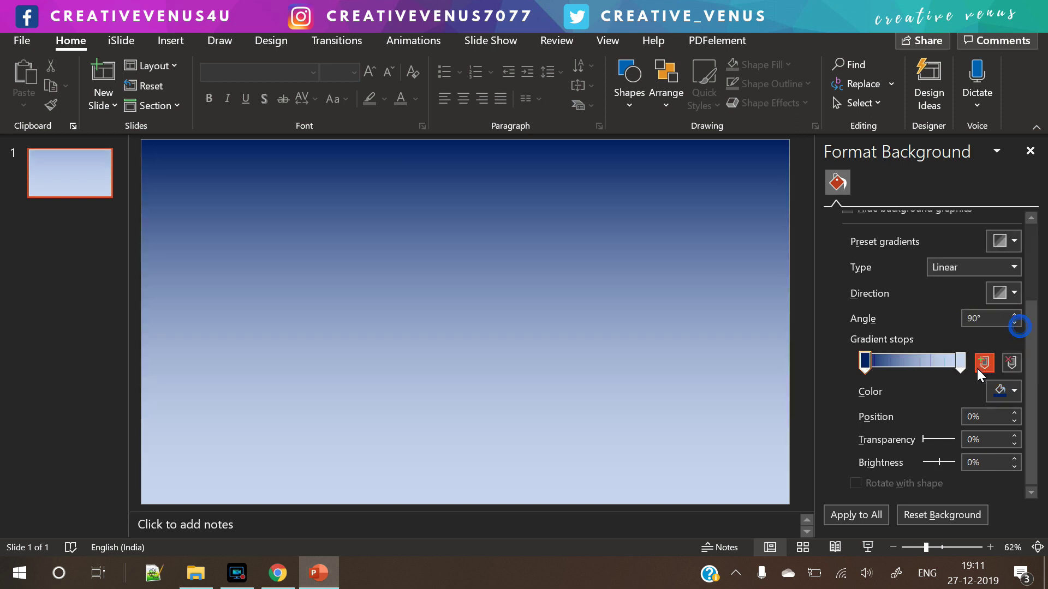
click(965, 368)
click(1004, 392)
click(968, 352)
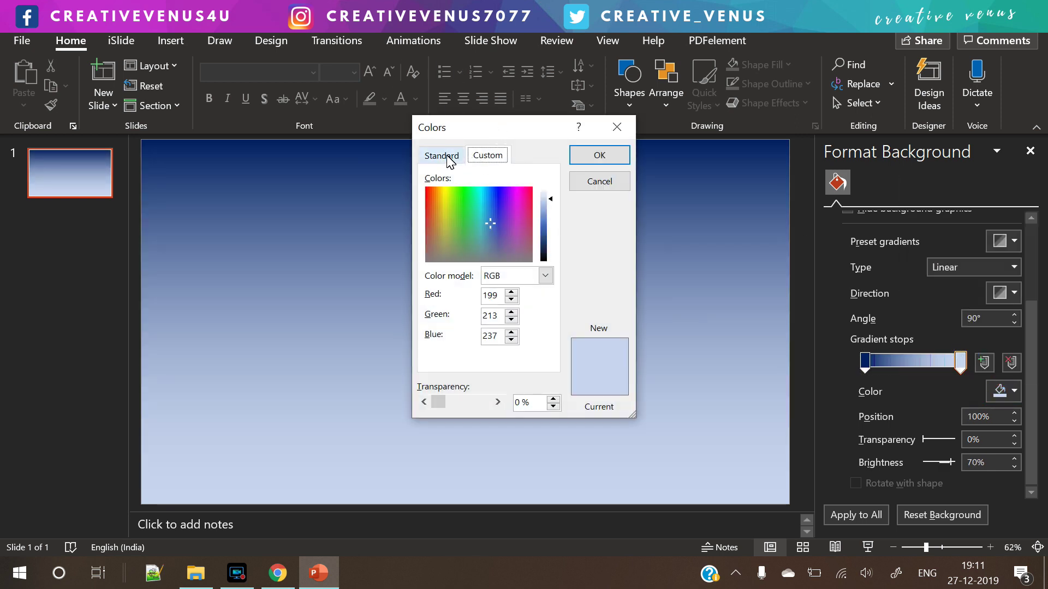
click(447, 157)
click(498, 192)
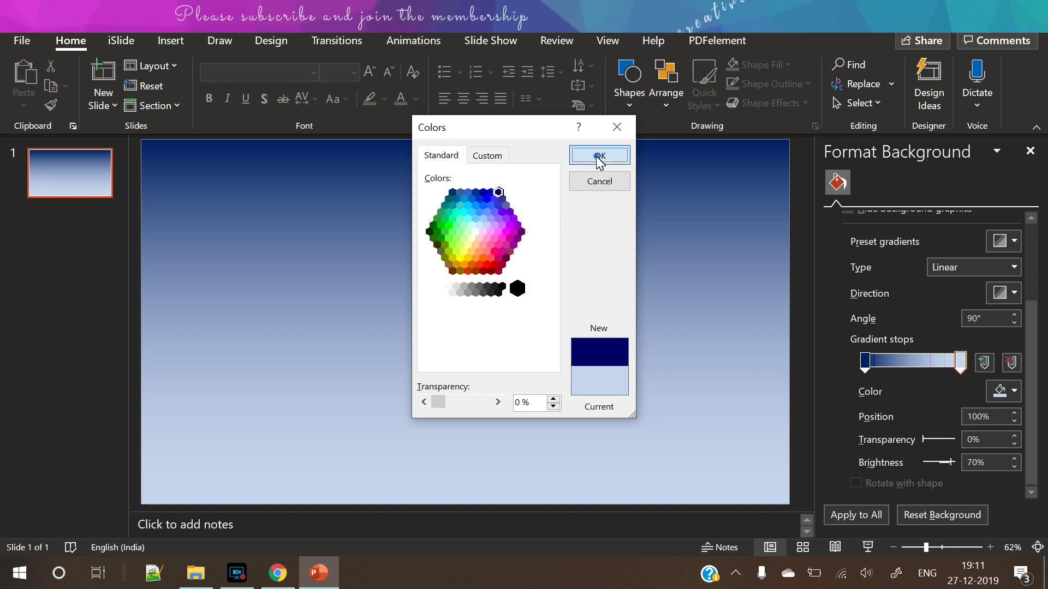
click(599, 157)
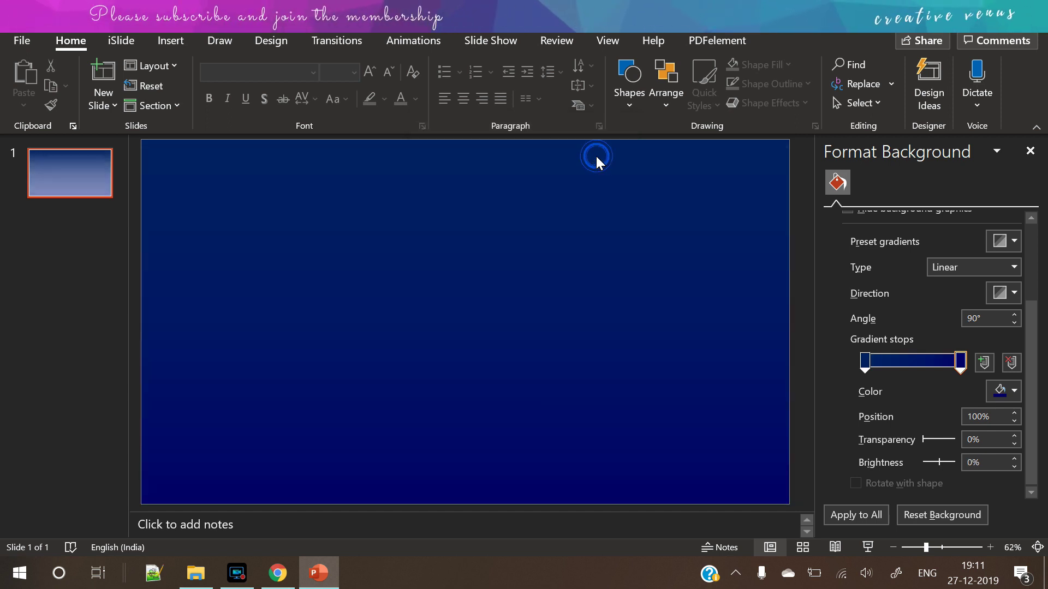
Step: Darken the right stop to near-black navy and reuse the recent navy on the left stop
click(1015, 400)
click(977, 353)
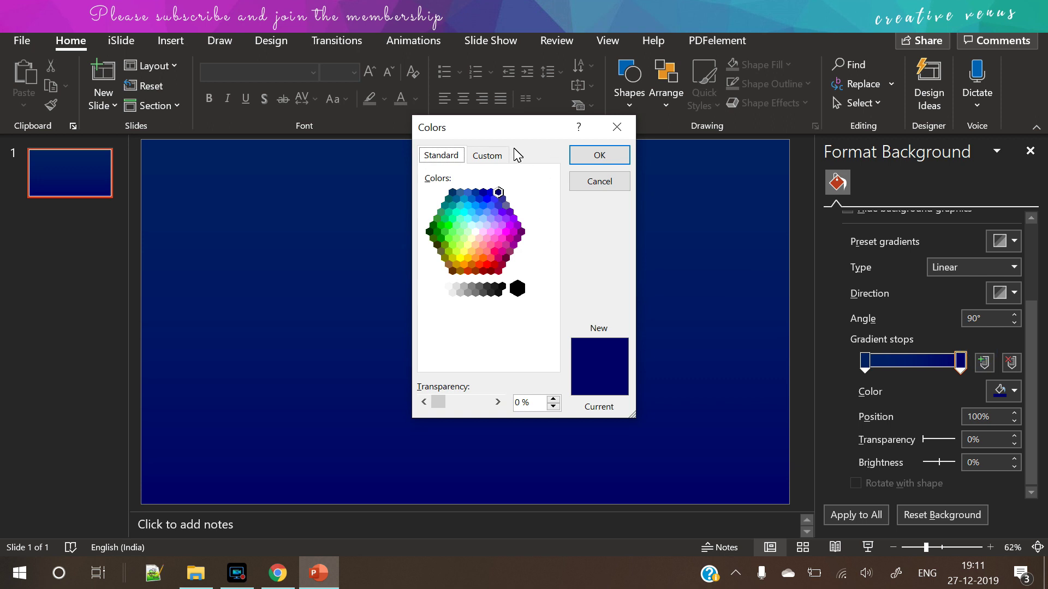
click(488, 155)
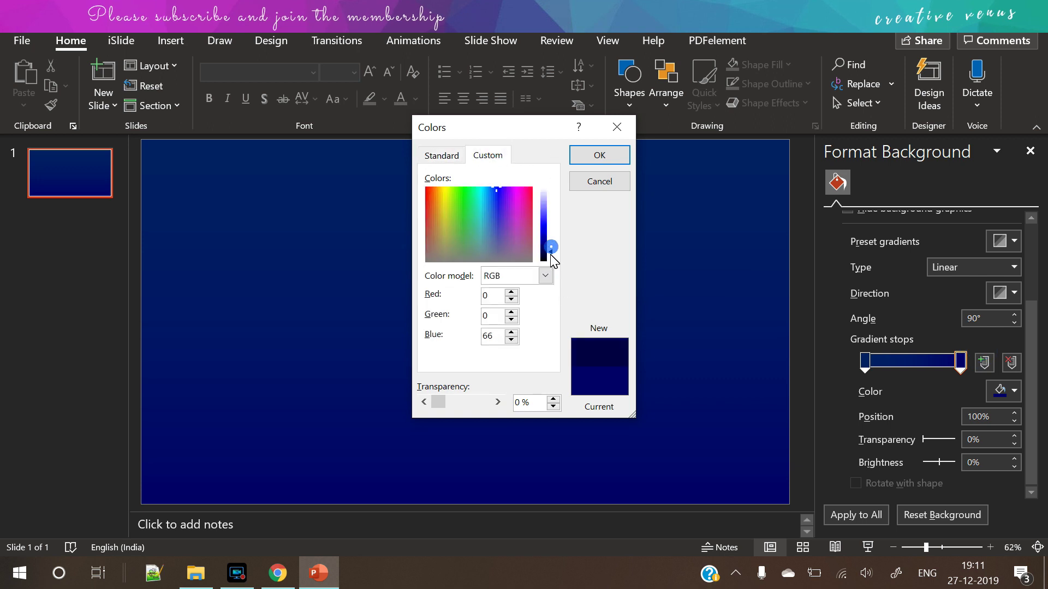
drag(551, 253, 551, 259)
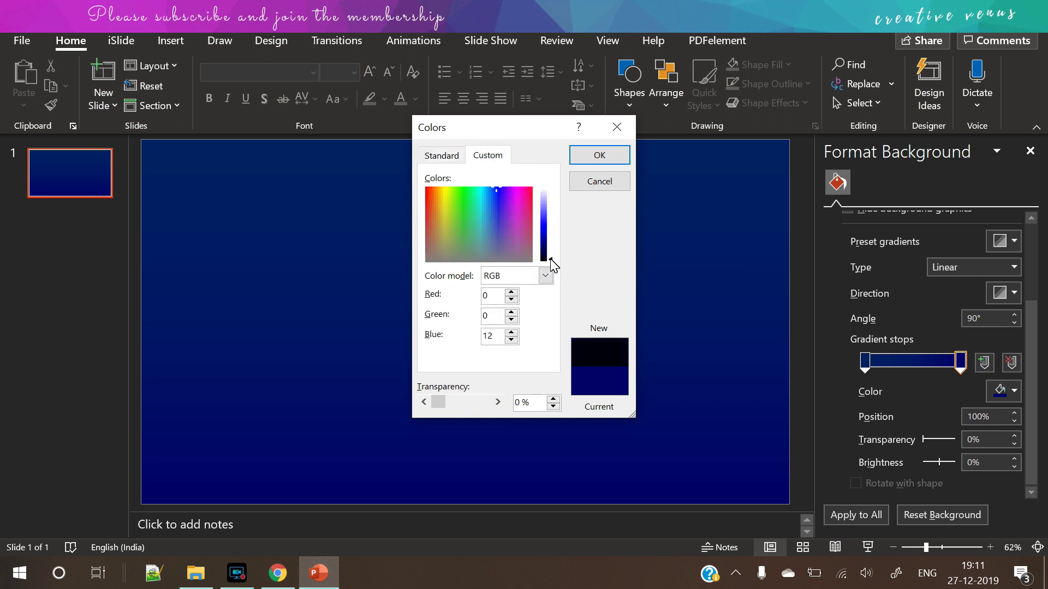
click(601, 157)
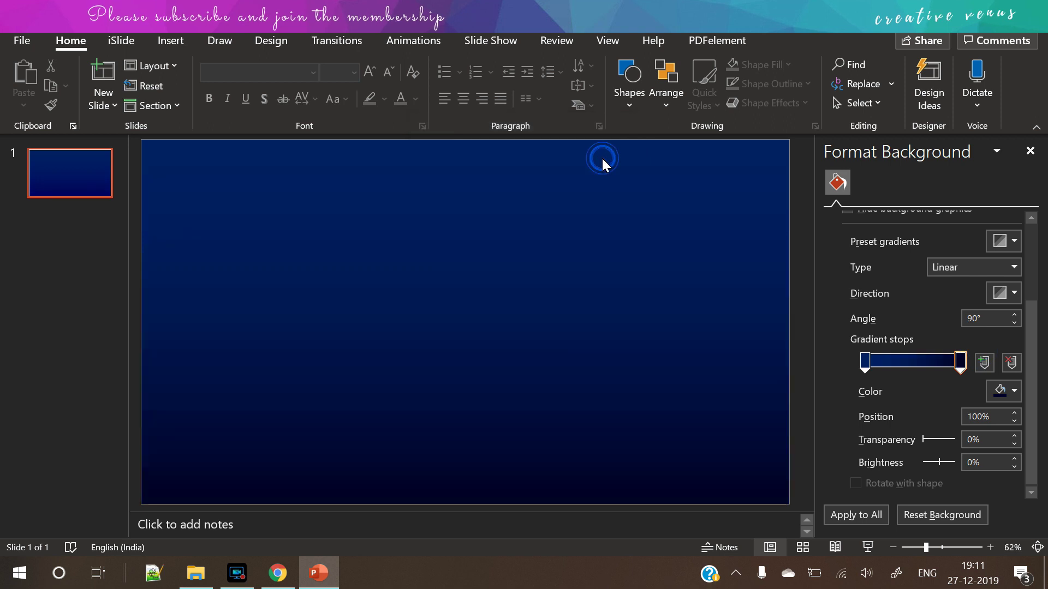
click(865, 361)
click(1006, 389)
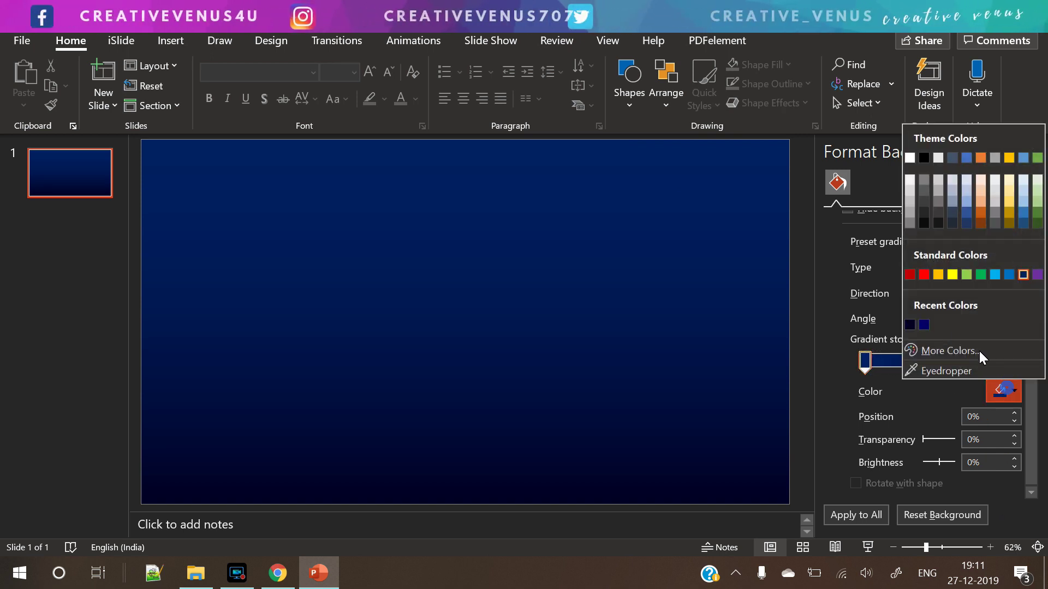
click(925, 324)
Step: Set the gradient direction to diagonal 45° and start a new text box
click(996, 293)
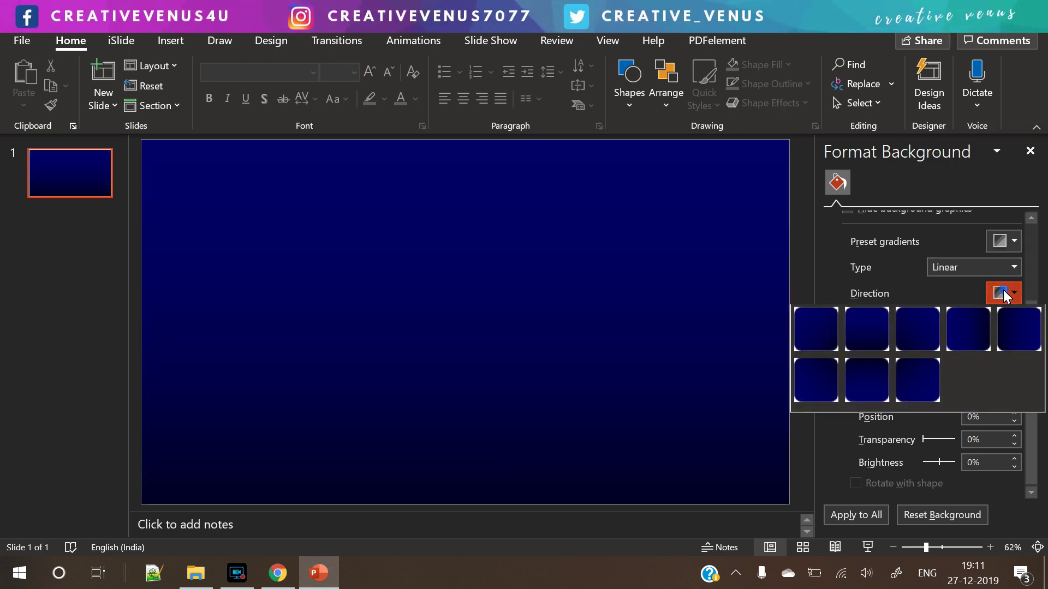
click(815, 320)
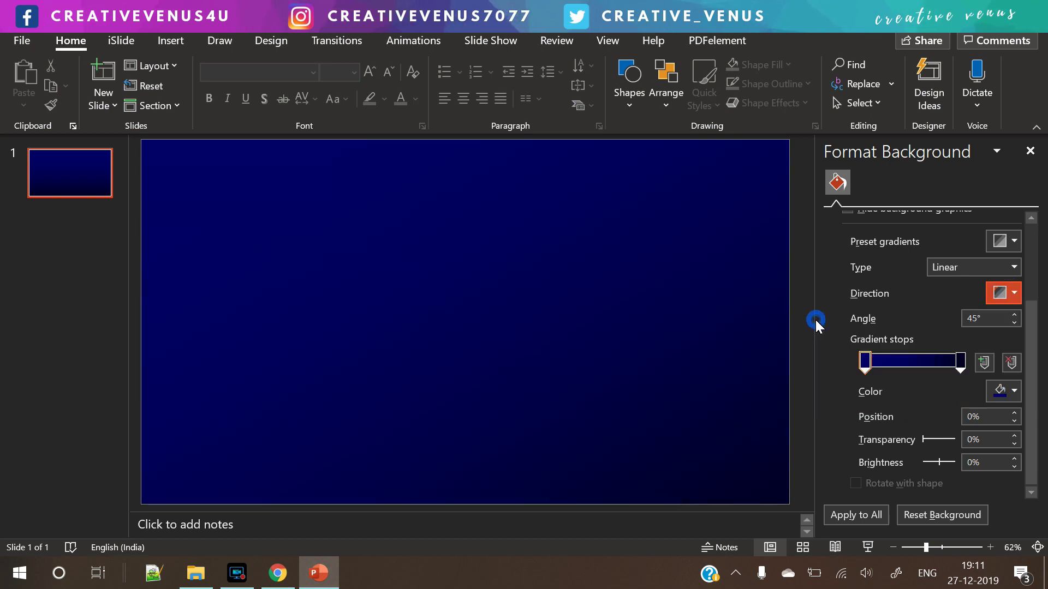
click(731, 348)
click(171, 42)
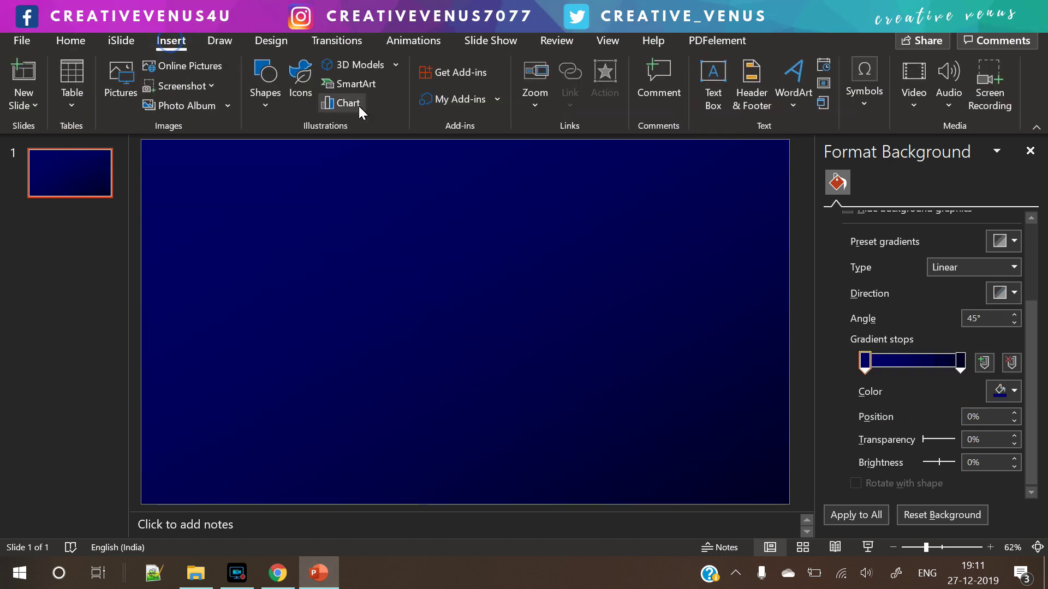
click(717, 93)
Step: Draw a wide text box, type Creative and set it in Raleway Black
drag(299, 271, 666, 295)
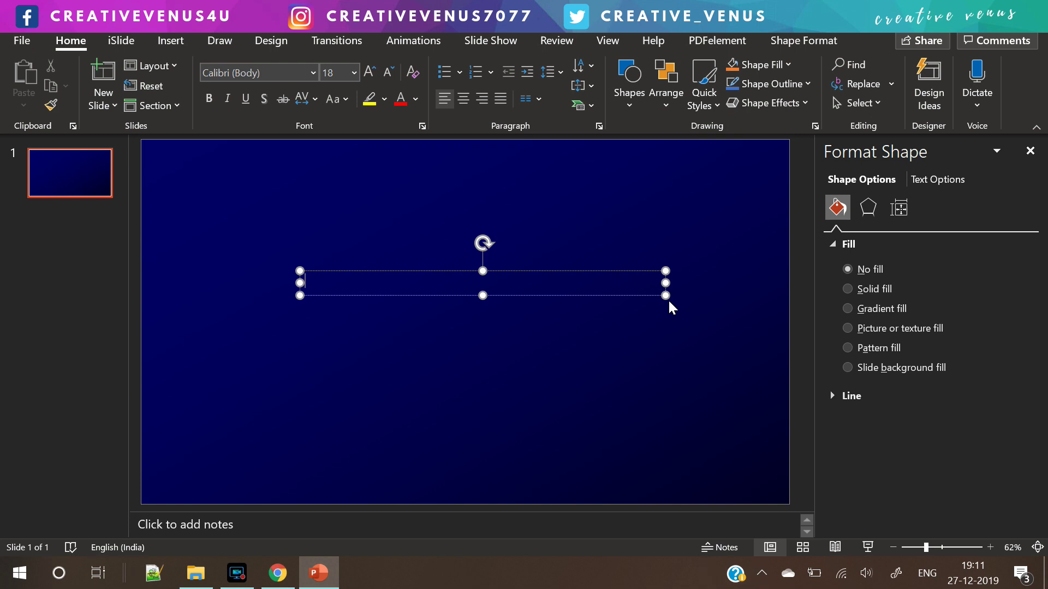
text(Creative)
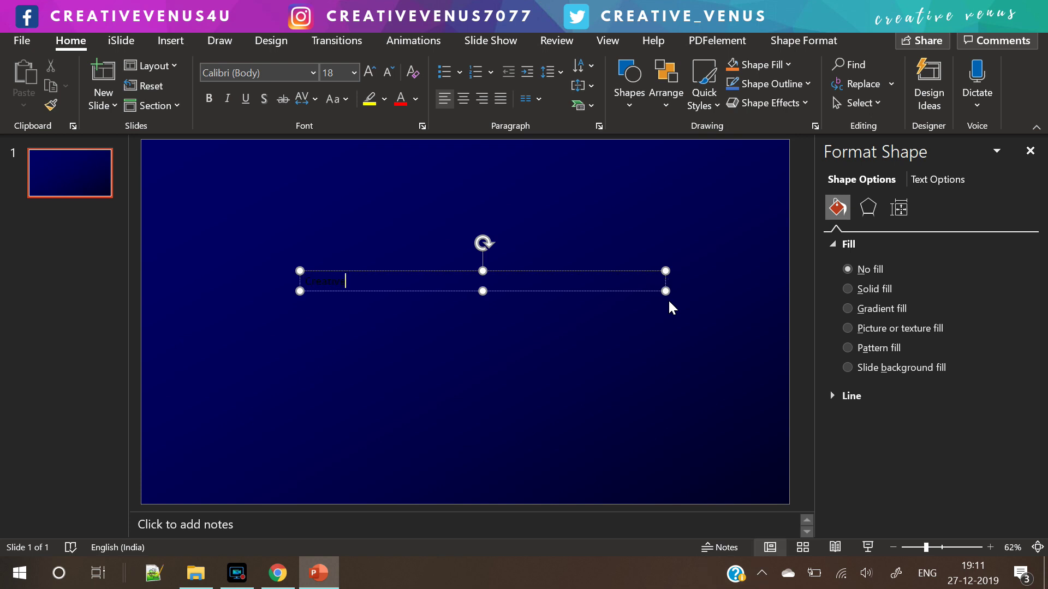
key(ctrl+a)
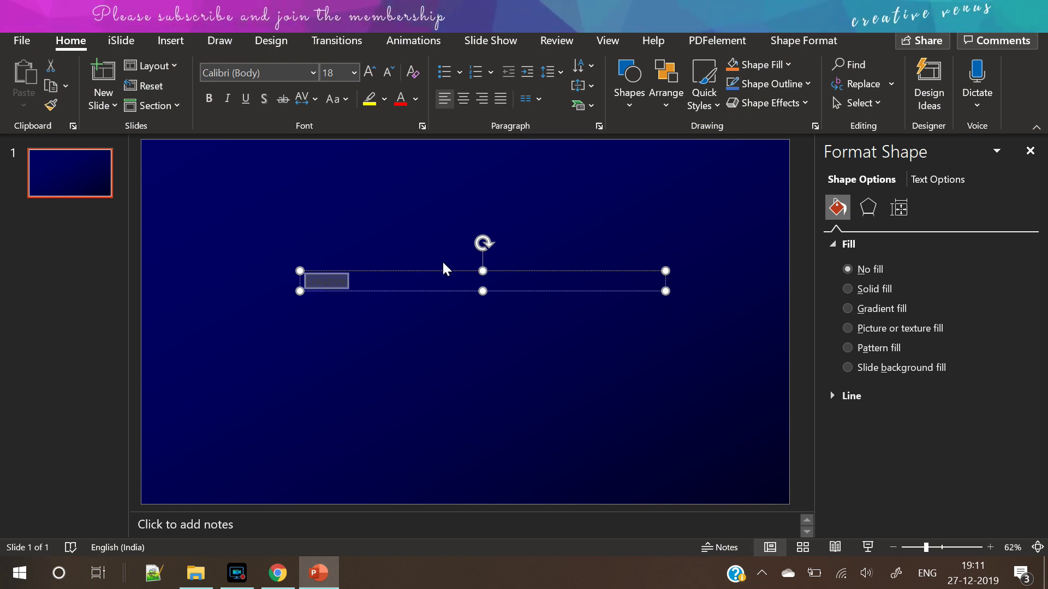
click(270, 74)
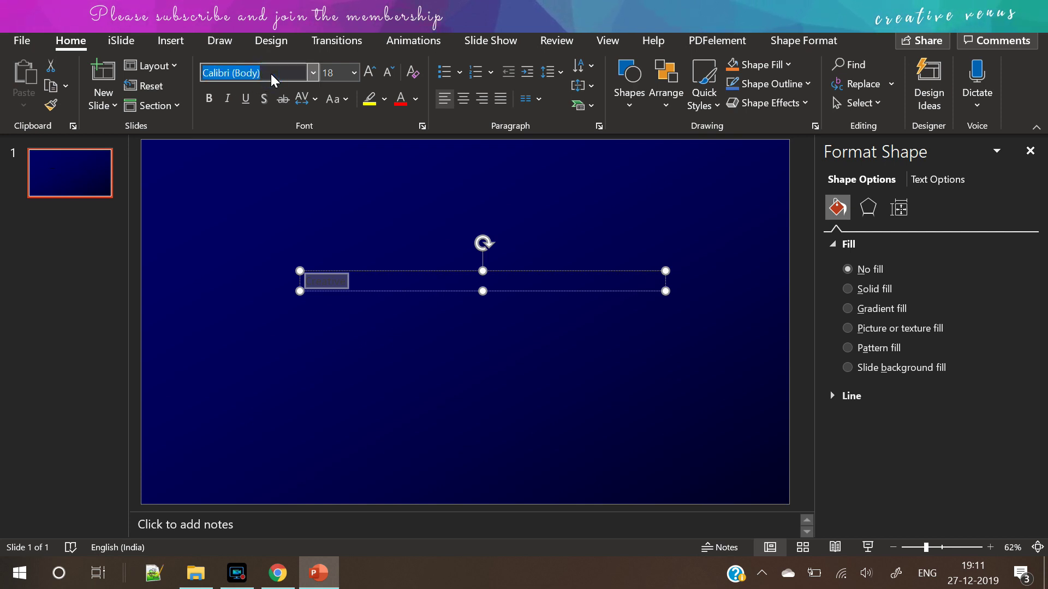
text(Ral)
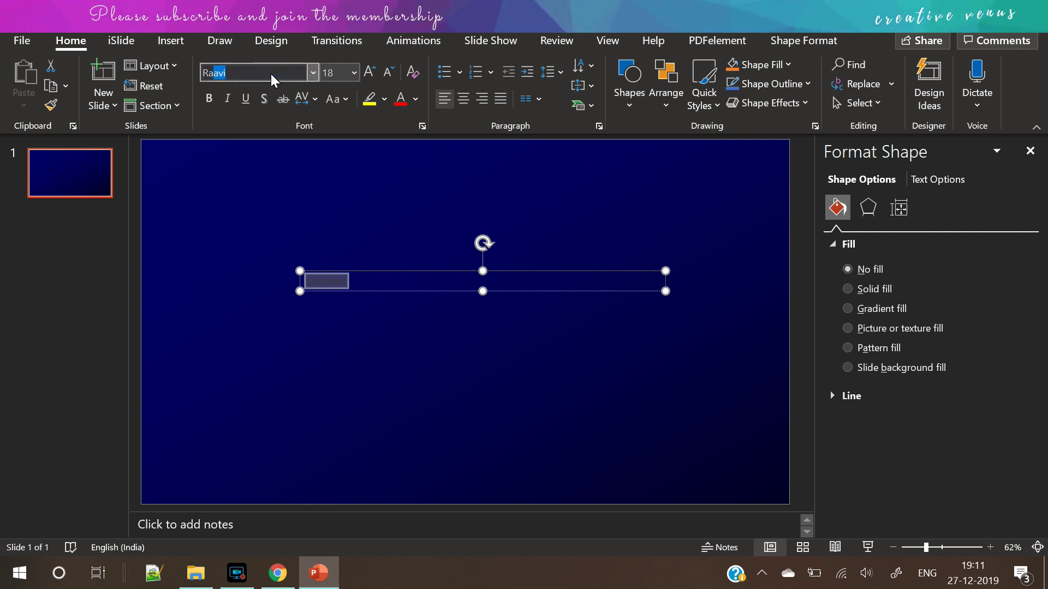
text(eway Black)
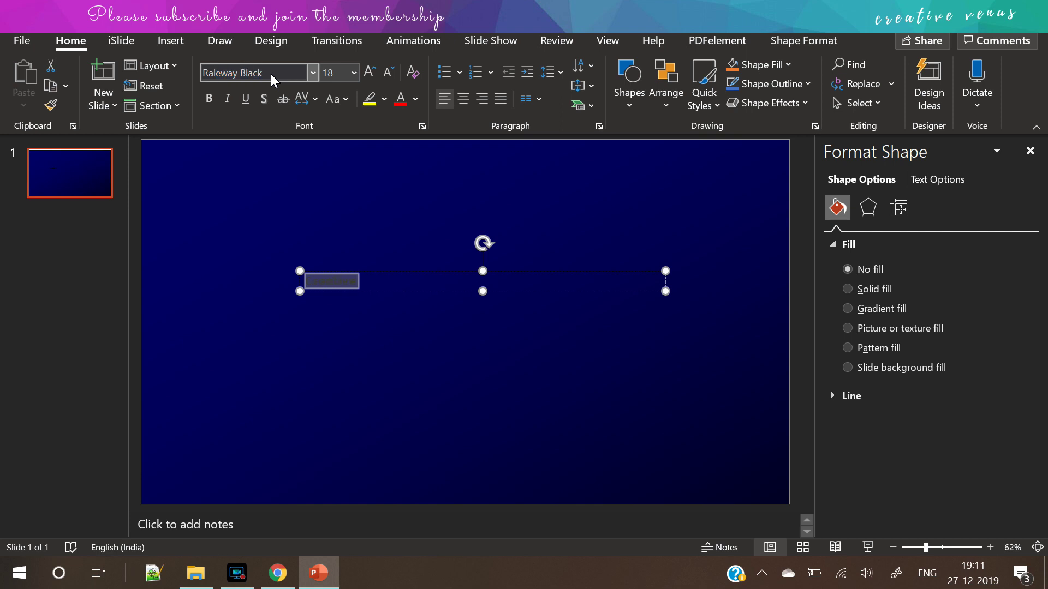
key(Return)
Step: Enlarge the Creative text to 80 pt, centre-align it and nudge the box up-left
click(369, 72)
click(369, 72)
click(369, 71)
click(368, 72)
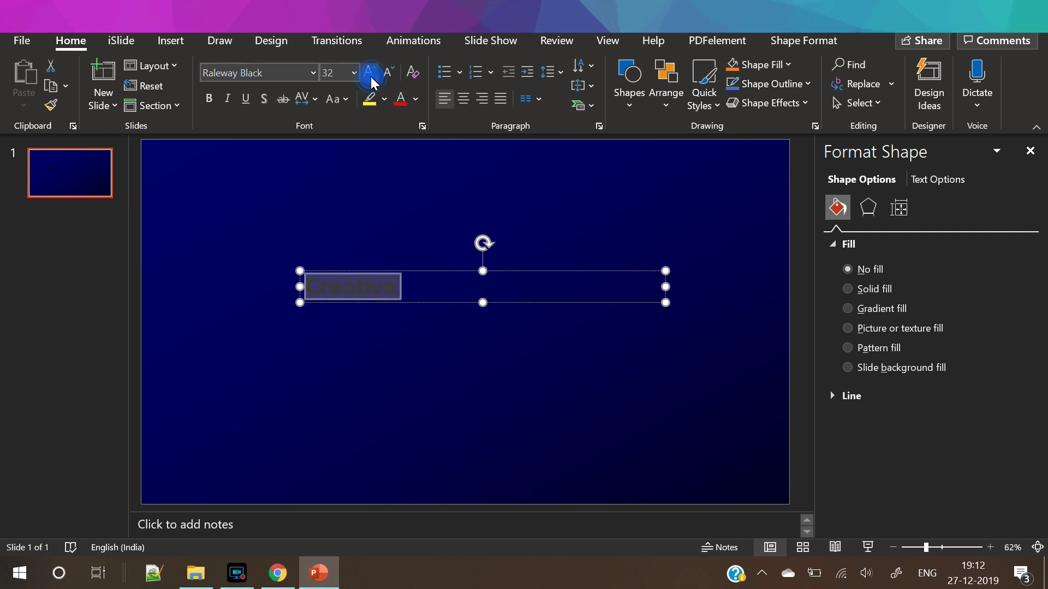
click(369, 71)
click(369, 72)
click(369, 72)
click(368, 71)
click(369, 71)
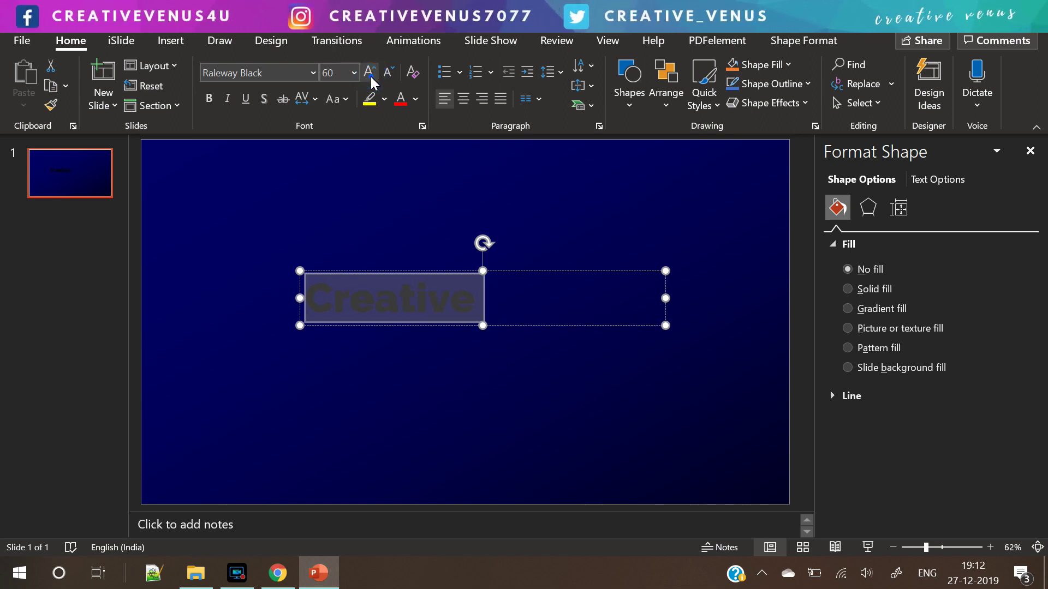
click(369, 71)
click(369, 72)
click(369, 71)
click(369, 72)
click(463, 100)
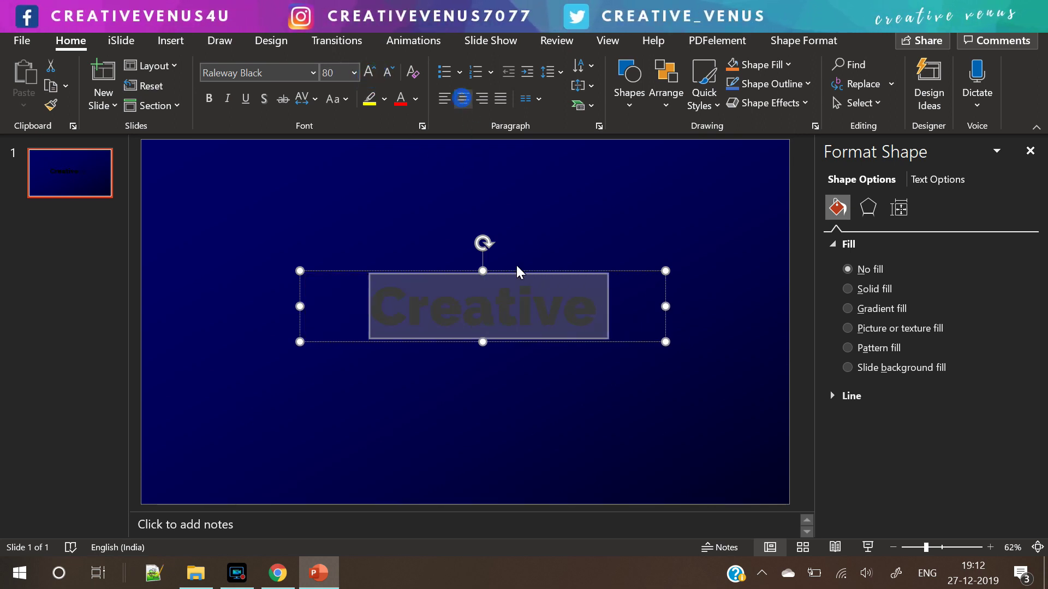
drag(549, 270, 526, 256)
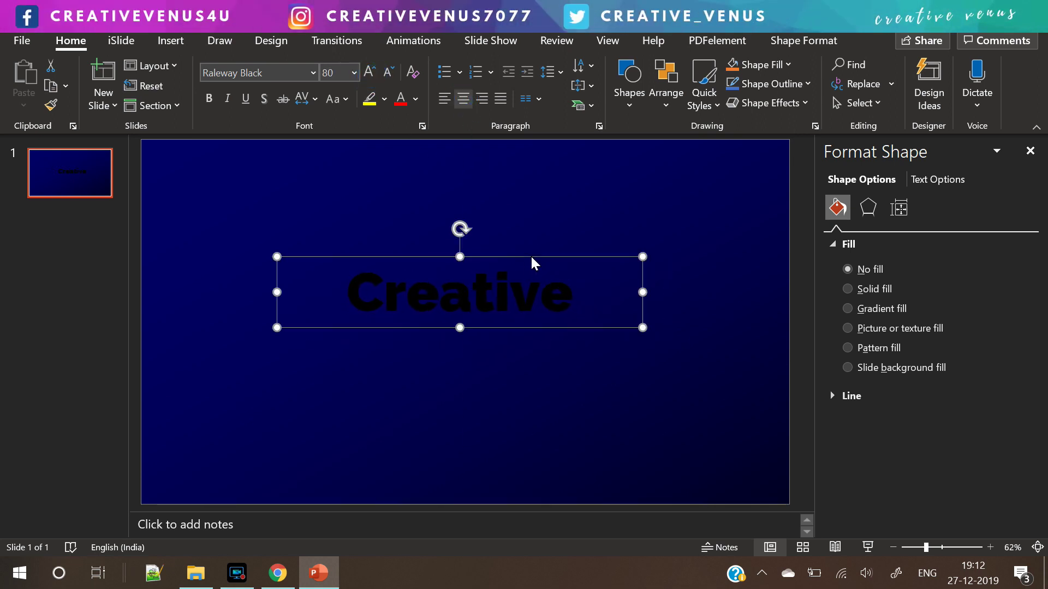
click(935, 187)
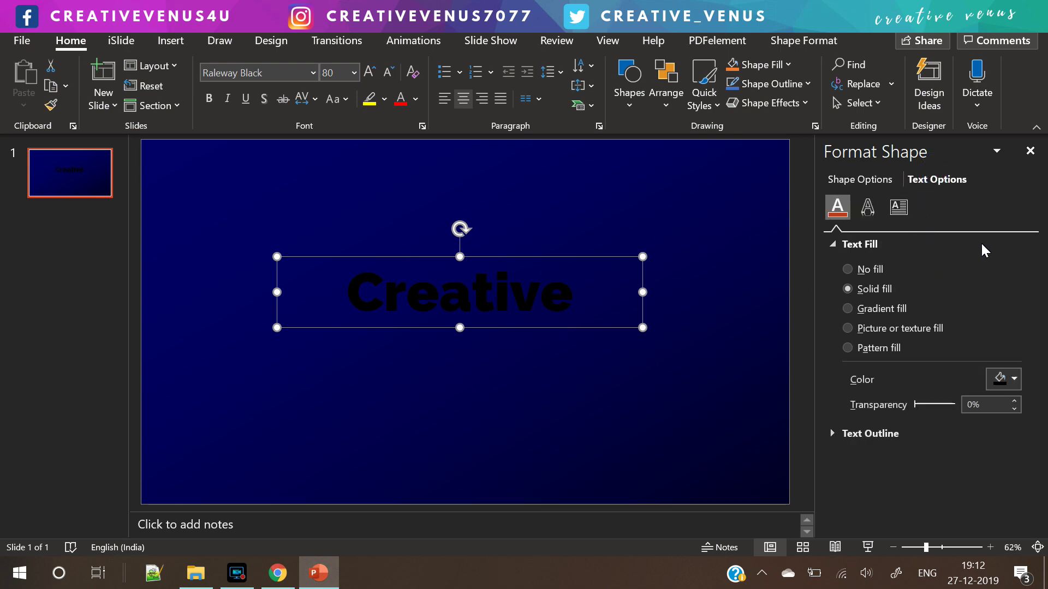
Step: Apply the Parallel 3-D rotation preset to the Creative text
click(869, 209)
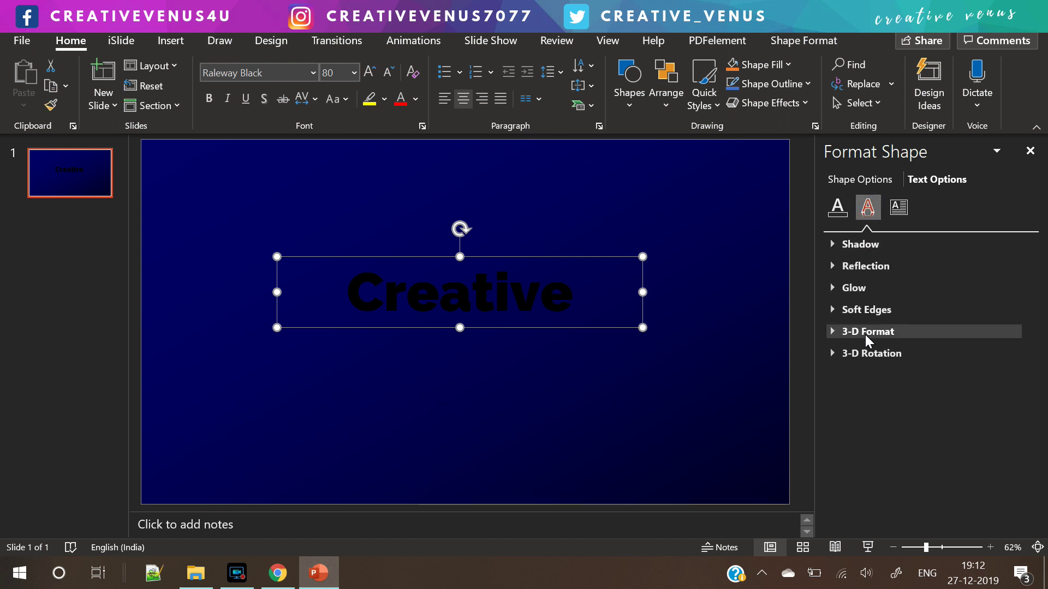
click(866, 335)
drag(1035, 318, 1033, 415)
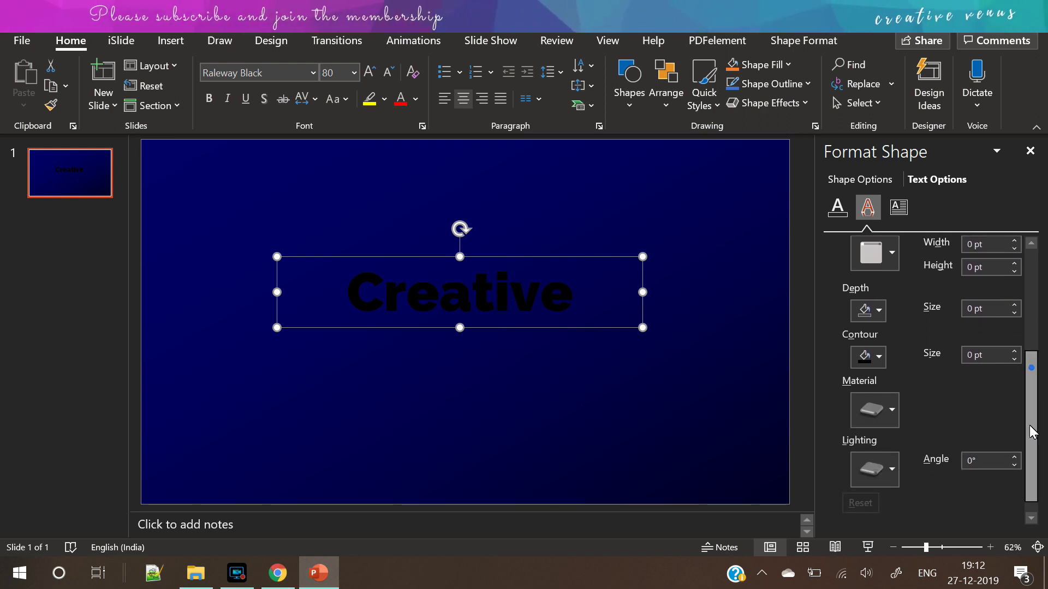
scroll(927, 382, down, 1)
click(889, 517)
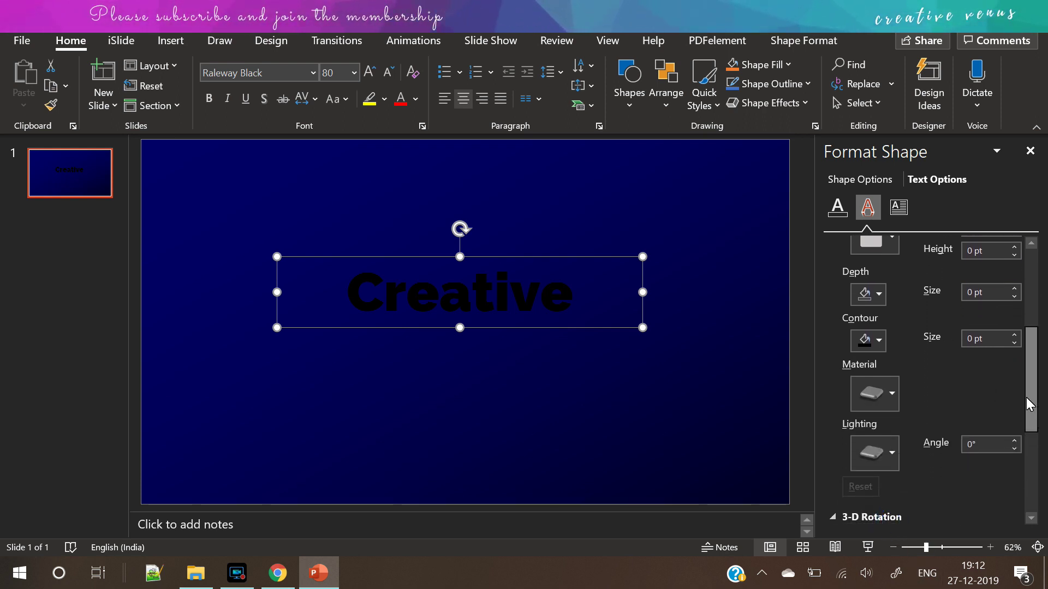
scroll(1029, 397, down, 3)
click(1007, 380)
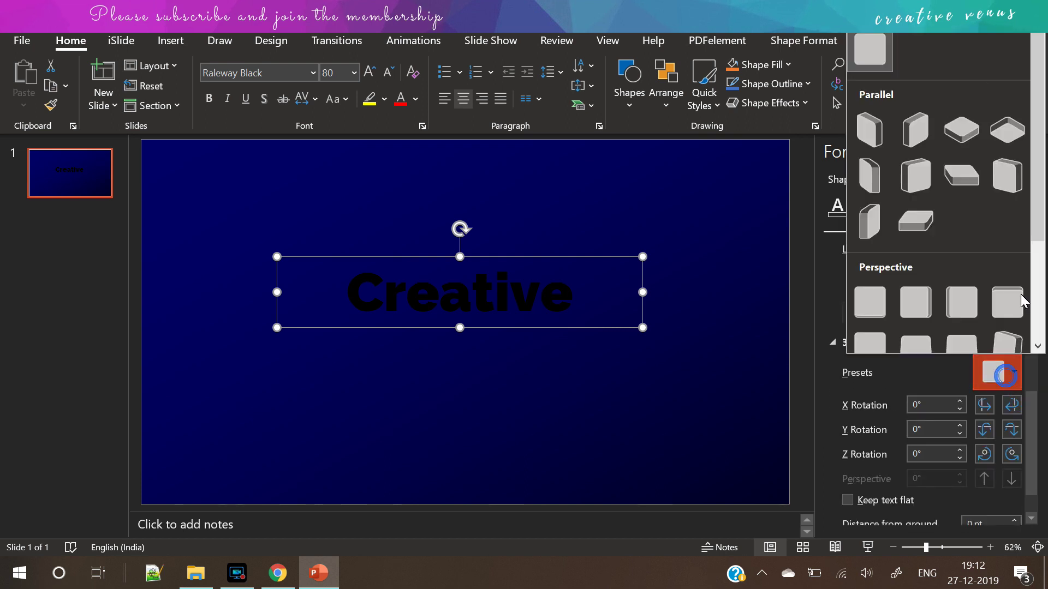
click(959, 138)
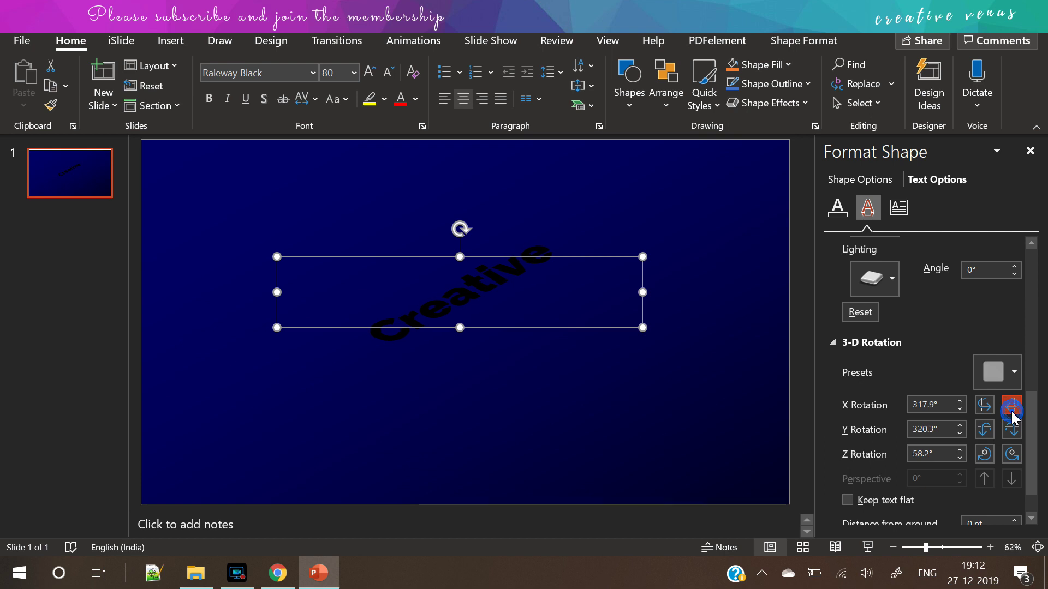
Step: Tune rotation to X 318.6°, Y 319.6°, Z 52.9°, add 9.5 pt depth, and use gradient text fill
click(984, 405)
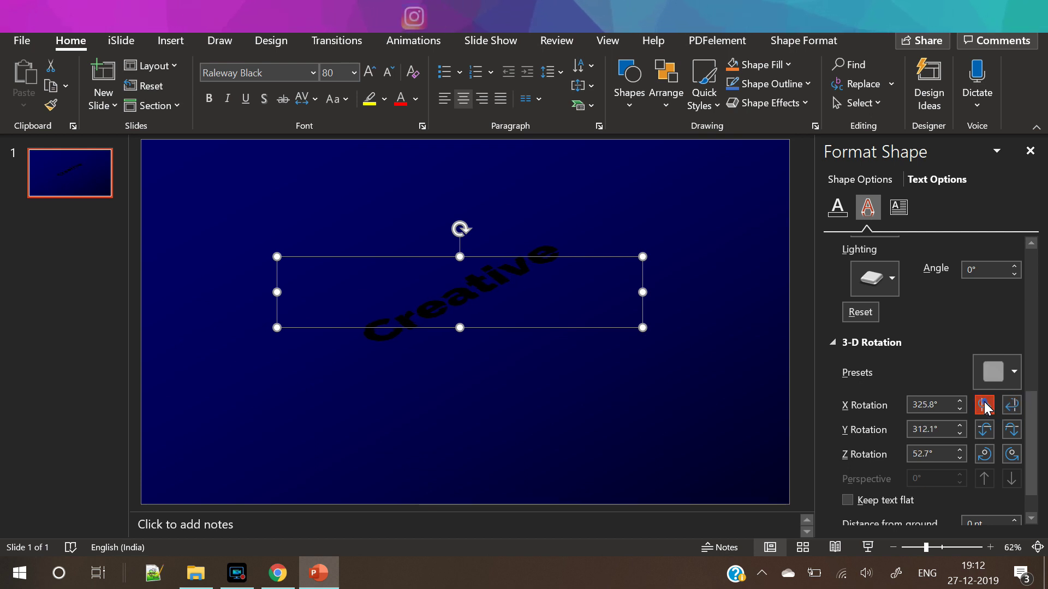
click(985, 430)
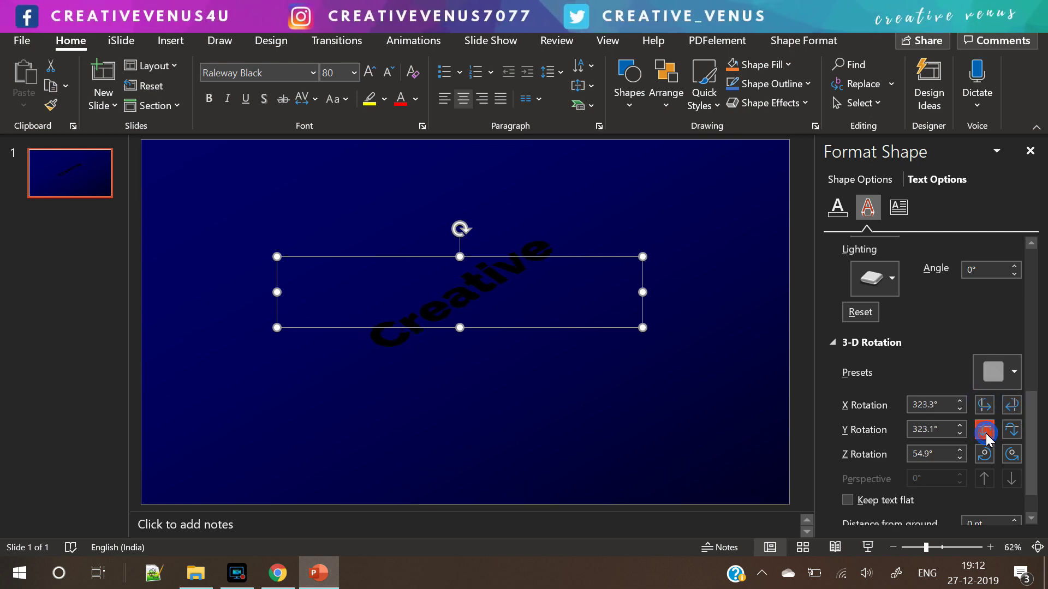
click(1011, 455)
click(991, 461)
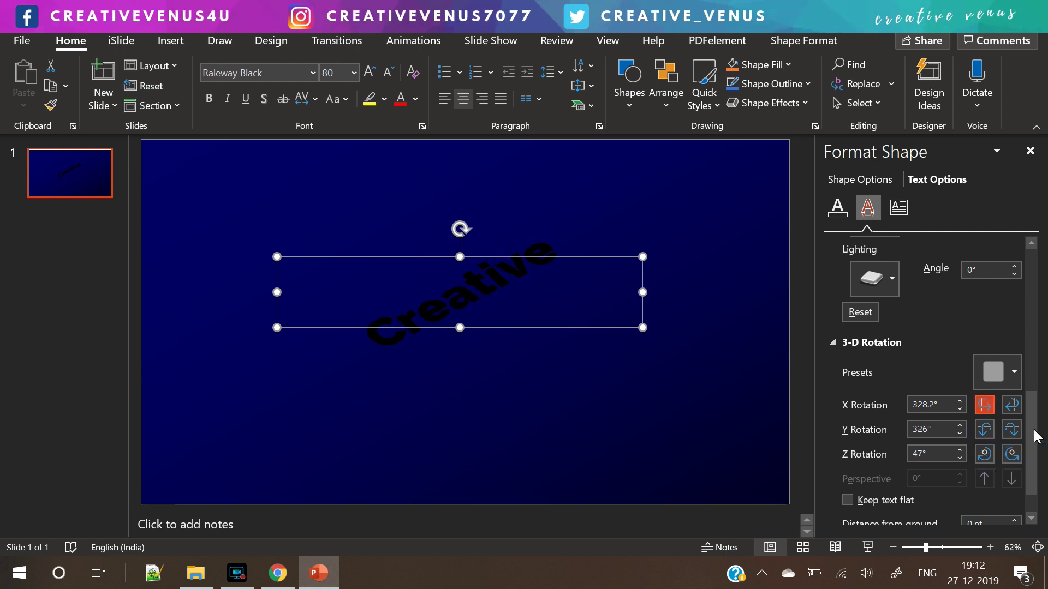
click(1009, 430)
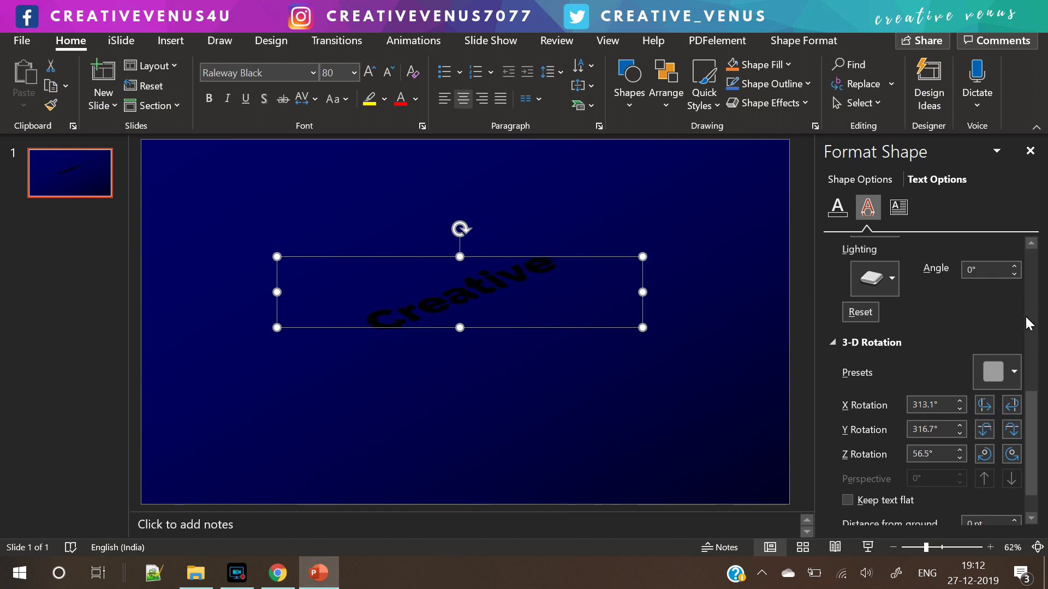
mouse_move(1036, 416)
mouse_down()
mouse_move(1038, 378)
mouse_move(1043, 418)
mouse_up()
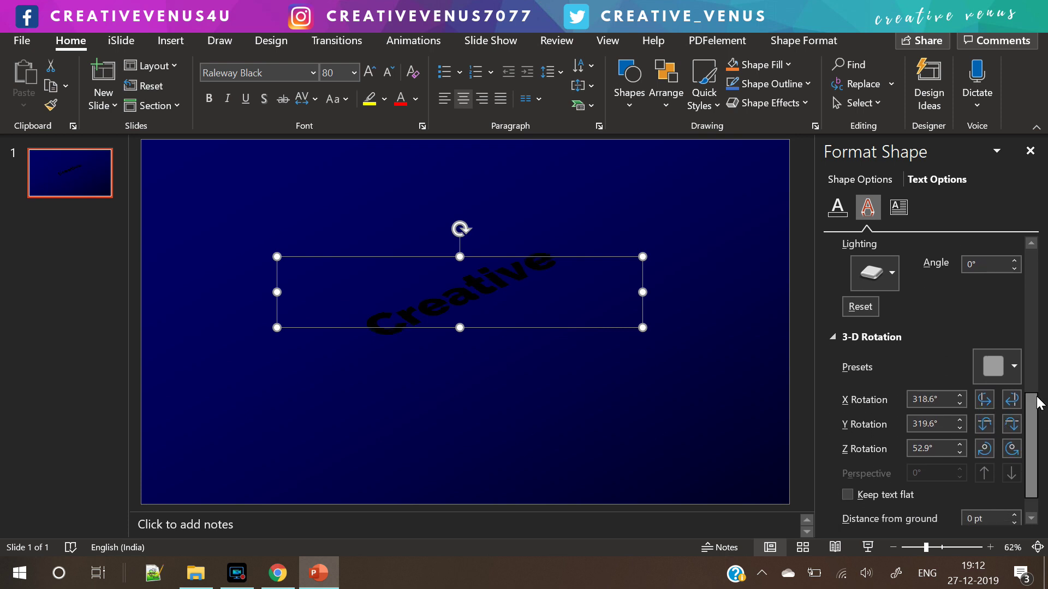
scroll(1036, 406, up, 3)
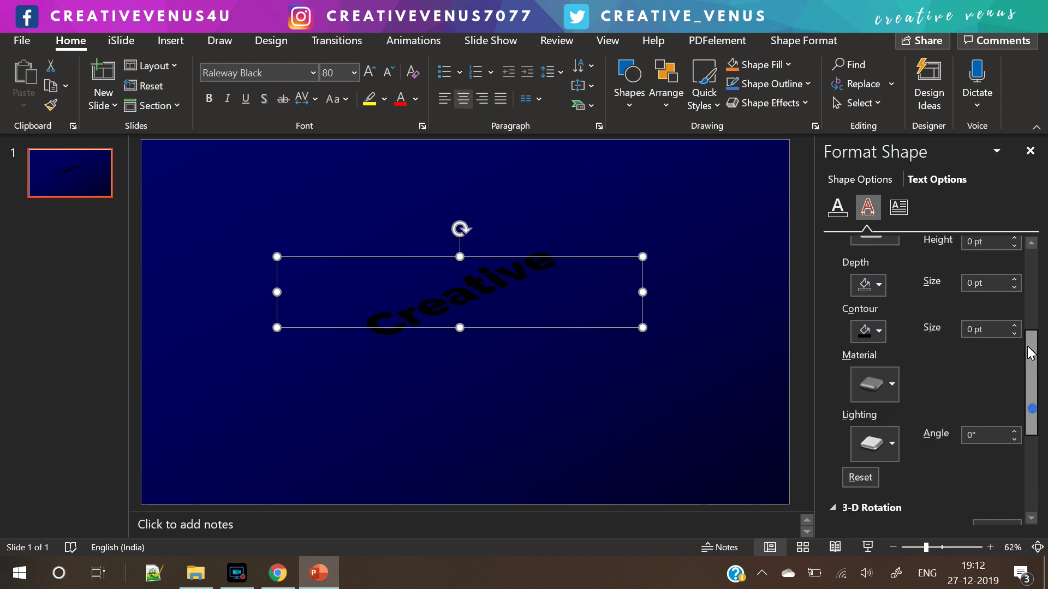
click(1013, 280)
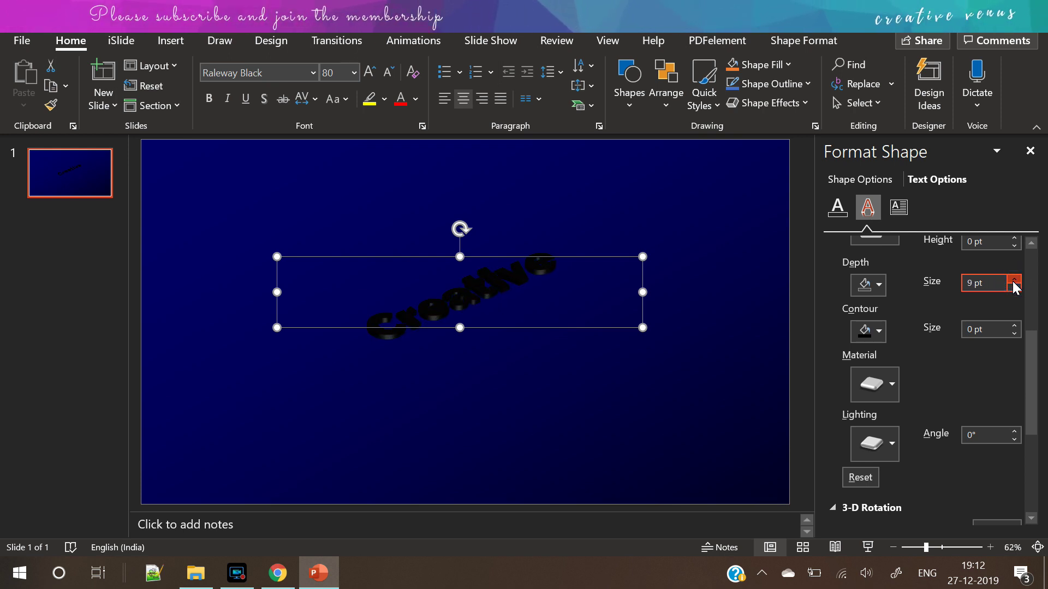
click(837, 207)
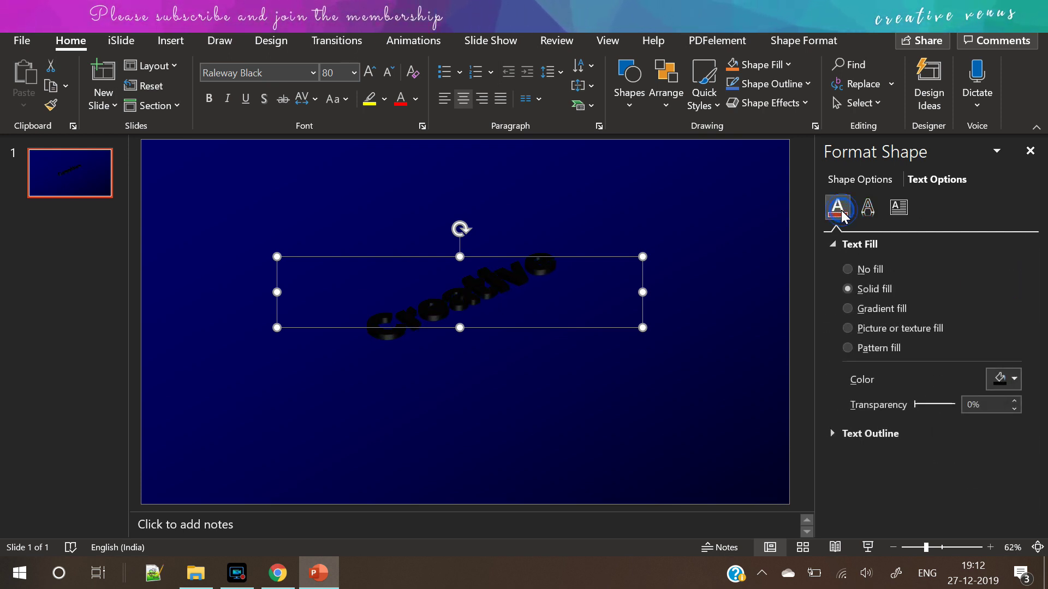
click(883, 315)
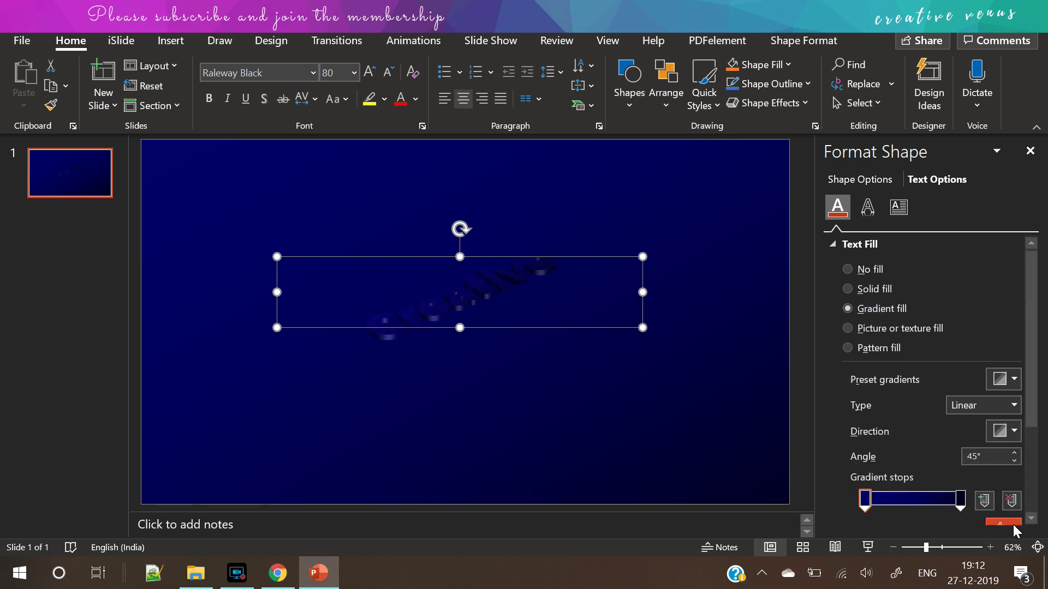
Step: Set the first gradient stop of the text fill to light cyan
scroll(1040, 411, down, 3)
click(1003, 461)
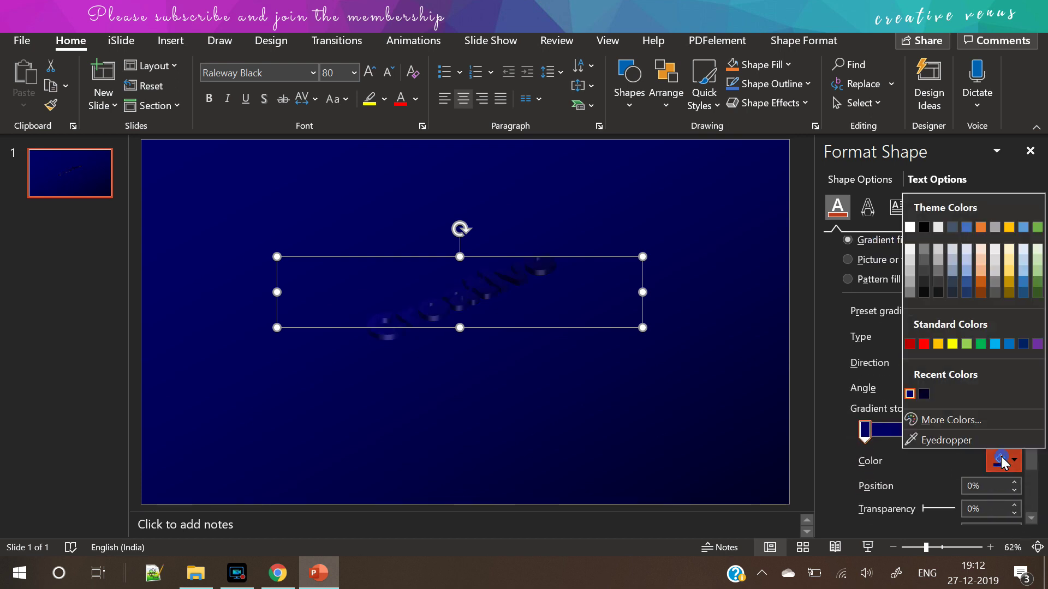
click(952, 419)
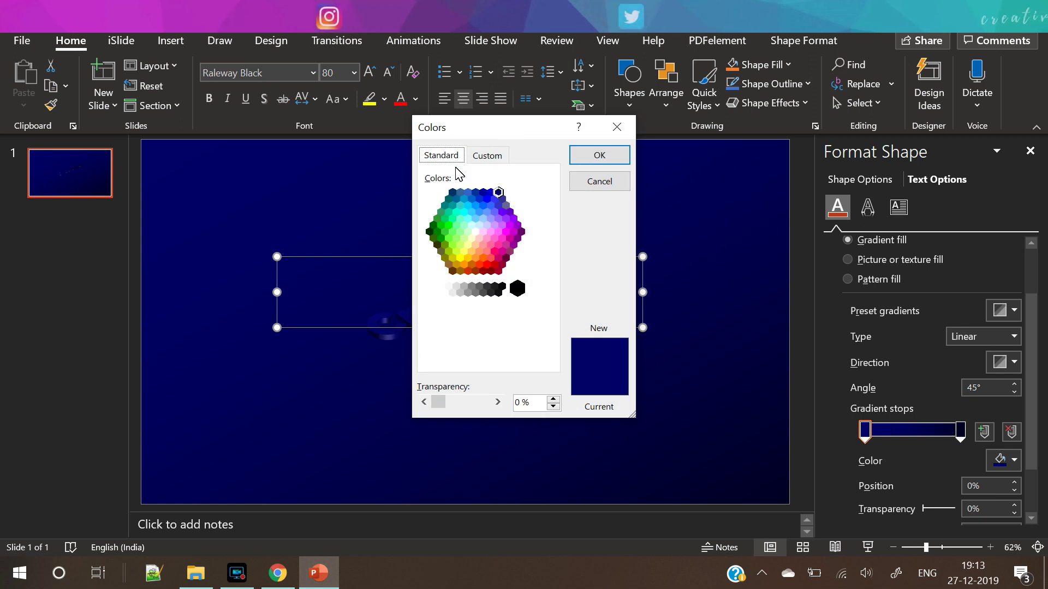
click(467, 217)
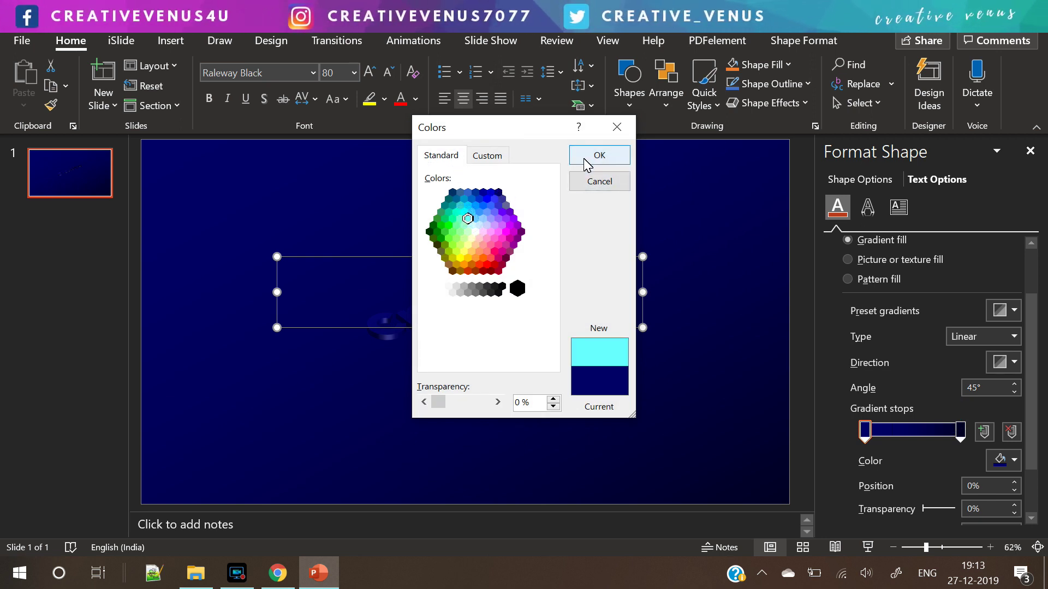
click(586, 163)
Step: Set the right-hand gradient stop to bright blue from the standard colour hexagon
click(962, 439)
click(1012, 461)
click(974, 422)
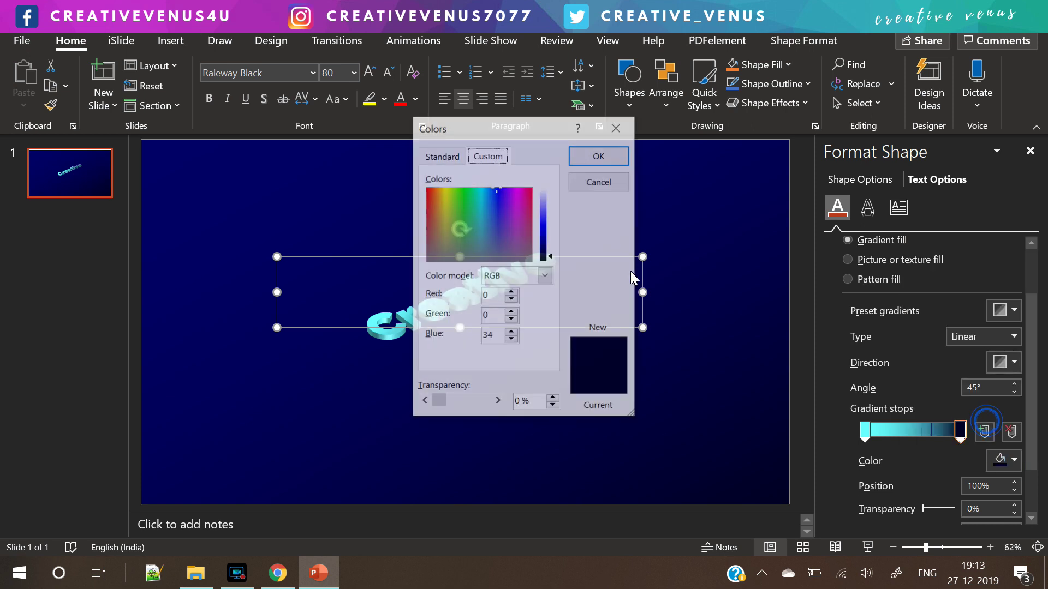
click(441, 155)
click(483, 206)
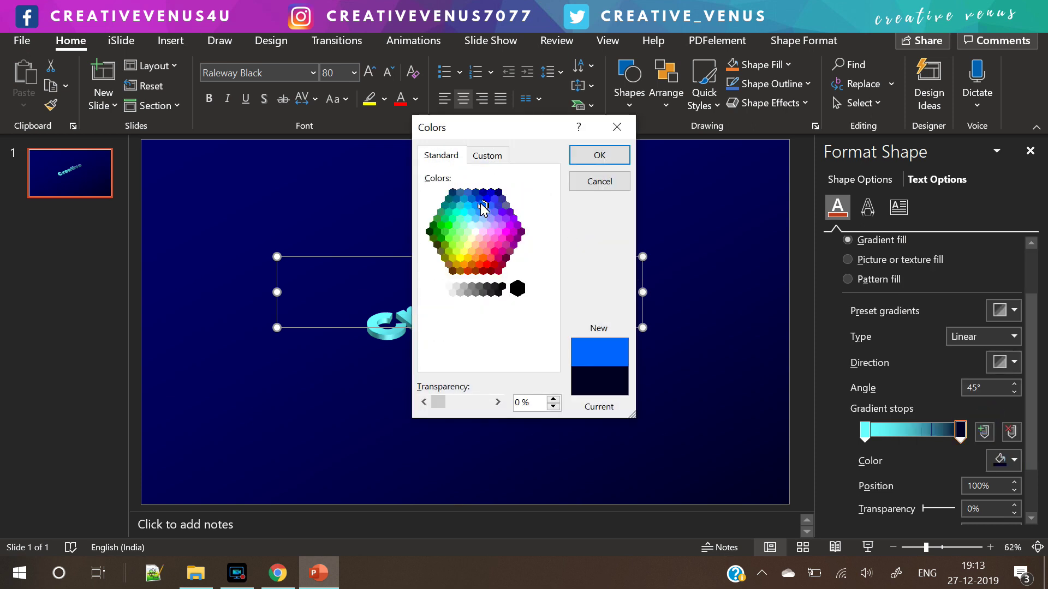
click(591, 158)
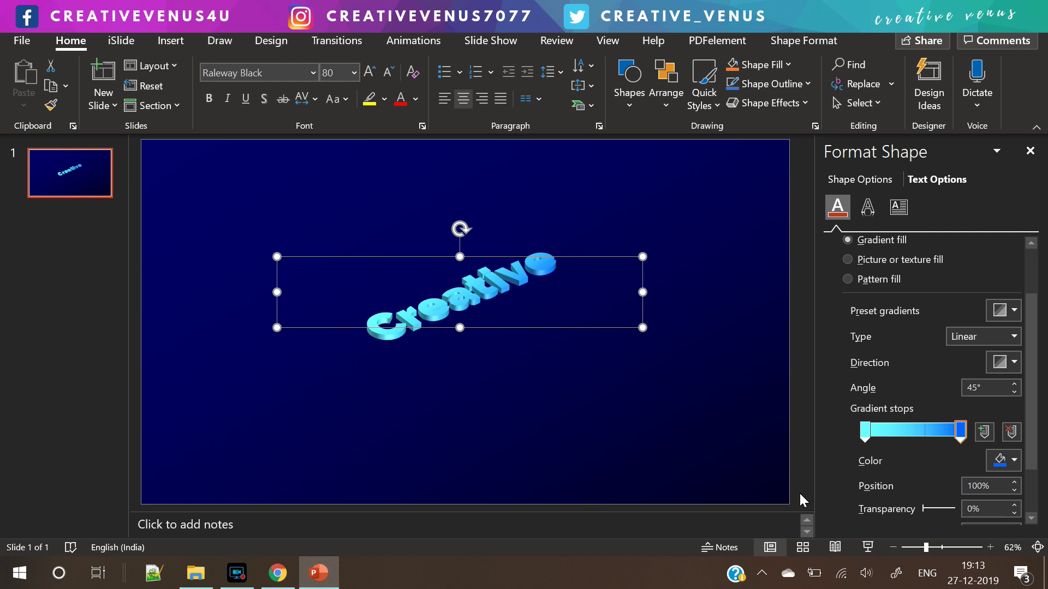
Step: Change the left-hand gradient stop to light blue
drag(1032, 398, 1044, 503)
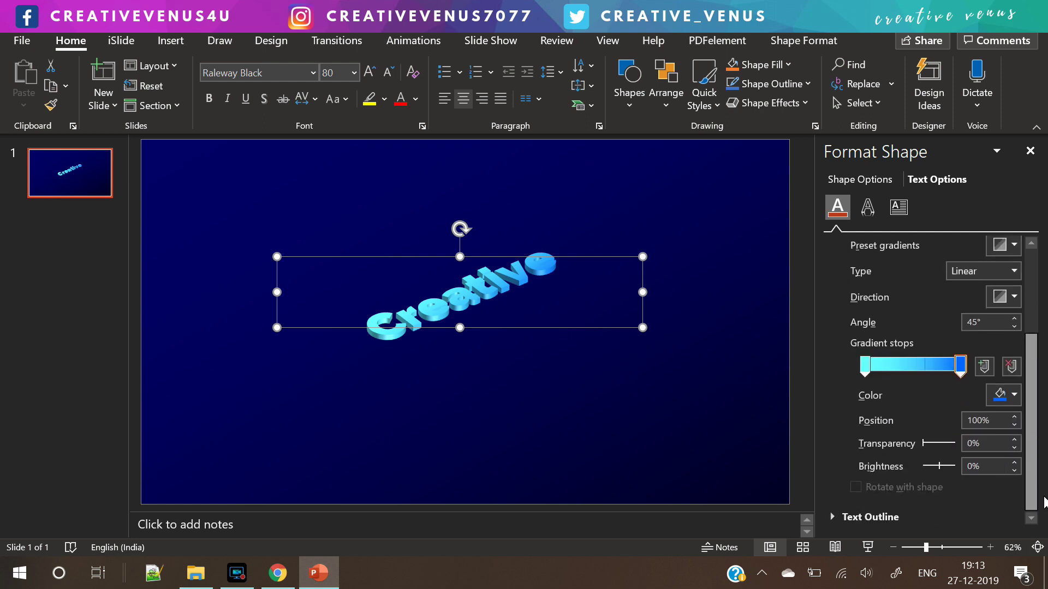
click(866, 370)
click(1007, 395)
click(955, 354)
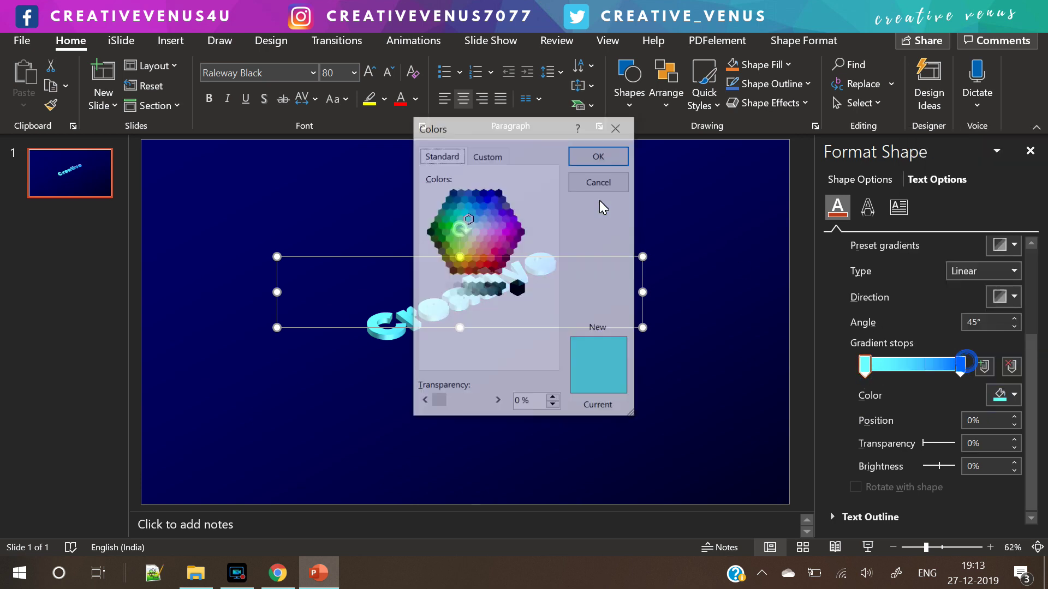
click(476, 219)
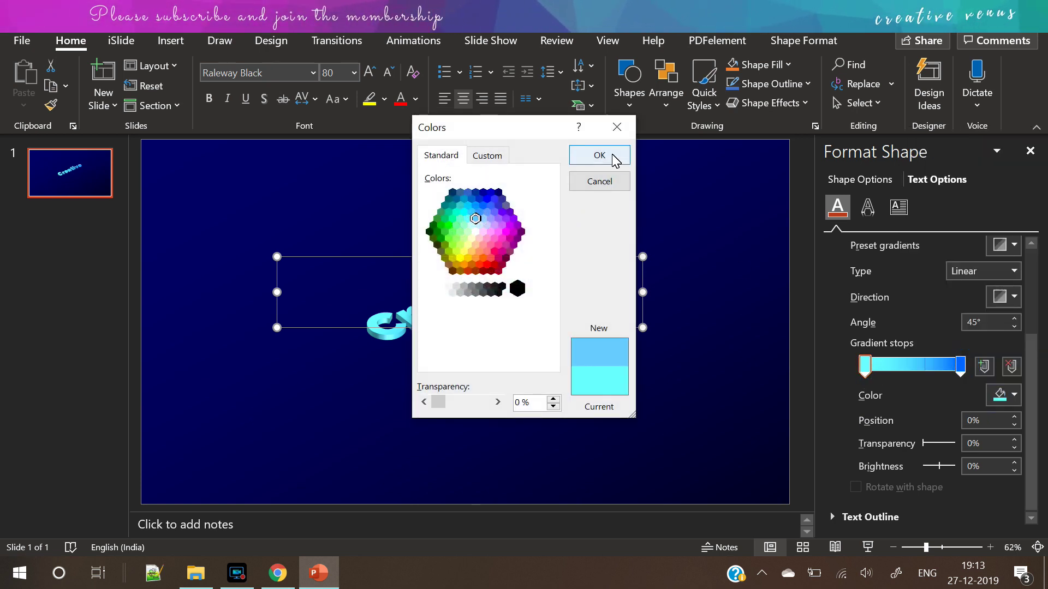
click(600, 156)
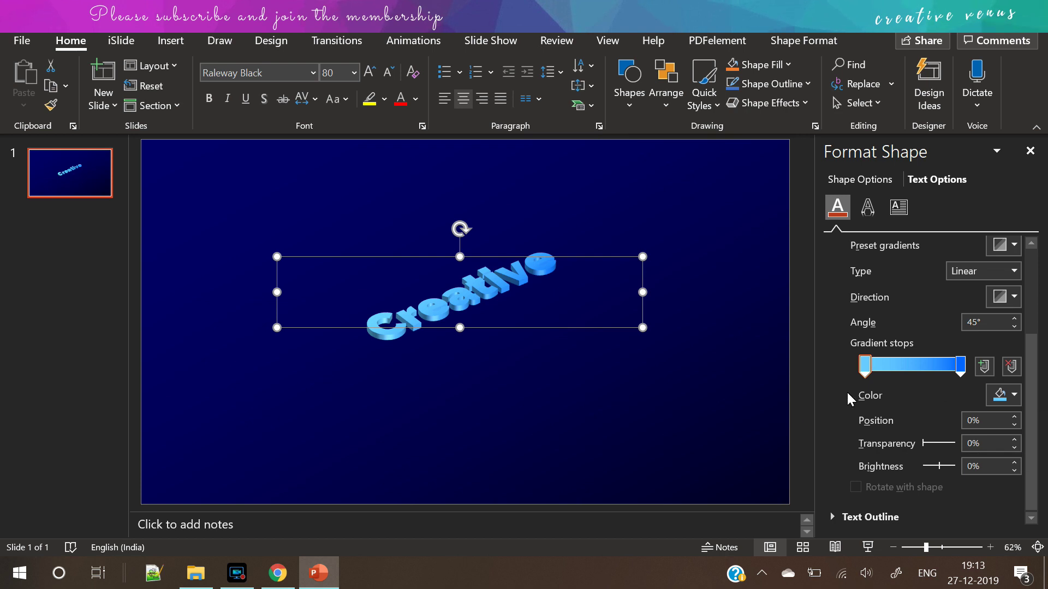
scroll(1032, 374, up, 3)
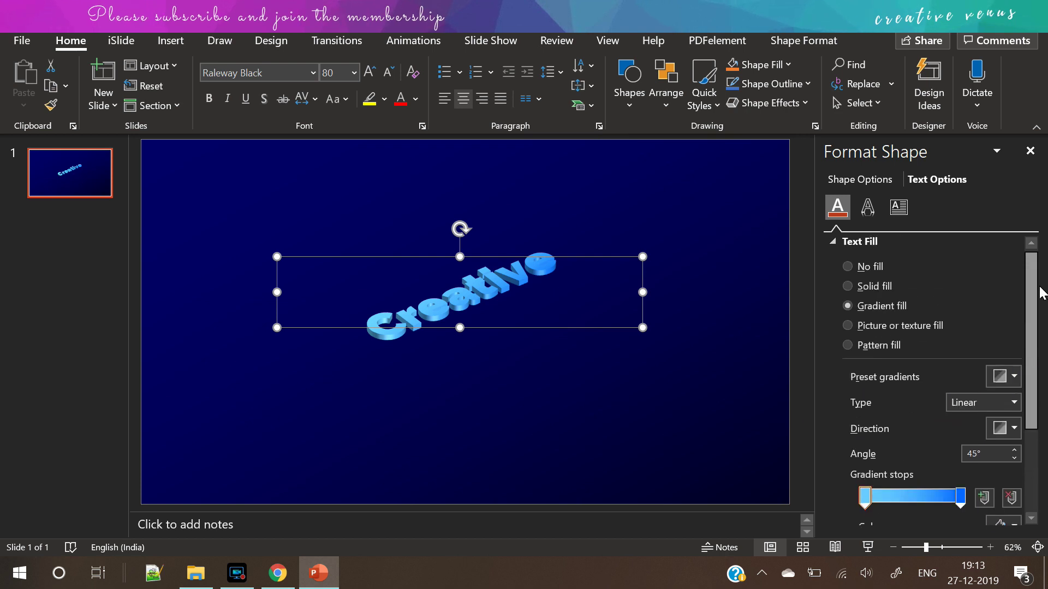
Step: Reduce the Creative text's 3-D depth to 8 pt
click(867, 207)
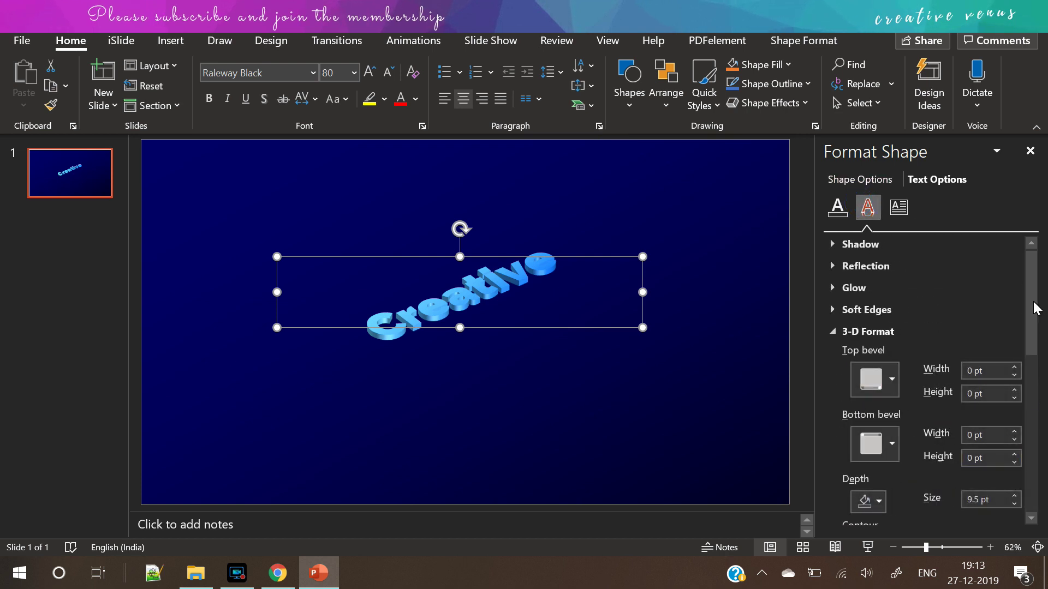
drag(1035, 303, 1045, 434)
scroll(1031, 392, up, 3)
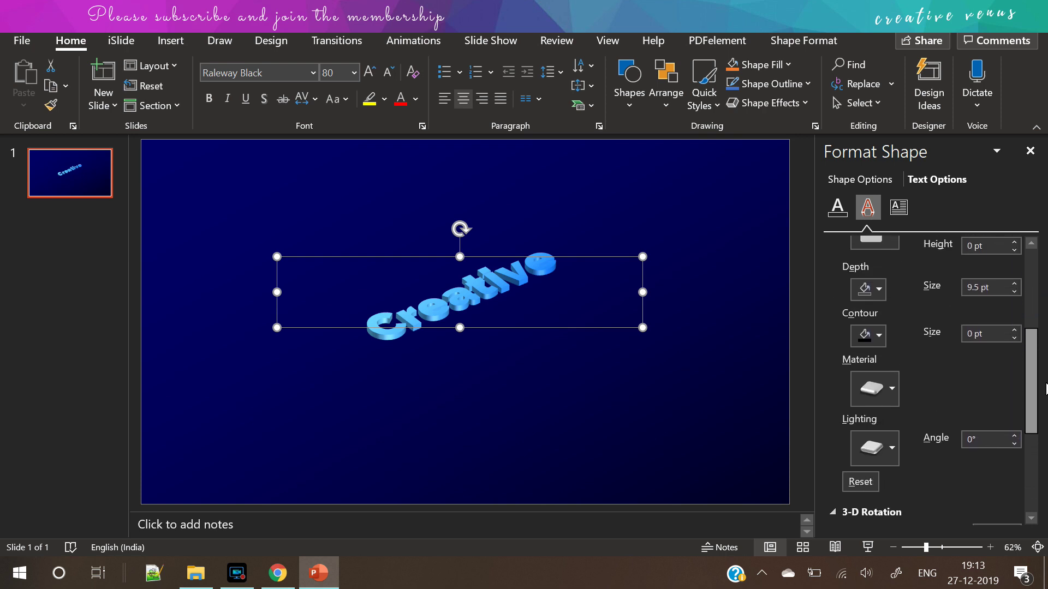
click(1014, 292)
click(1014, 291)
click(1013, 291)
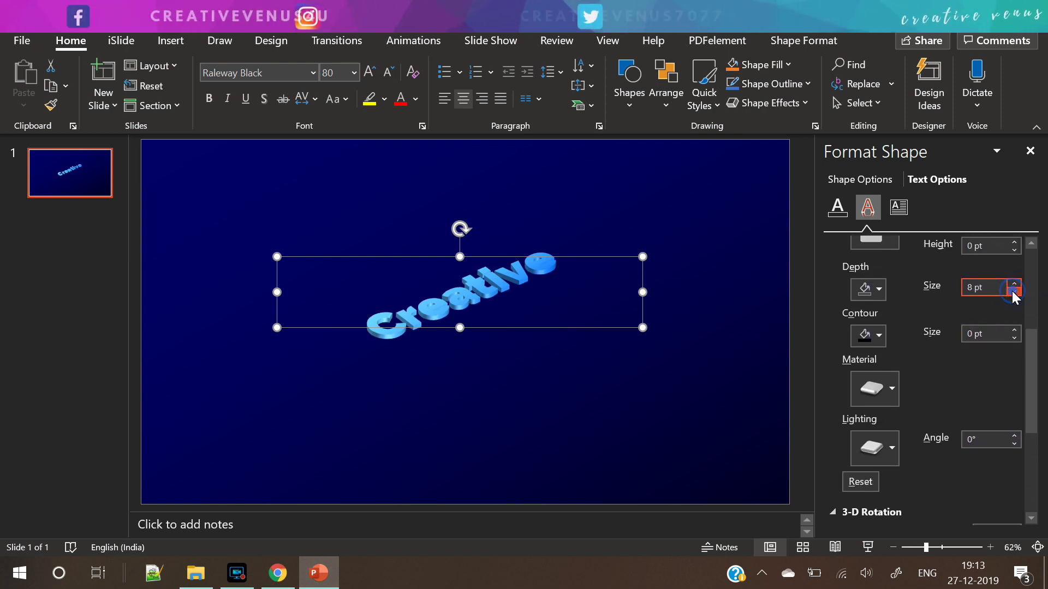
Step: Set the Creative text to 115 pt and shift it slightly down and right
click(369, 72)
click(370, 71)
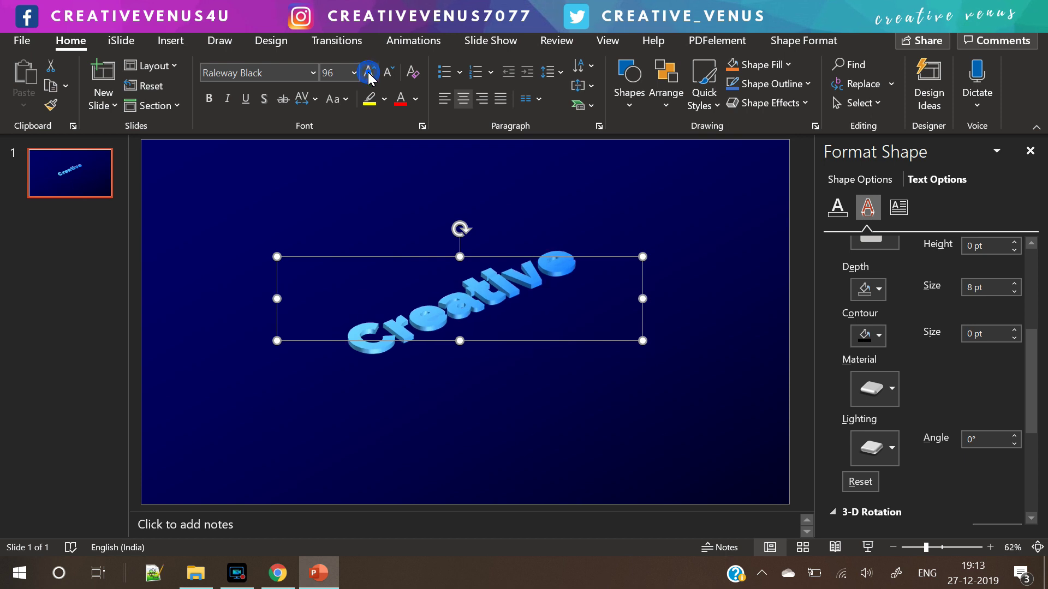
click(370, 71)
click(369, 71)
click(388, 72)
click(388, 71)
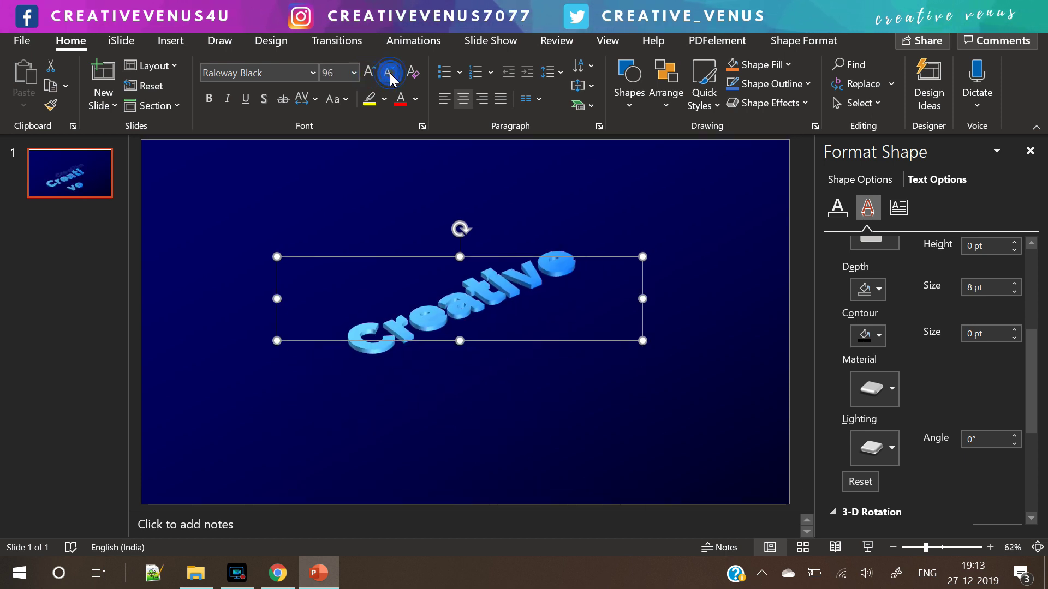
click(369, 71)
mouse_move(518, 258)
mouse_down()
mouse_move(538, 254)
mouse_move(524, 277)
mouse_move(525, 240)
mouse_move(524, 278)
mouse_up()
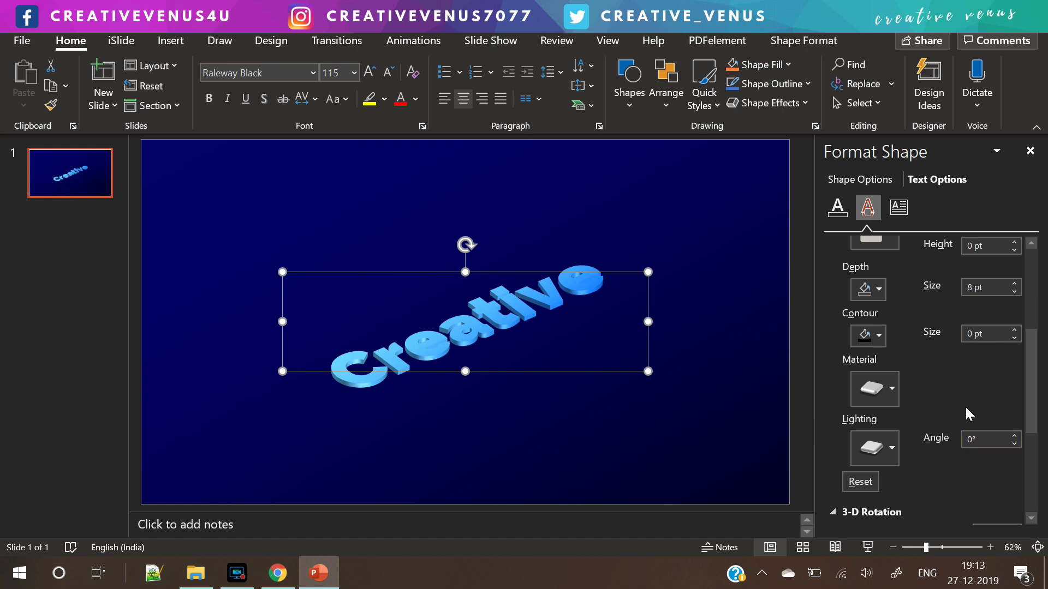
Step: Set the Creative text's 3-D lighting angle to 60°
click(890, 449)
click(889, 449)
click(1014, 436)
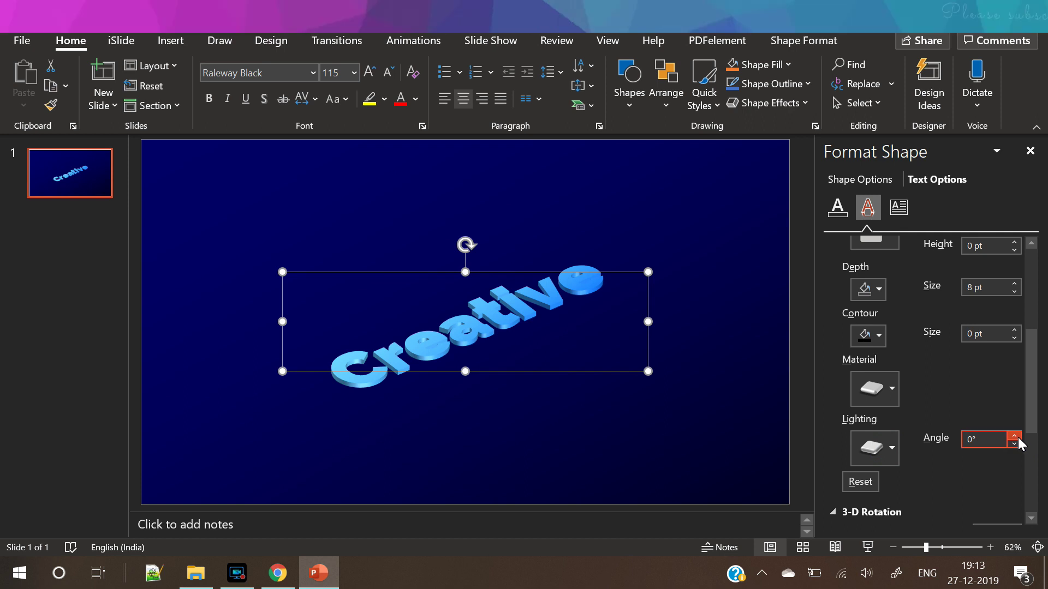
click(1015, 436)
click(1014, 437)
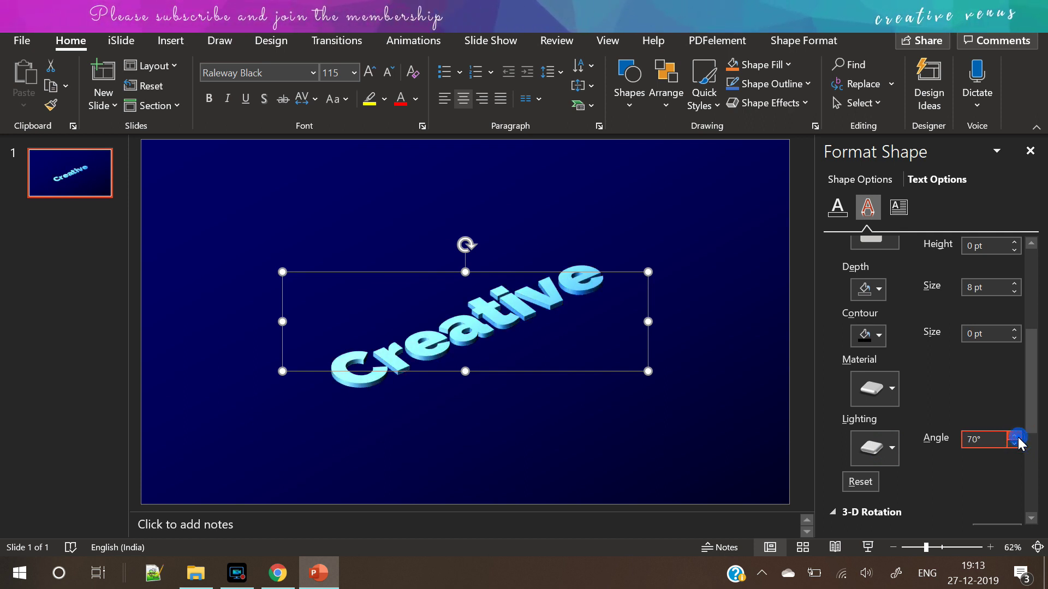
click(1014, 436)
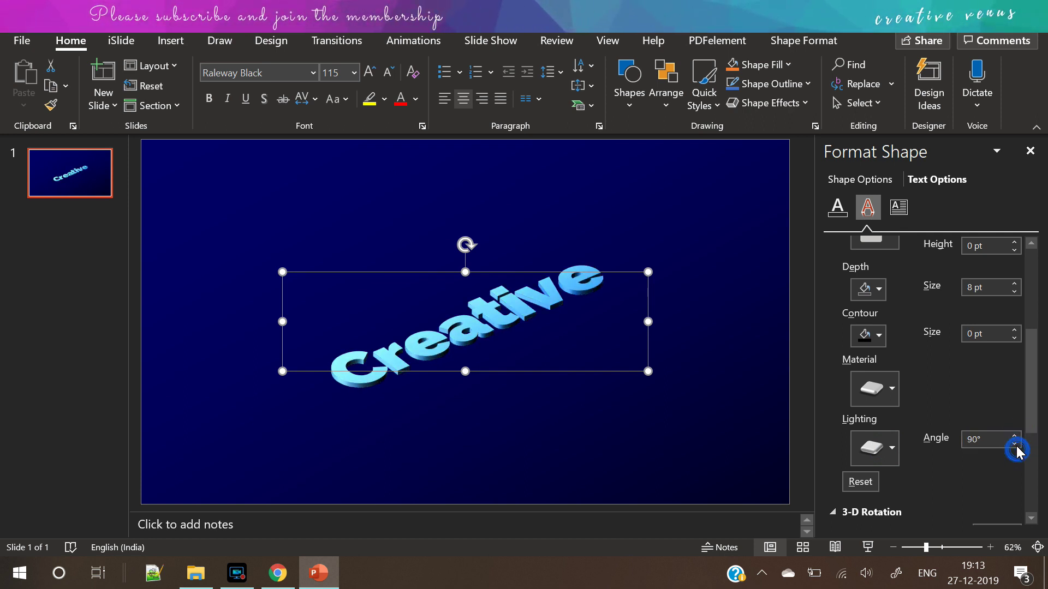
click(1015, 447)
click(1015, 447)
click(1015, 447)
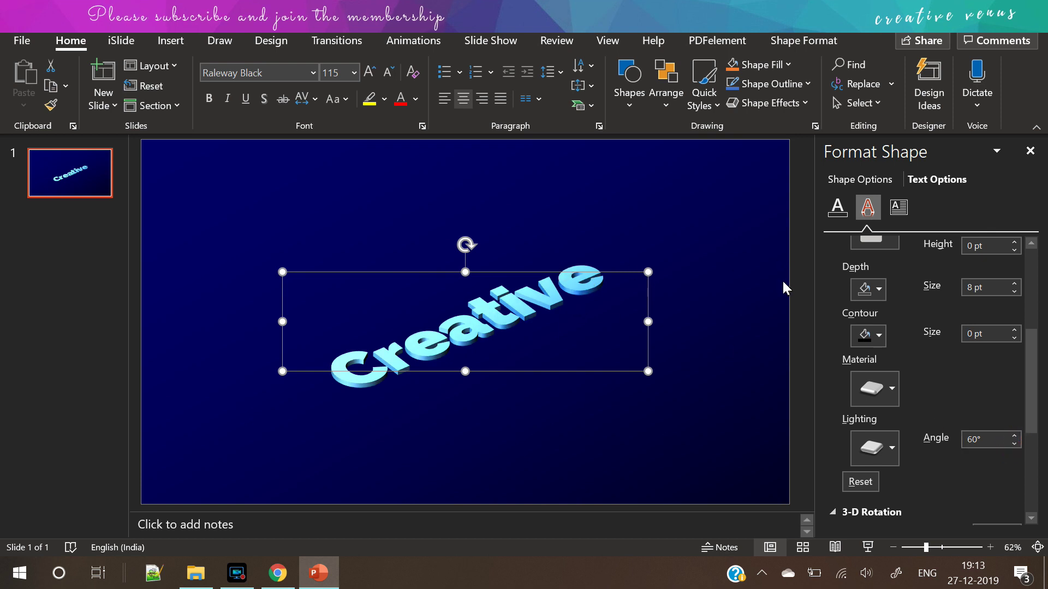
Step: Make the Creative text fill 25% transparent
click(837, 207)
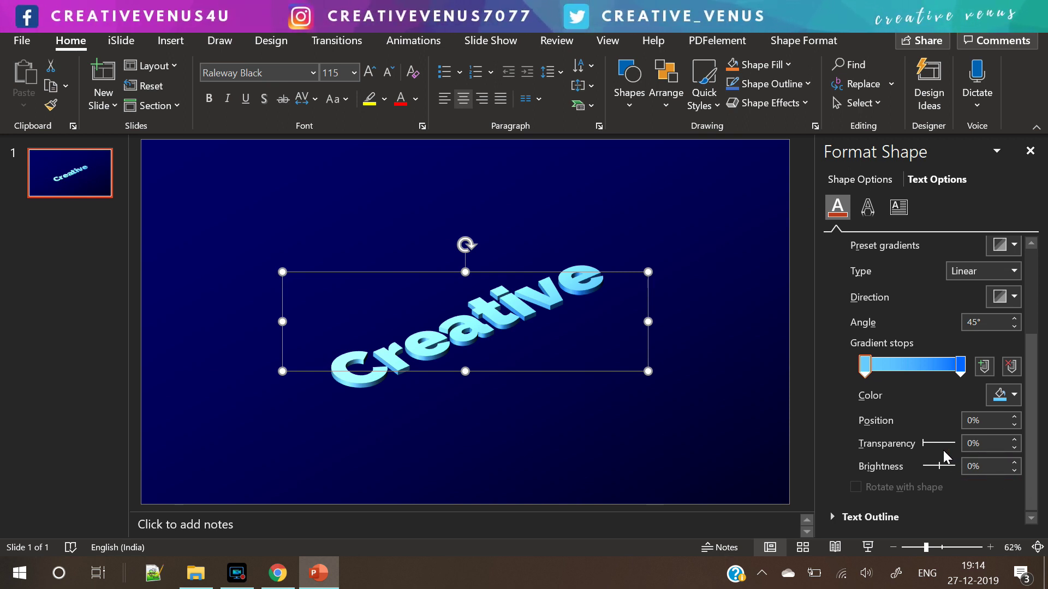
drag(922, 441, 928, 443)
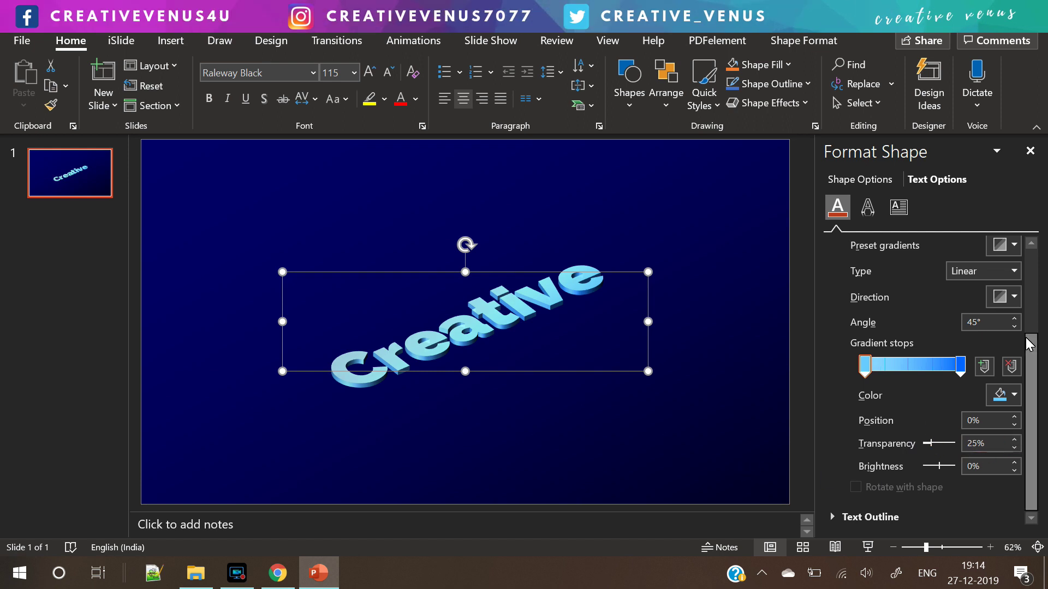
click(1031, 358)
drag(1031, 346, 1026, 263)
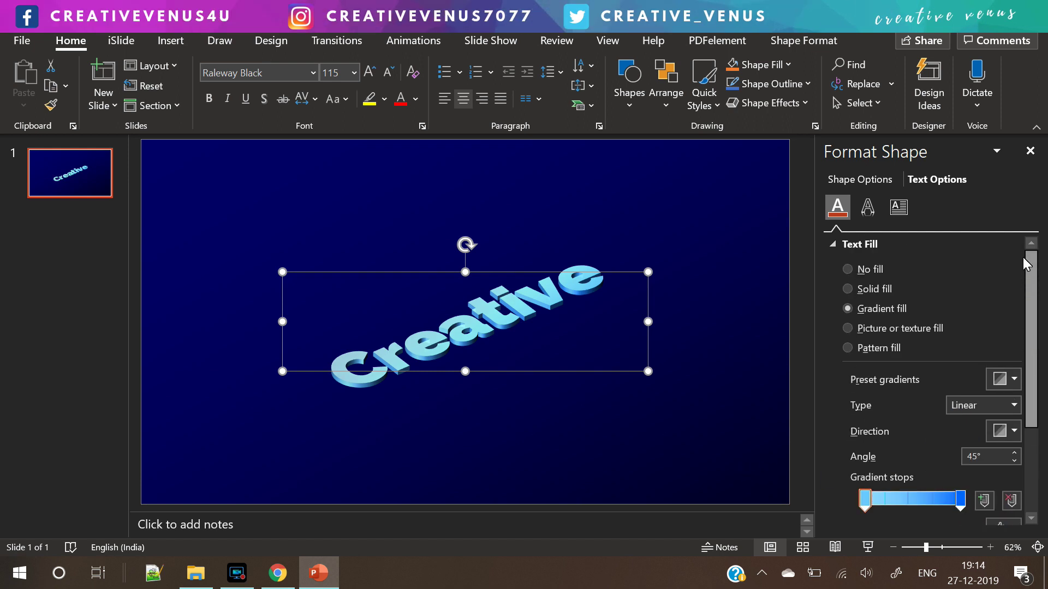
Step: Try several 3-D material presets, finishing with the first translucent material
click(868, 207)
drag(1033, 297, 1039, 401)
click(859, 325)
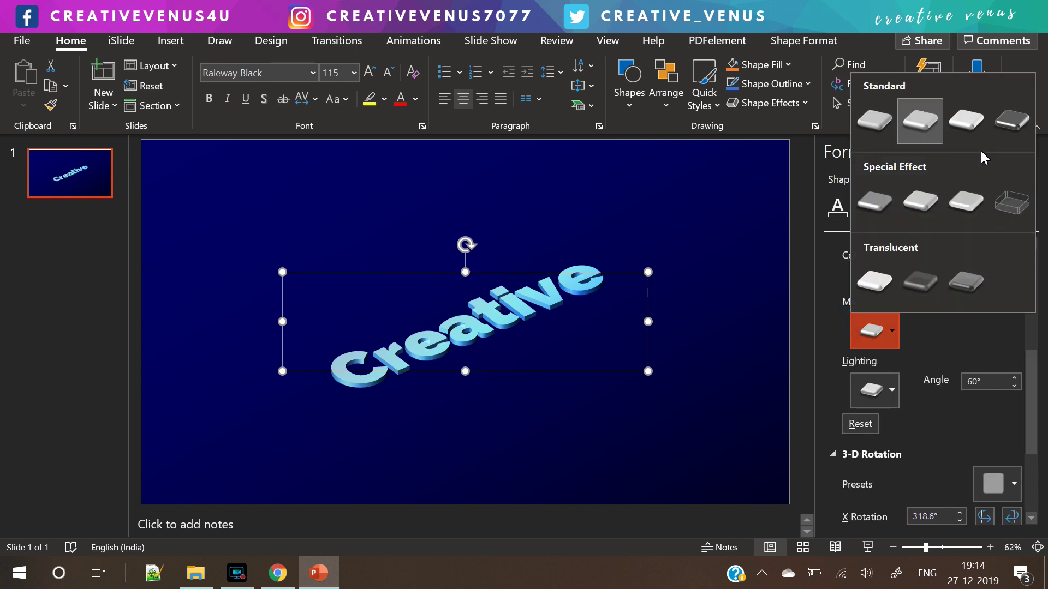
click(910, 210)
click(876, 333)
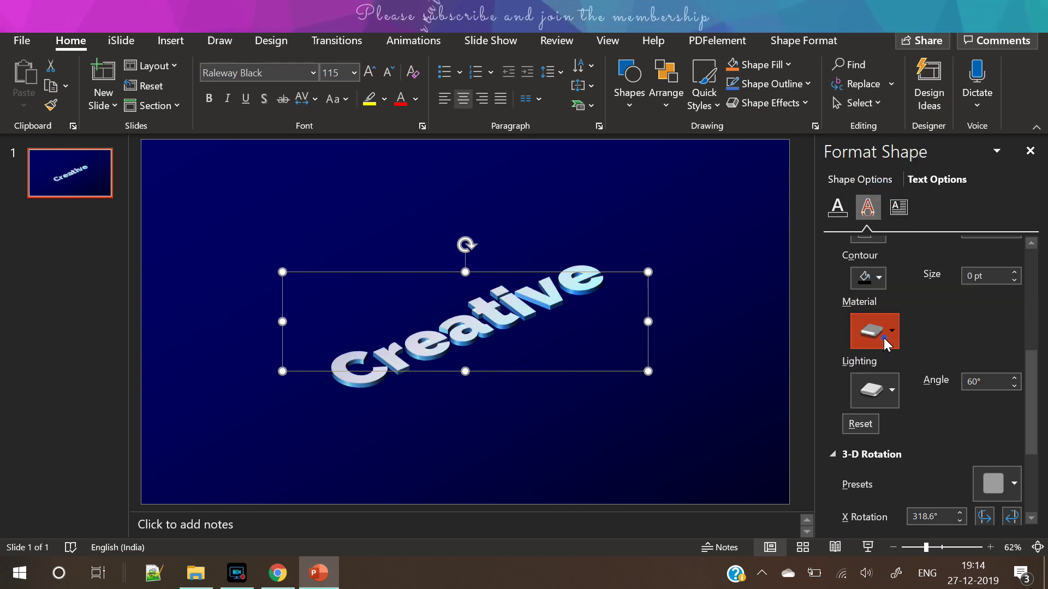
click(901, 213)
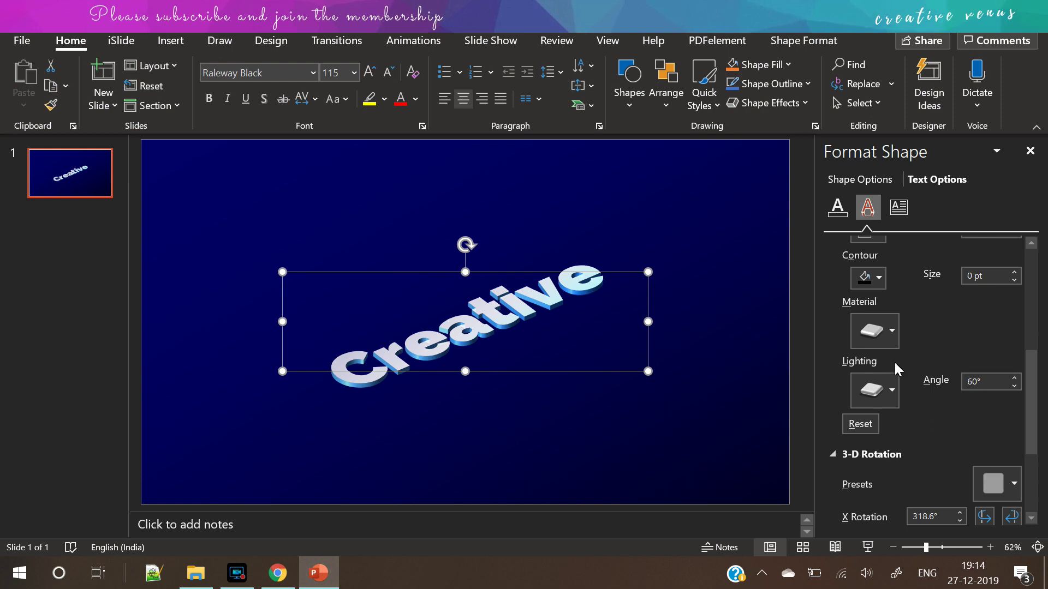
click(872, 335)
click(967, 214)
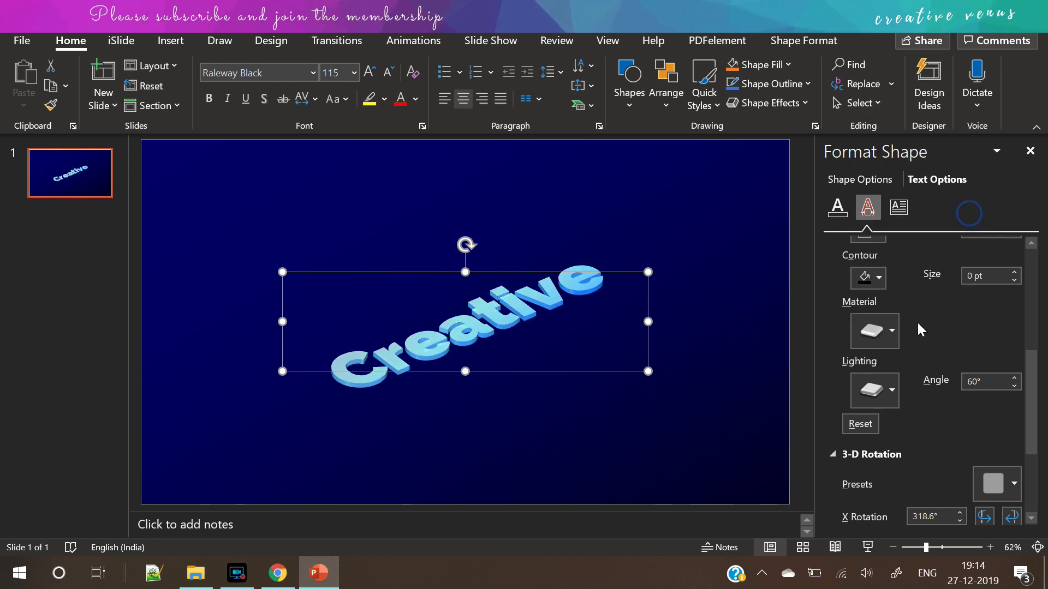
click(876, 333)
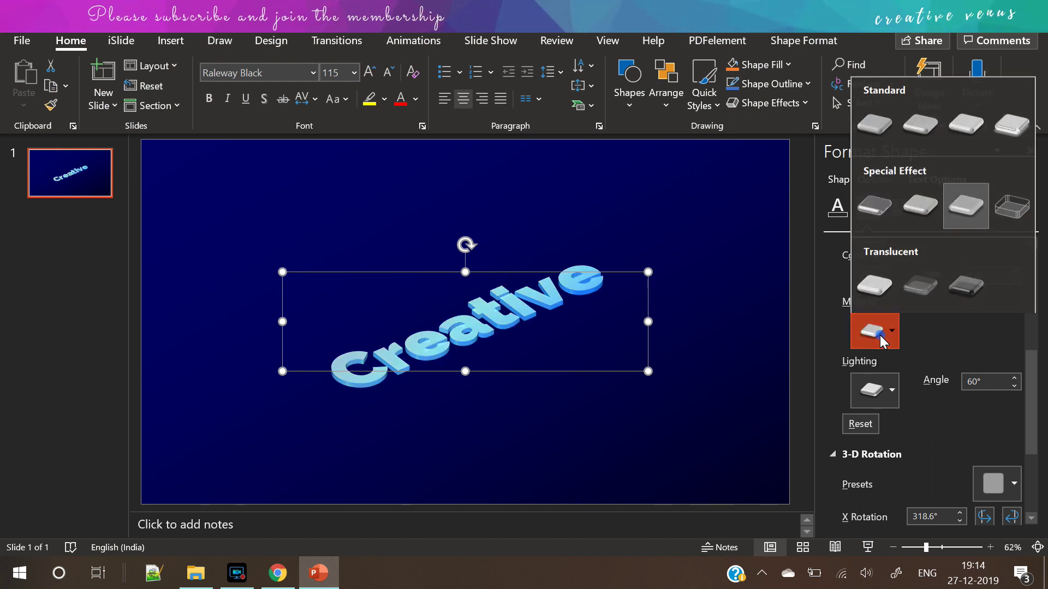
click(877, 277)
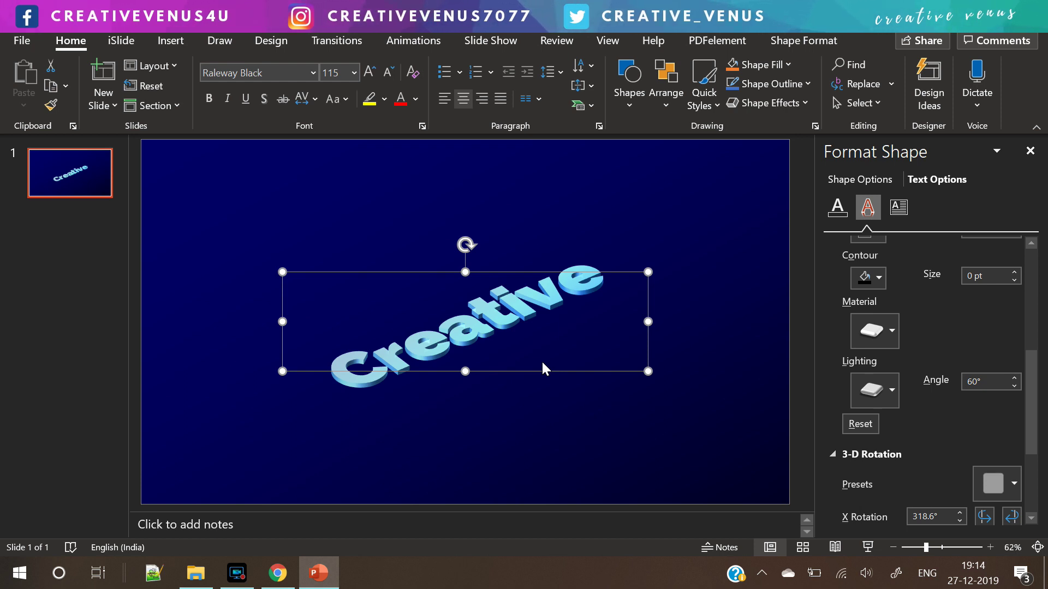
Step: Duplicate the Creative text box, send the copy to back, and align it behind the original
key(ctrl+c)
key(ctrl+v)
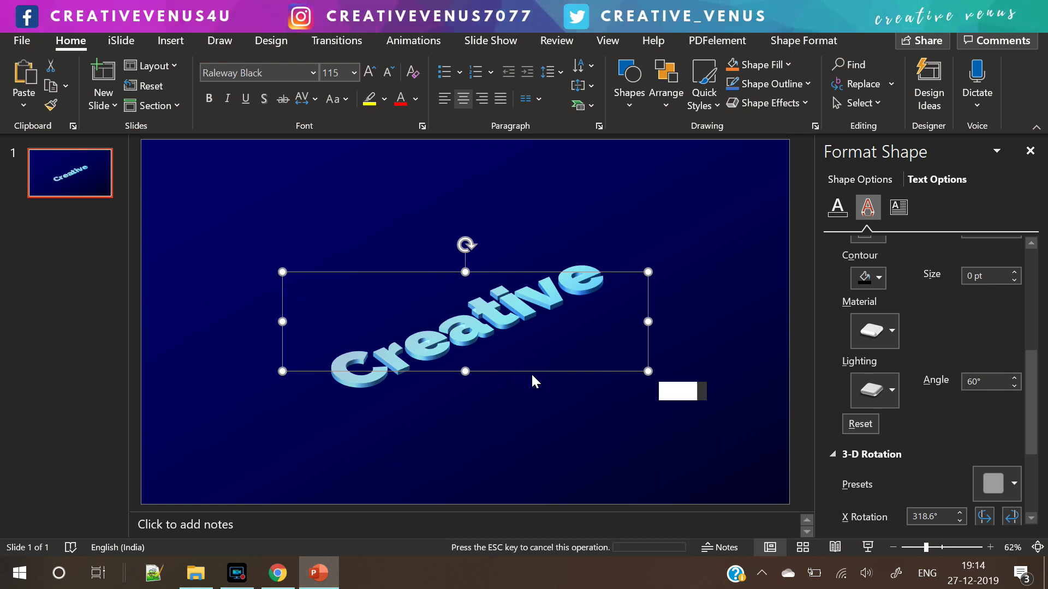
drag(517, 378, 519, 392)
right_click(520, 394)
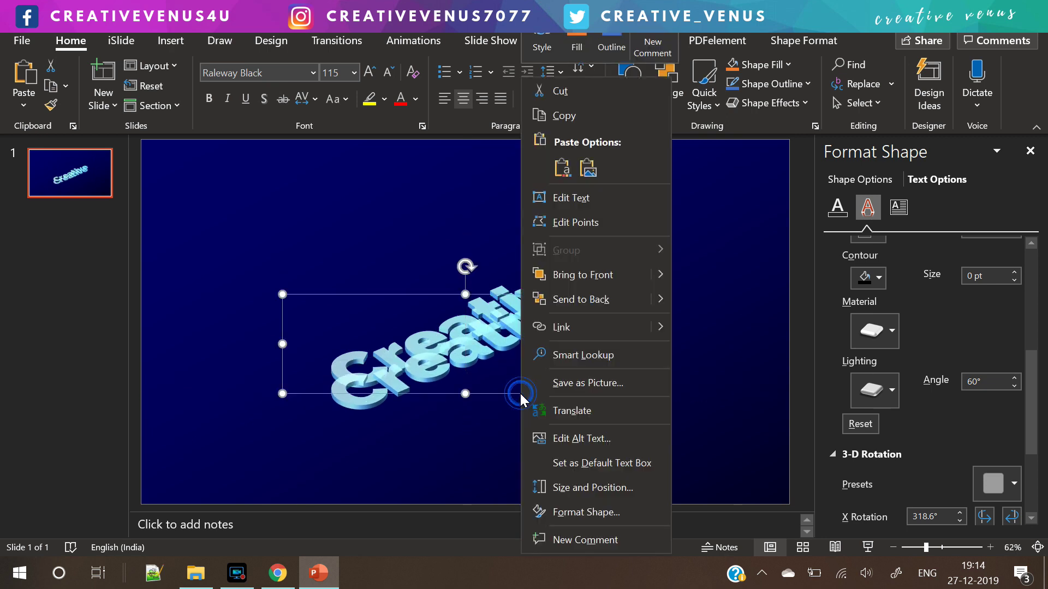
click(604, 301)
drag(526, 391, 523, 373)
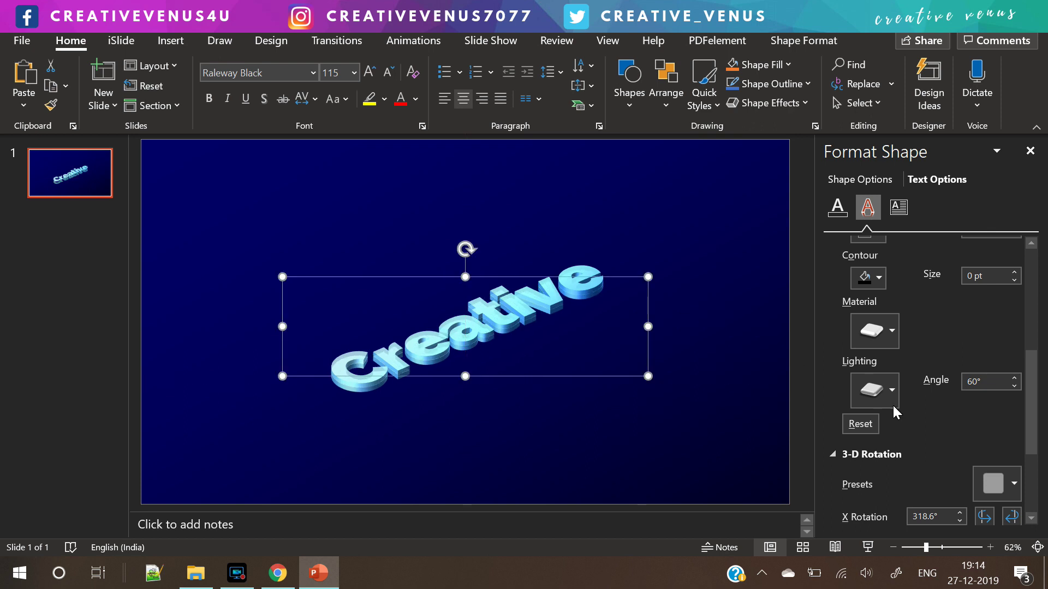
click(838, 206)
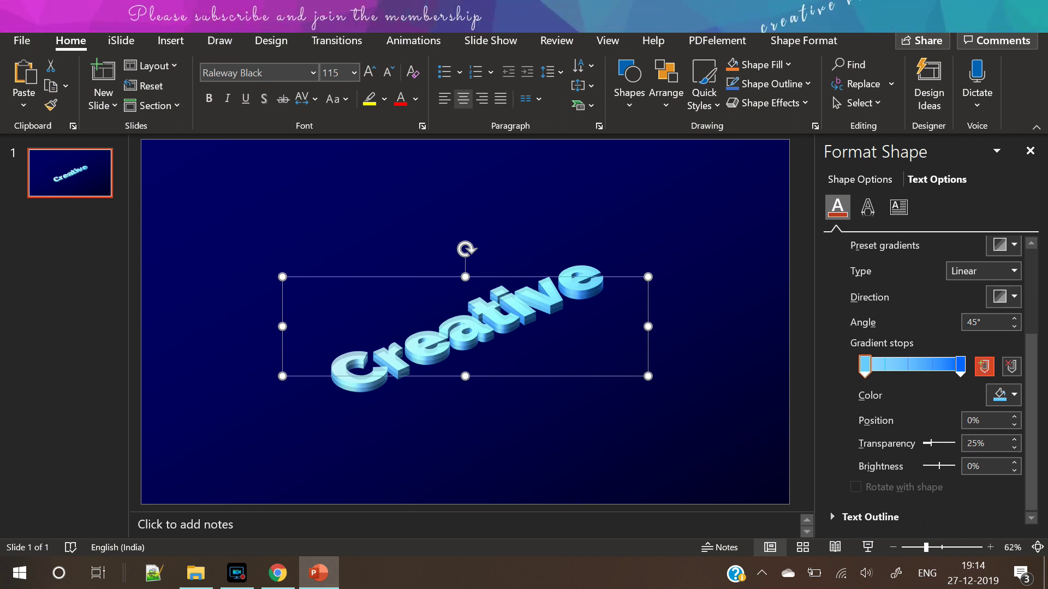
Step: Give the duplicated Creative text a solid recent Blue fill, then paste another copy
scroll(1019, 263, up, 3)
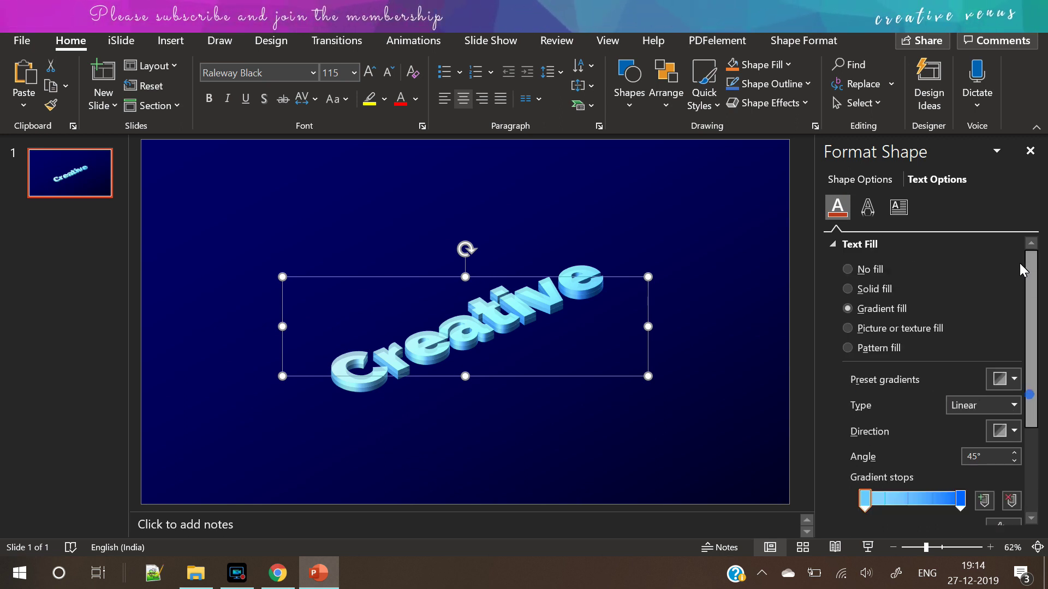
click(862, 290)
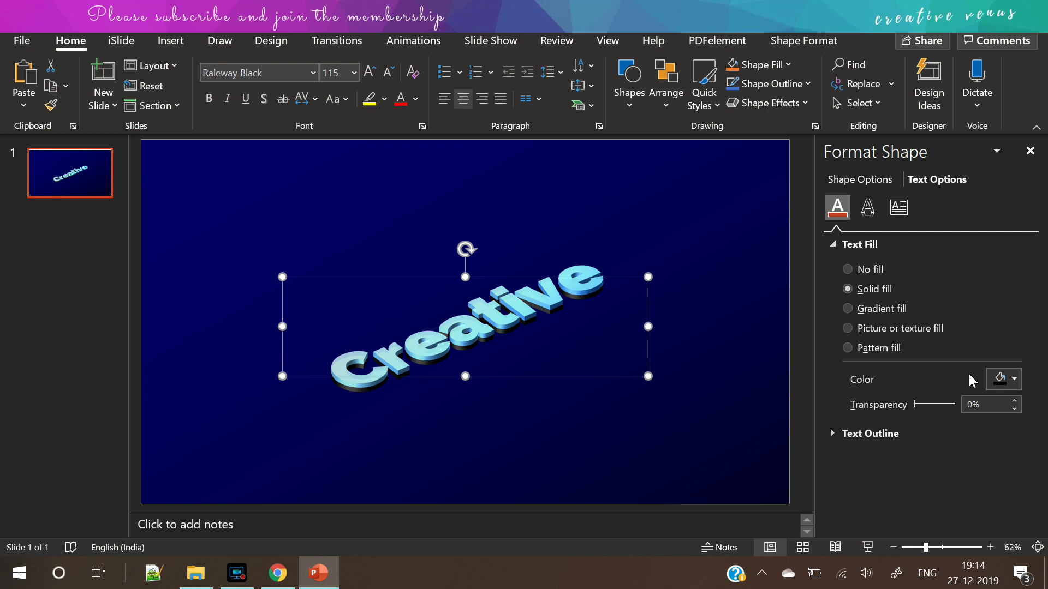
click(999, 385)
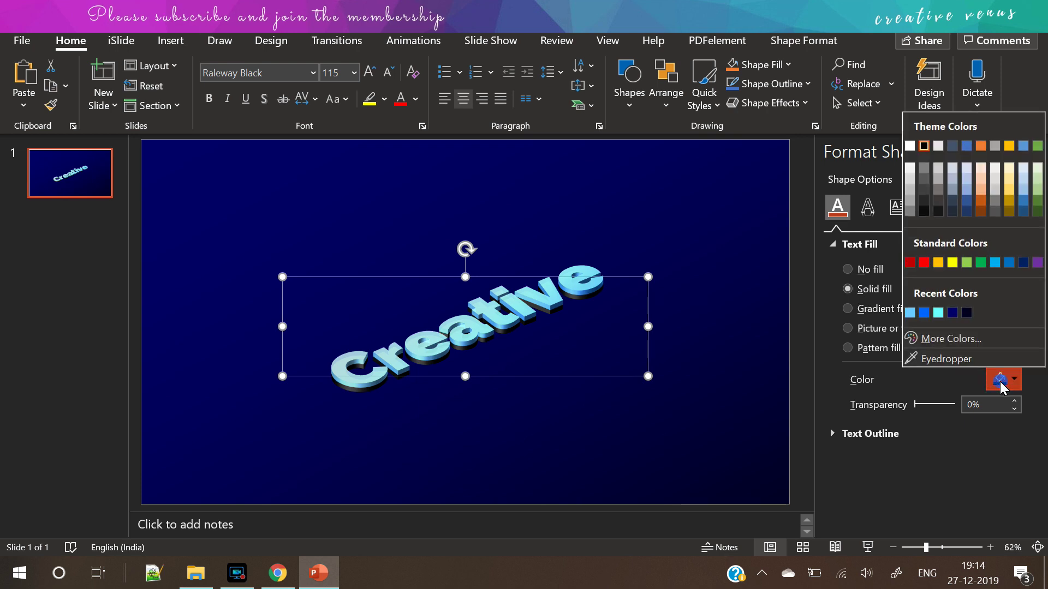
click(924, 313)
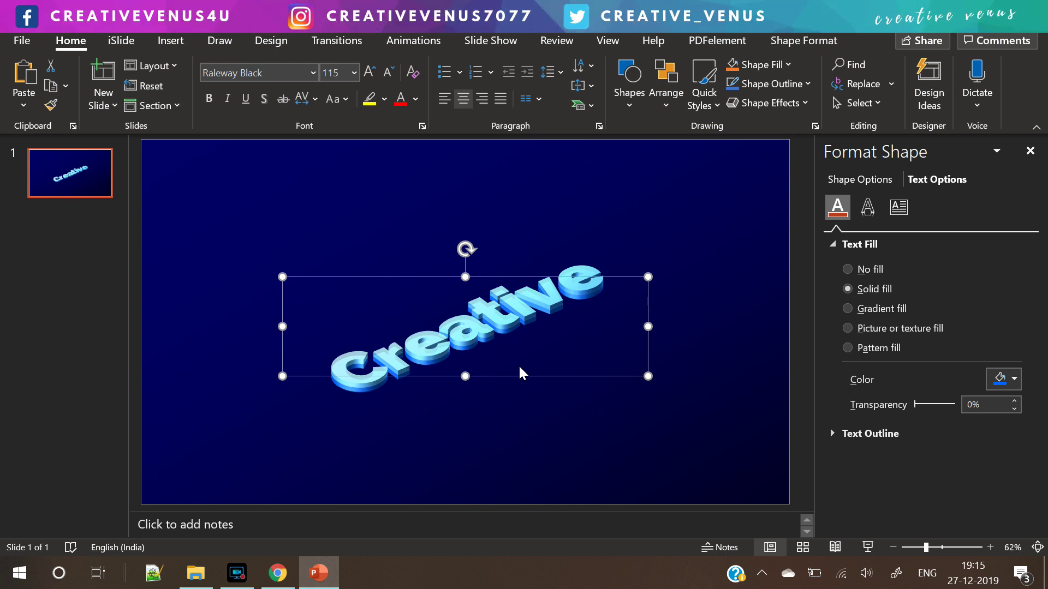
key(ctrl+v)
Step: Send the new Creative copy to the back, nudge it into place, and fill it light blue
drag(508, 390, 494, 387)
right_click(492, 387)
click(567, 299)
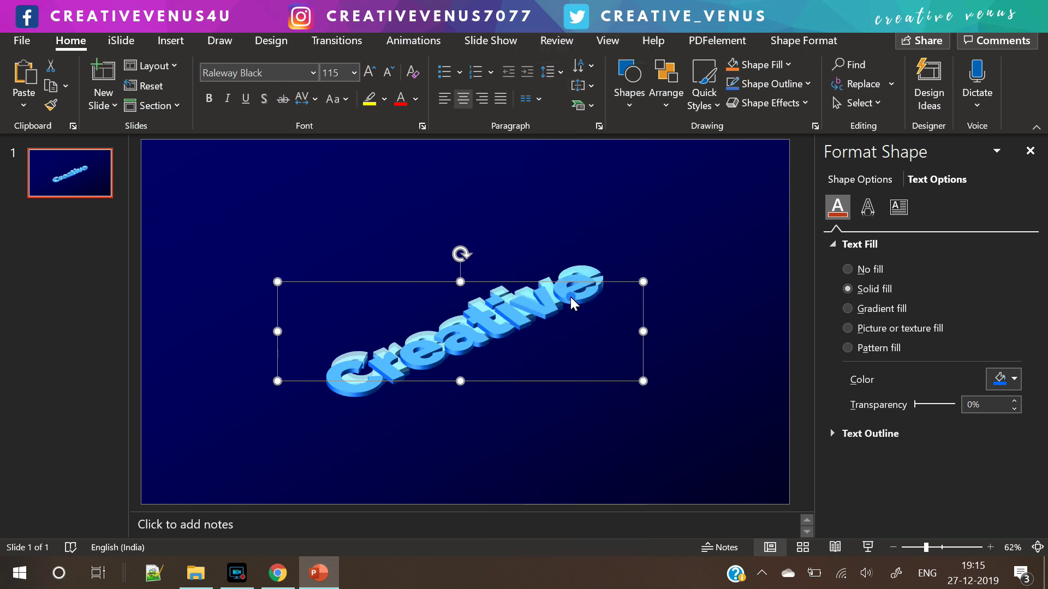
drag(518, 388, 520, 383)
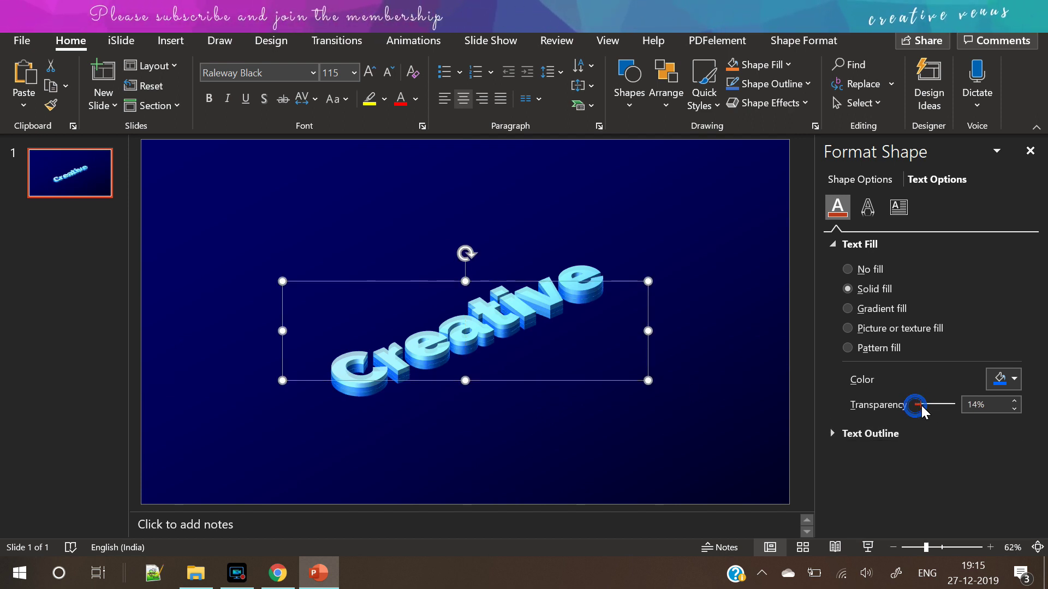
click(1006, 379)
click(925, 315)
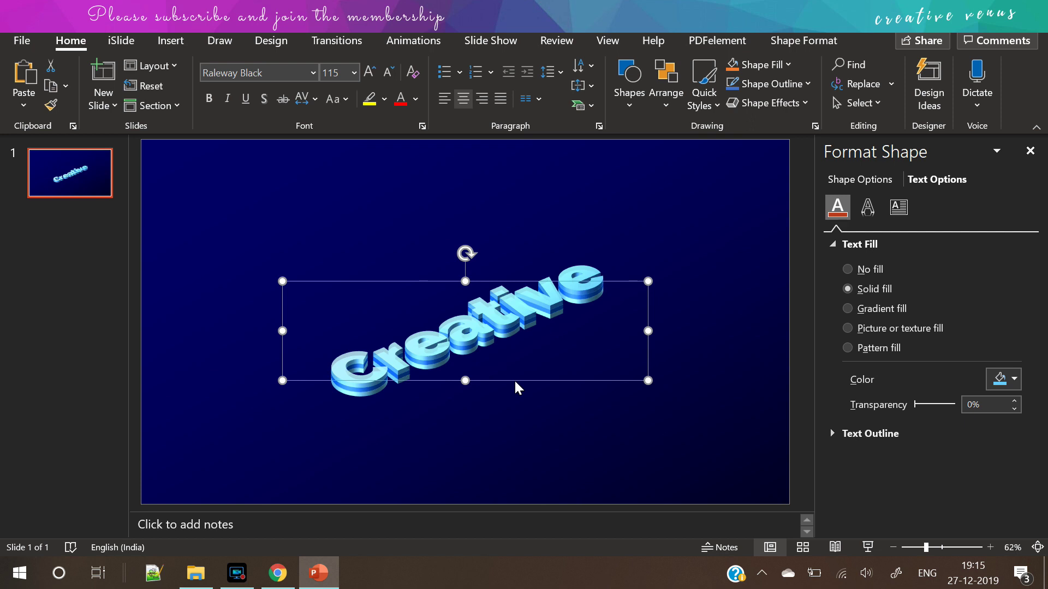
Step: Paste another Creative copy, send it to the back, and align it under the stack
key(ctrl+v)
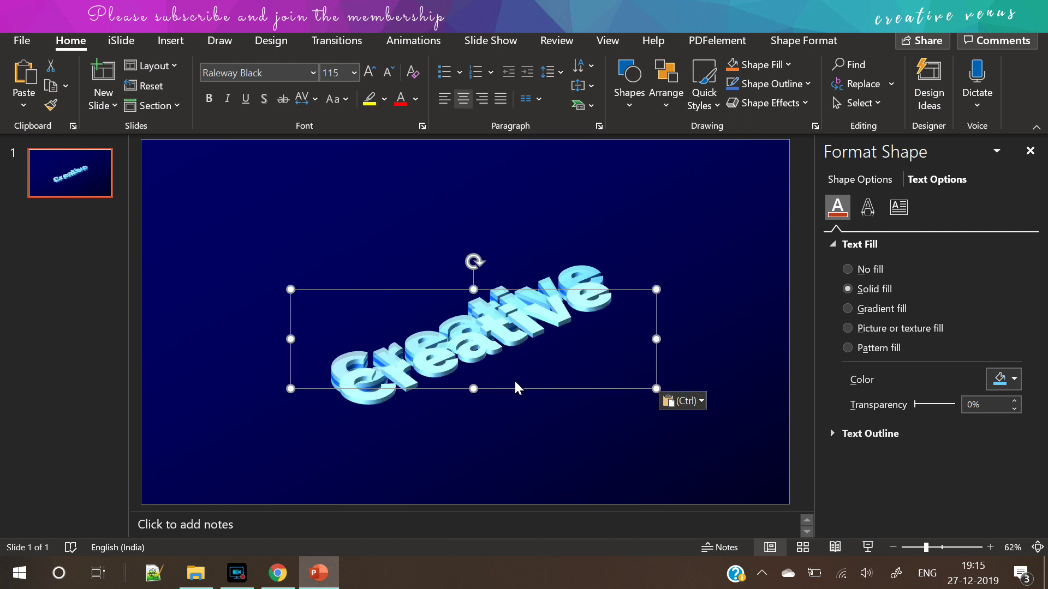
drag(507, 391, 496, 403)
right_click(497, 403)
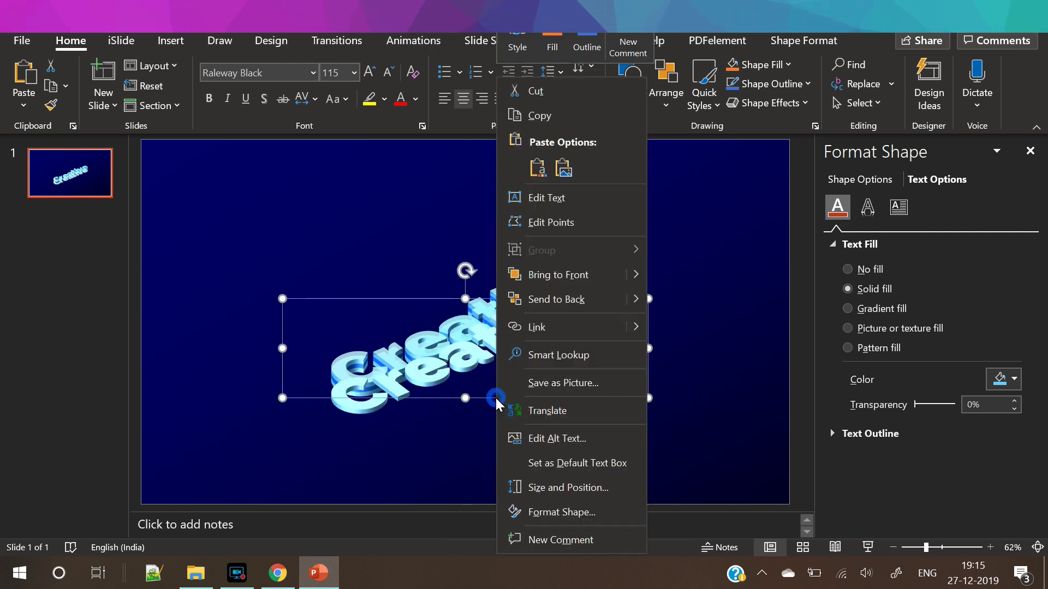
click(598, 306)
drag(509, 402, 508, 386)
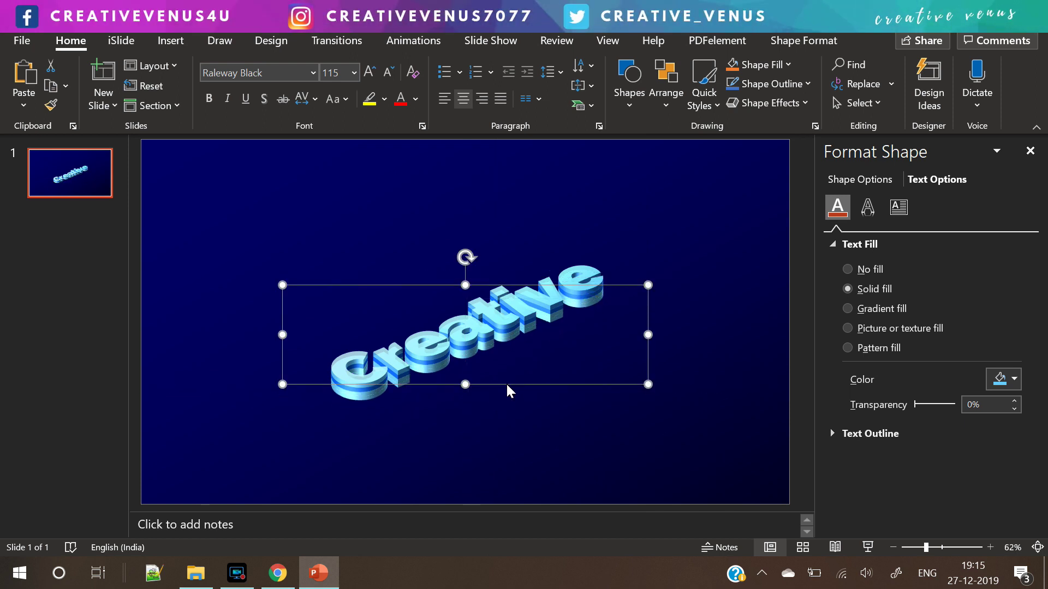
Step: Fill the layer with a lighter blue chosen in the Colors dialog
click(1015, 380)
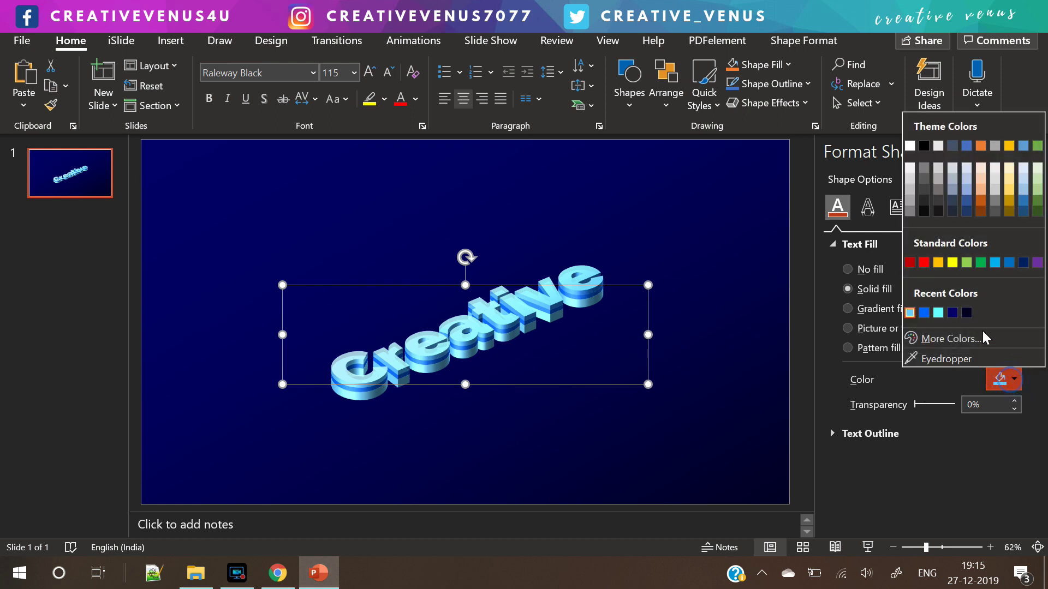
click(938, 313)
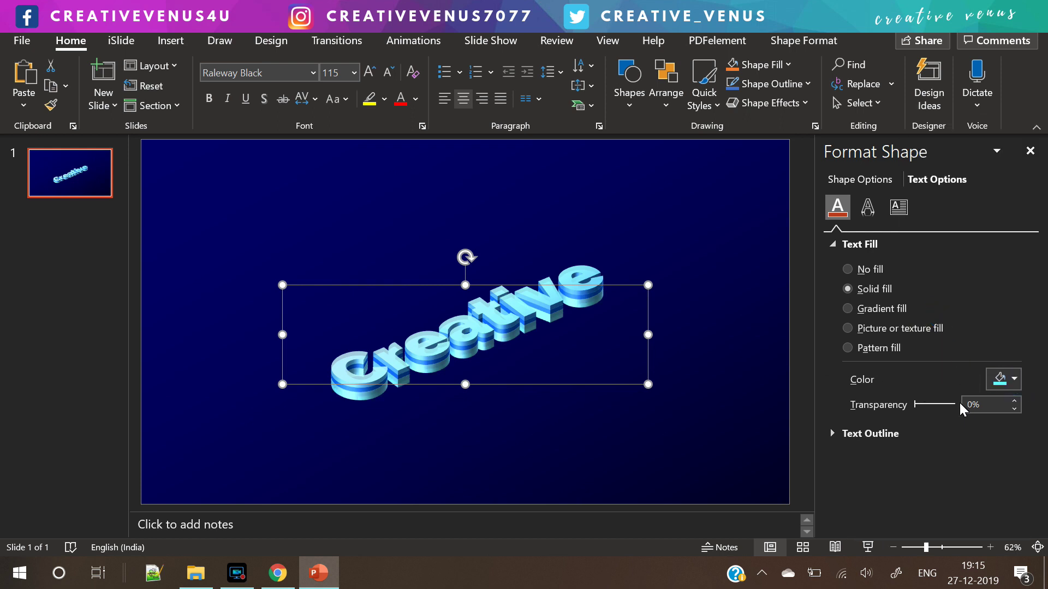
click(1014, 379)
click(953, 343)
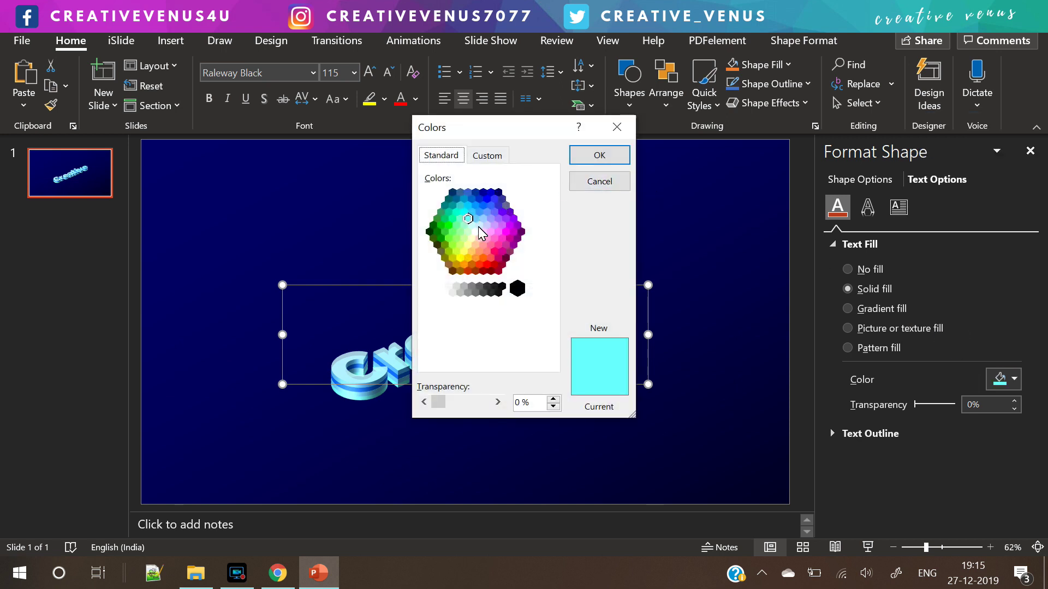
click(480, 214)
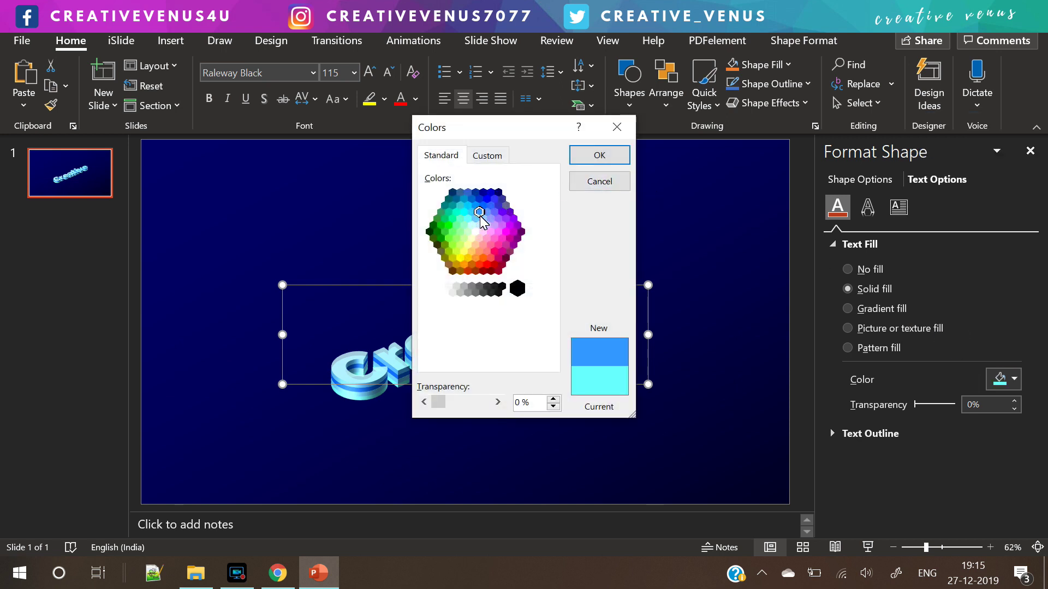
click(468, 207)
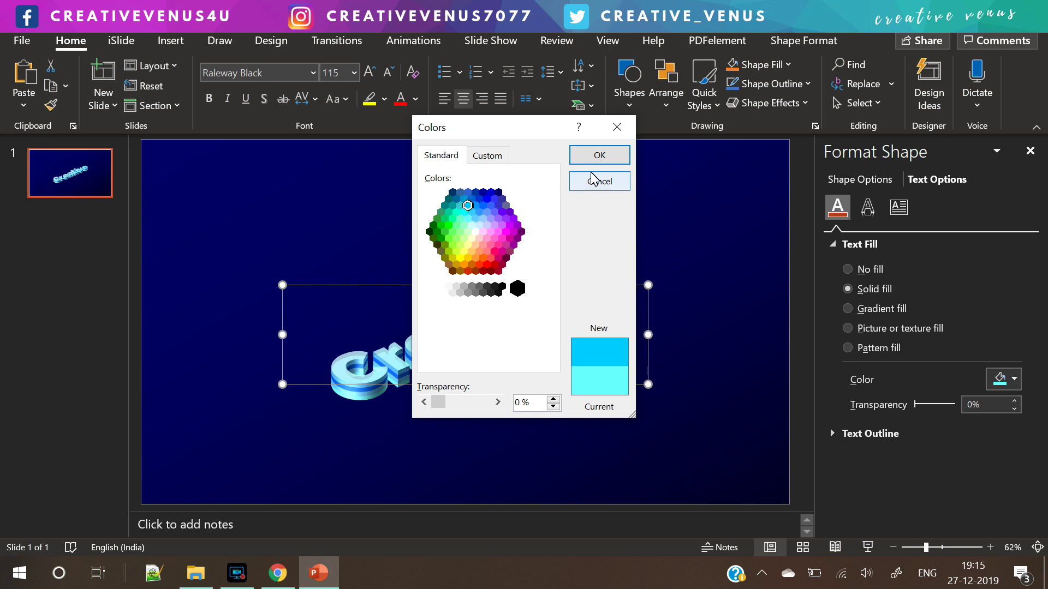
click(596, 155)
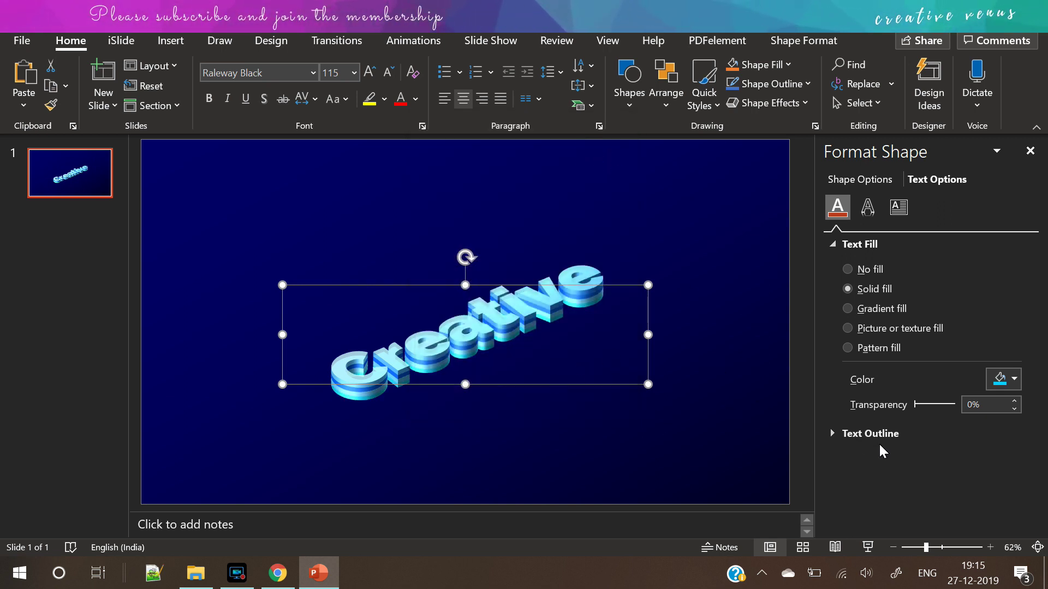
Step: Switch the text fill to standard Blue at 43% transparency
click(1004, 379)
click(1010, 265)
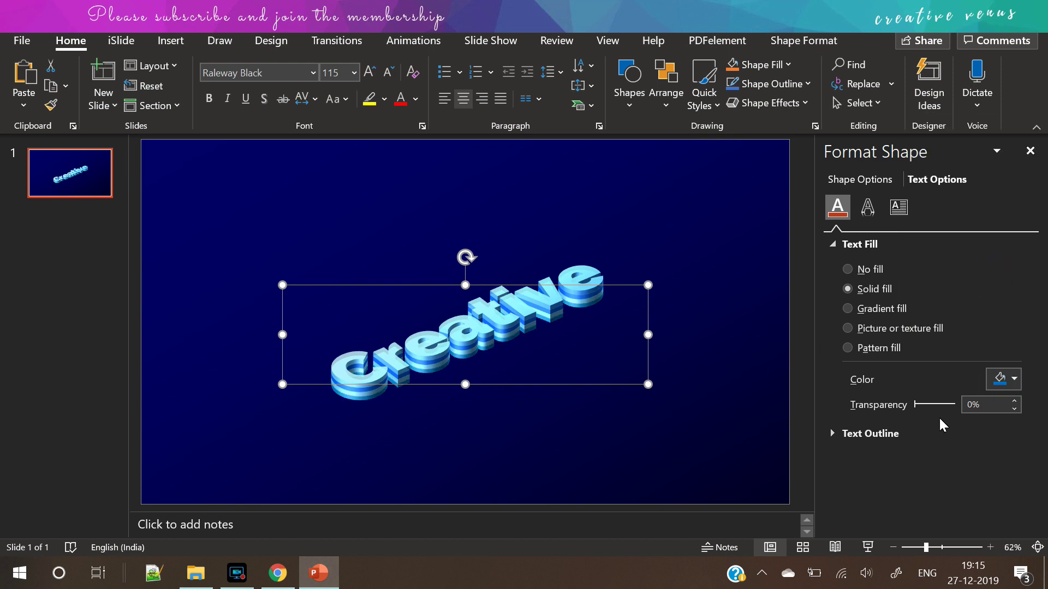
drag(914, 402, 932, 403)
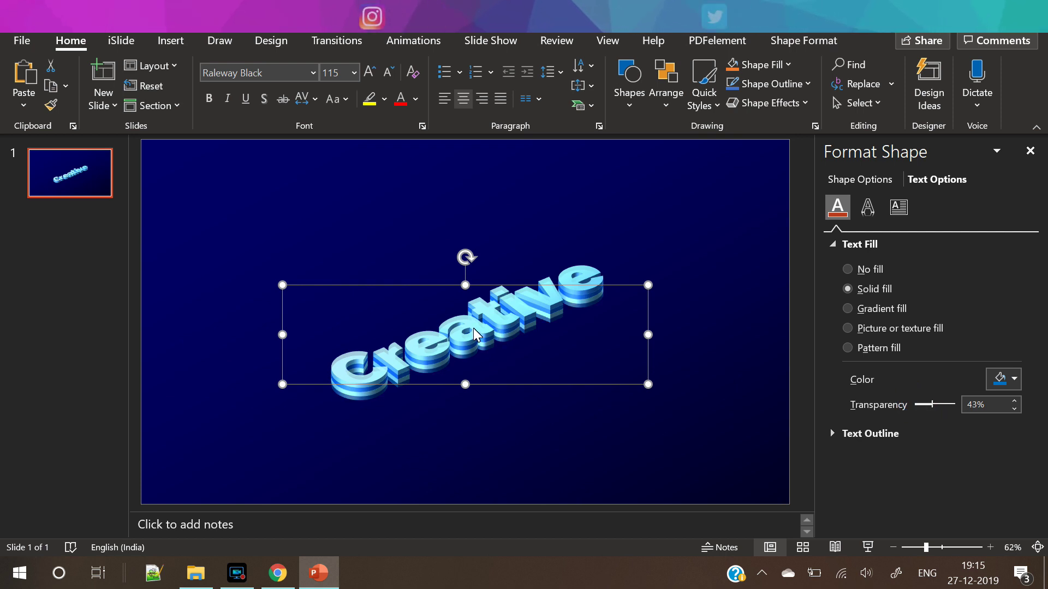
Step: Group all stacked Creative layers, enlarge the text to size 166, and widen the box to one line
click(436, 370)
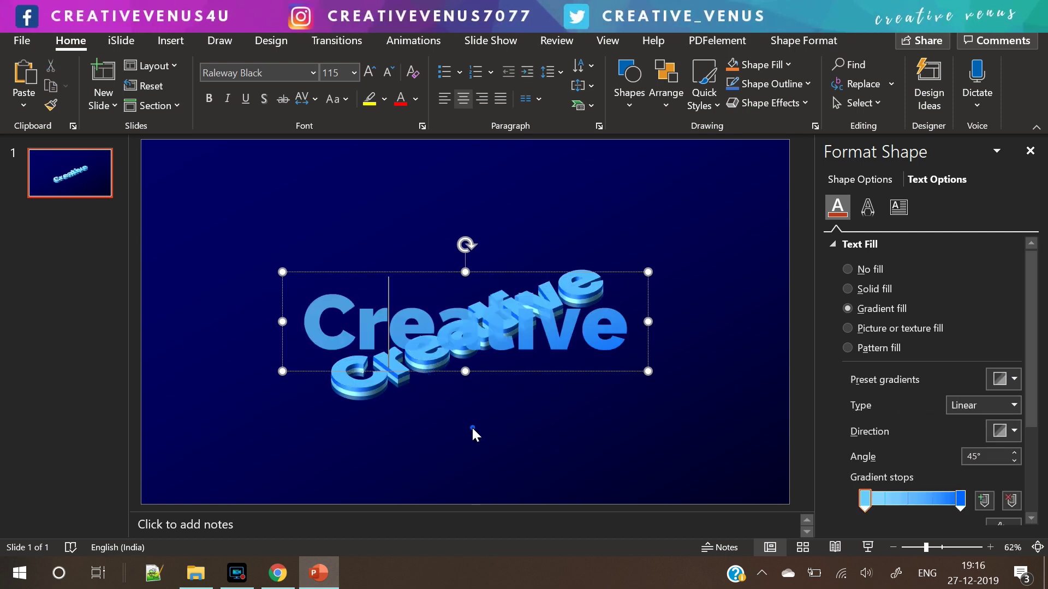
click(471, 426)
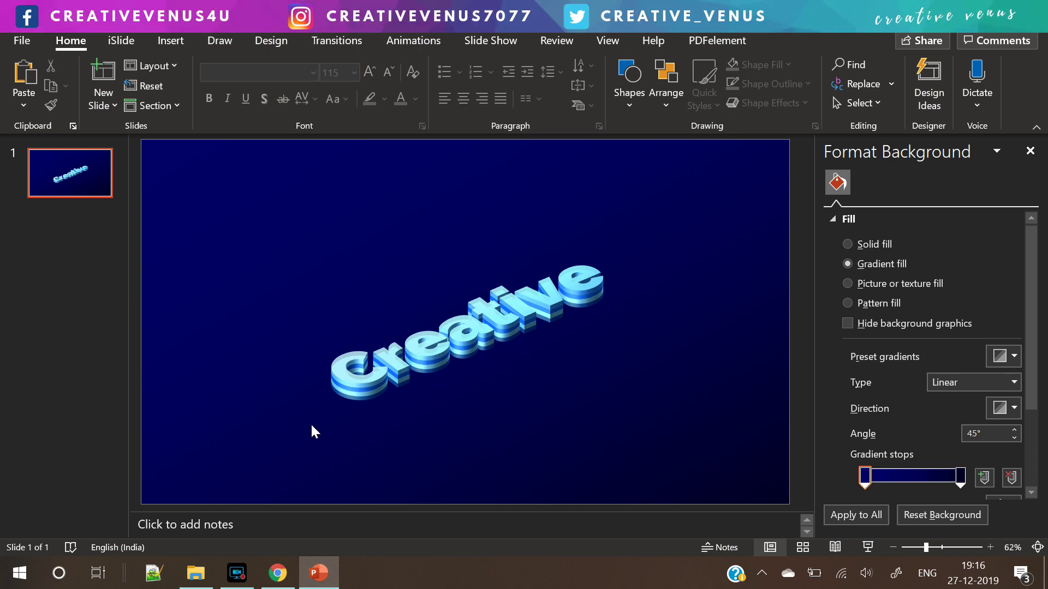
drag(291, 457, 687, 201)
key(ctrl+a)
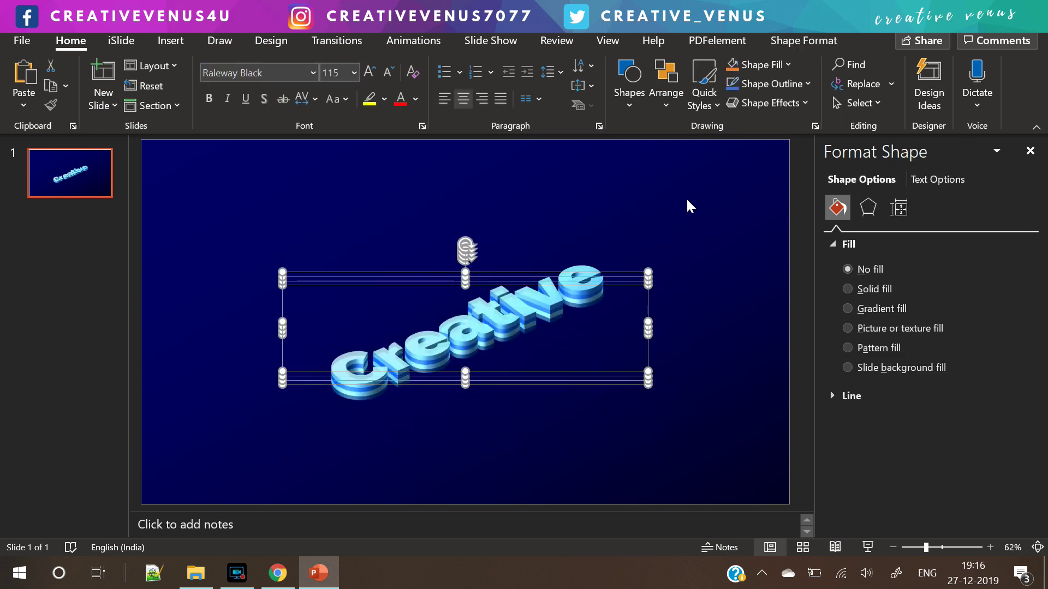
key(ctrl+g)
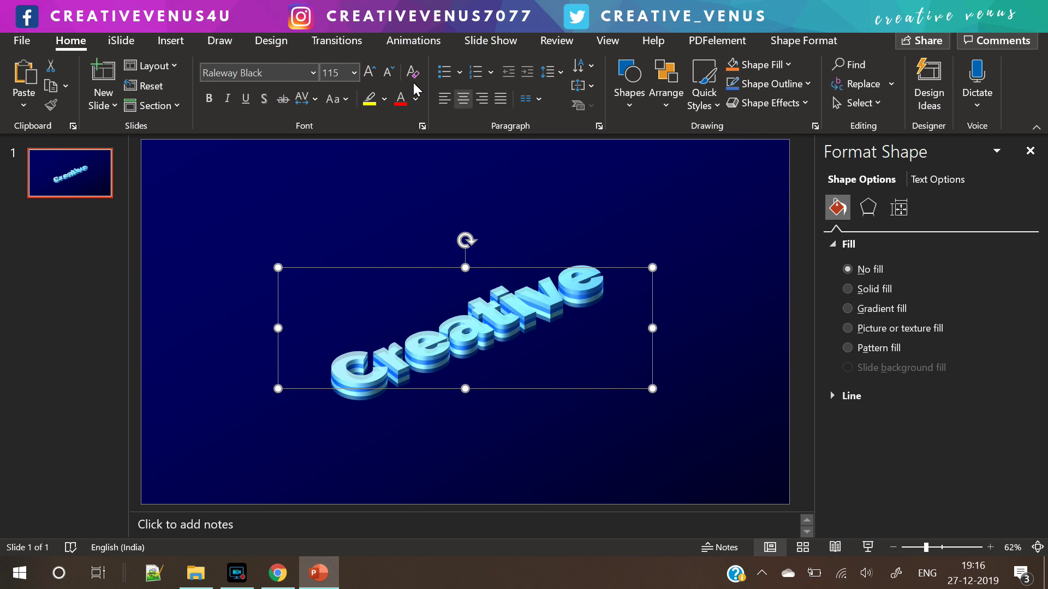
click(370, 72)
click(370, 72)
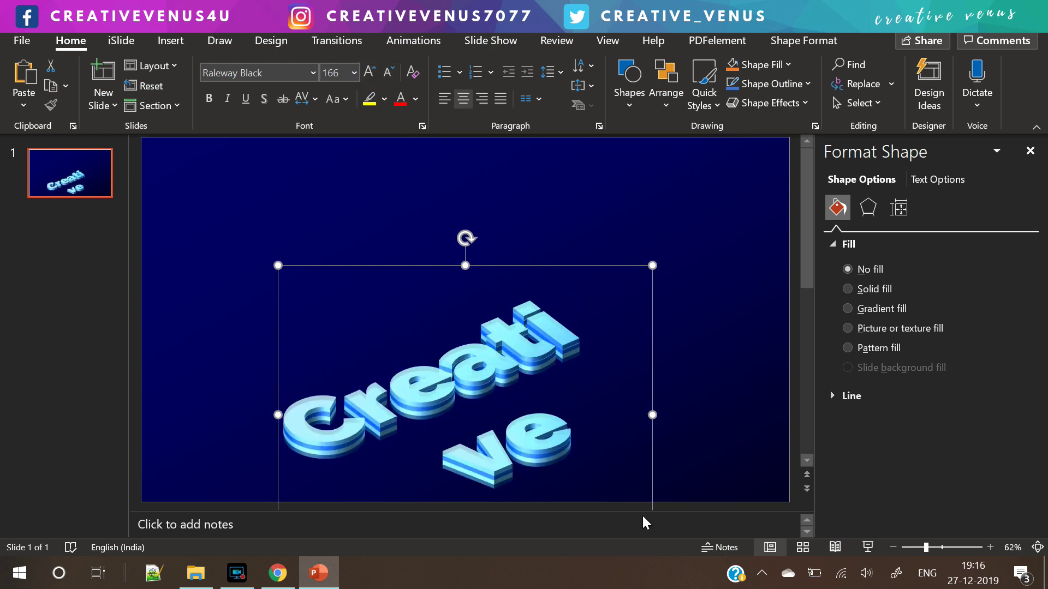
drag(652, 414, 794, 372)
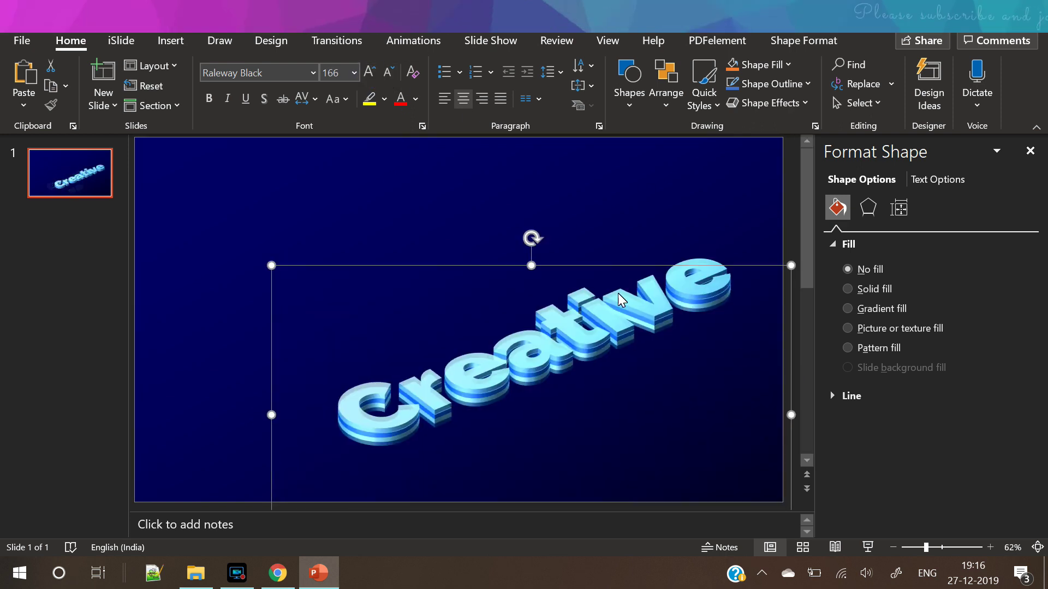
Step: Ungroup the stacked Creative layers again
click(610, 263)
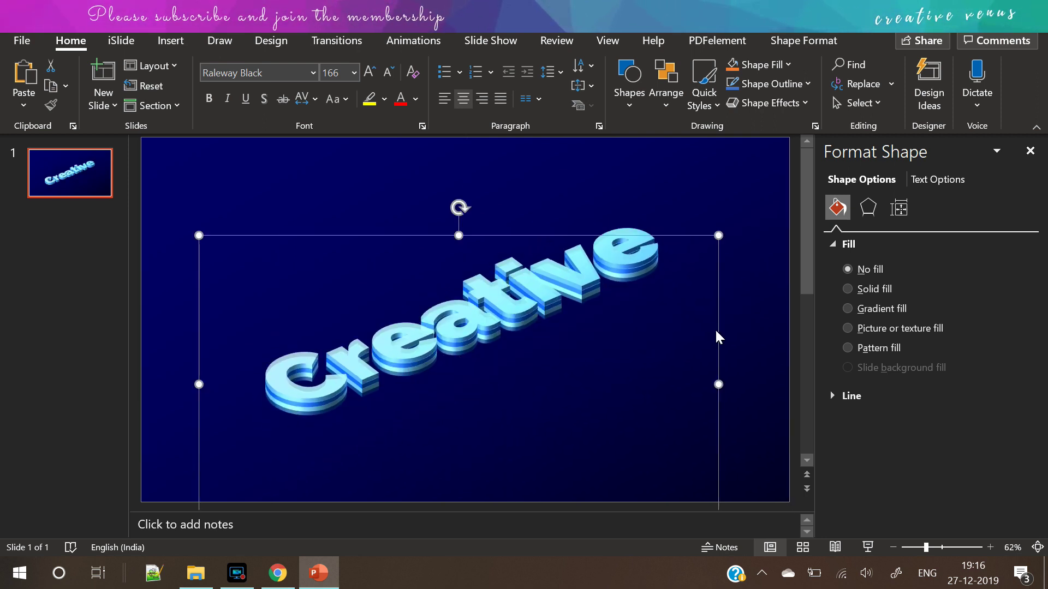
right_click(716, 331)
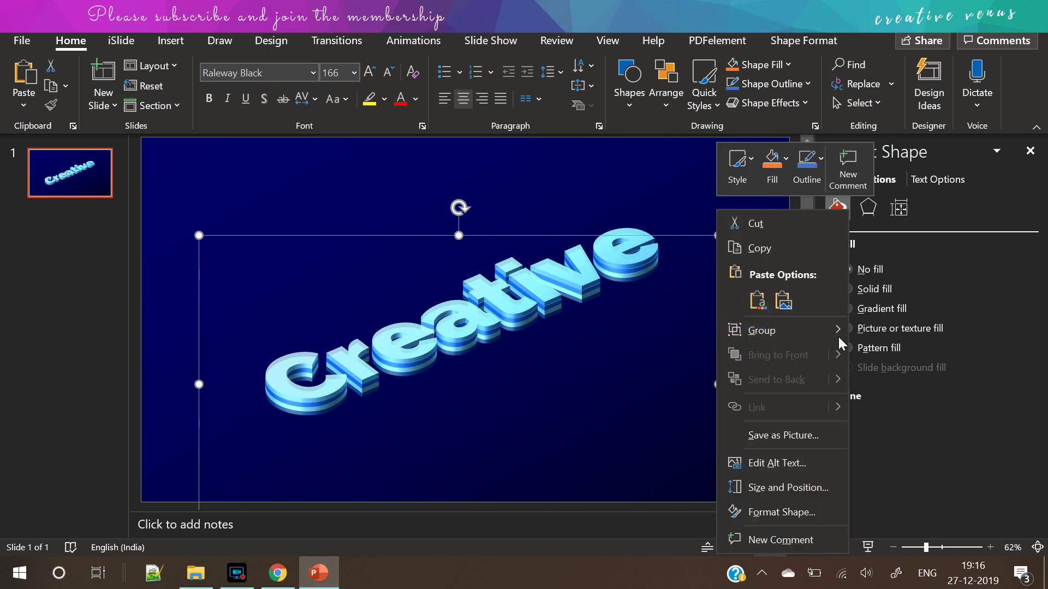
mouse_move(835, 331)
click(890, 383)
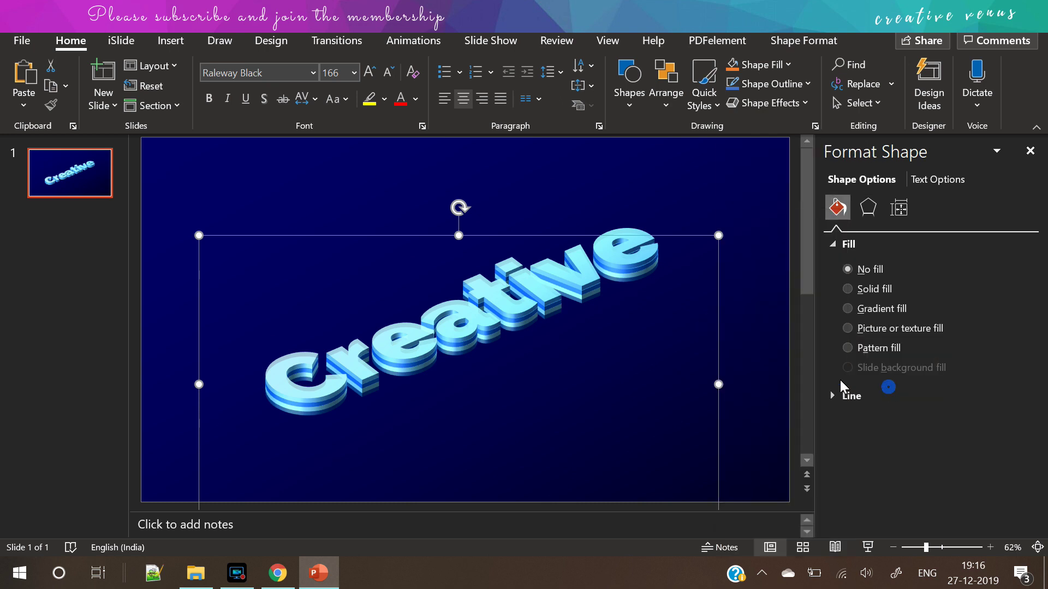
click(738, 323)
Step: Paste a Creative copy down-left of the stack and send it to the back
key(ctrl+v)
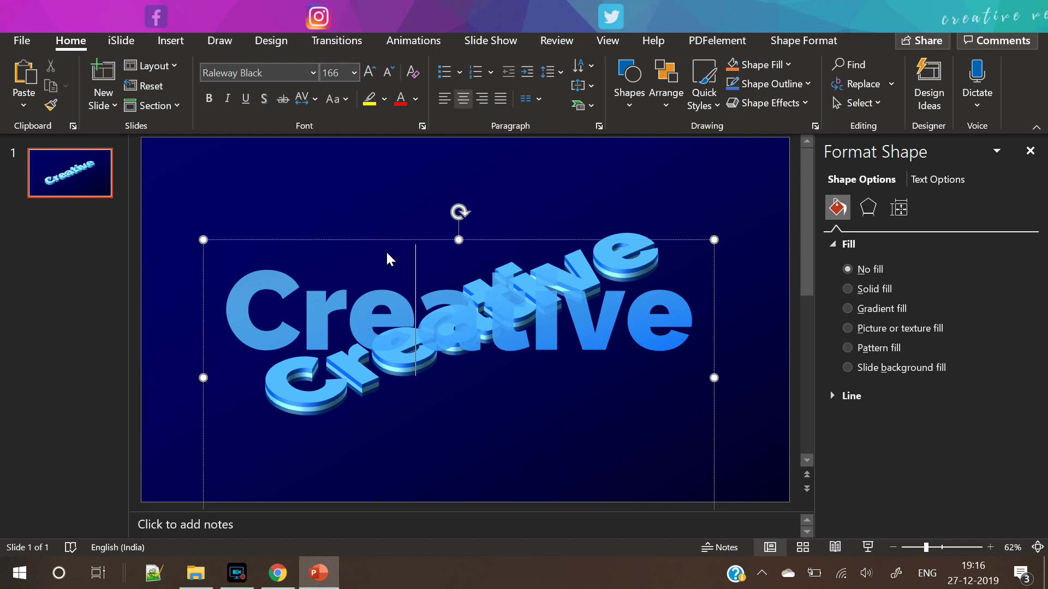
click(386, 238)
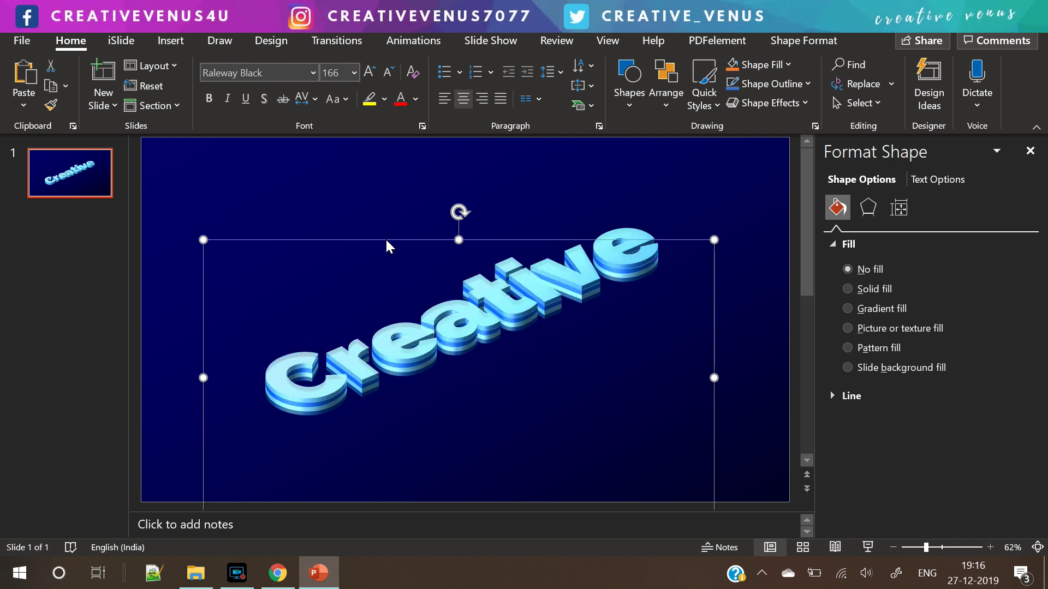
key(ctrl+v)
drag(395, 228, 384, 261)
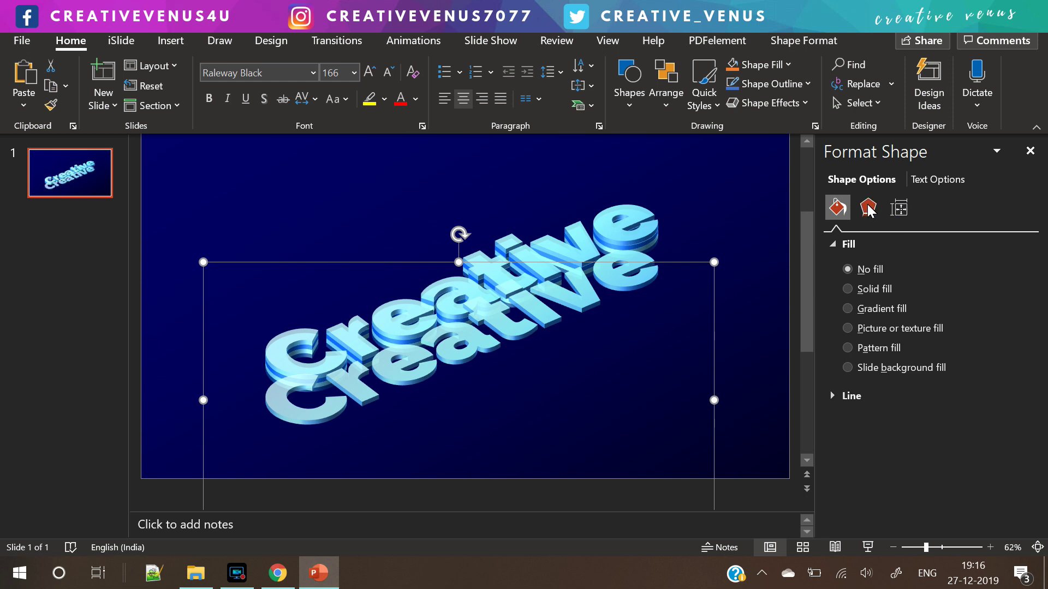
right_click(714, 267)
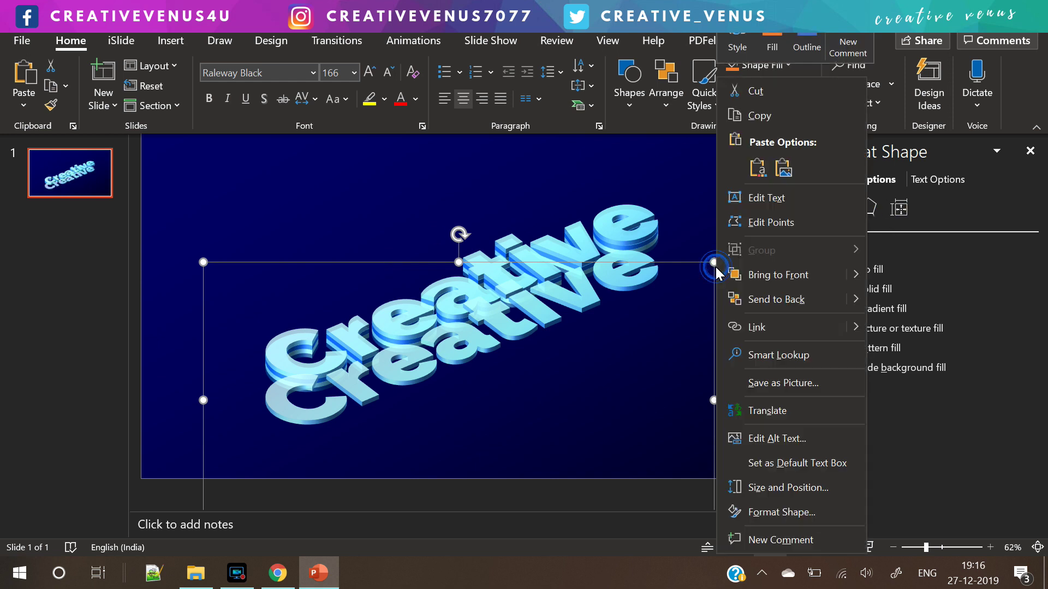
click(777, 302)
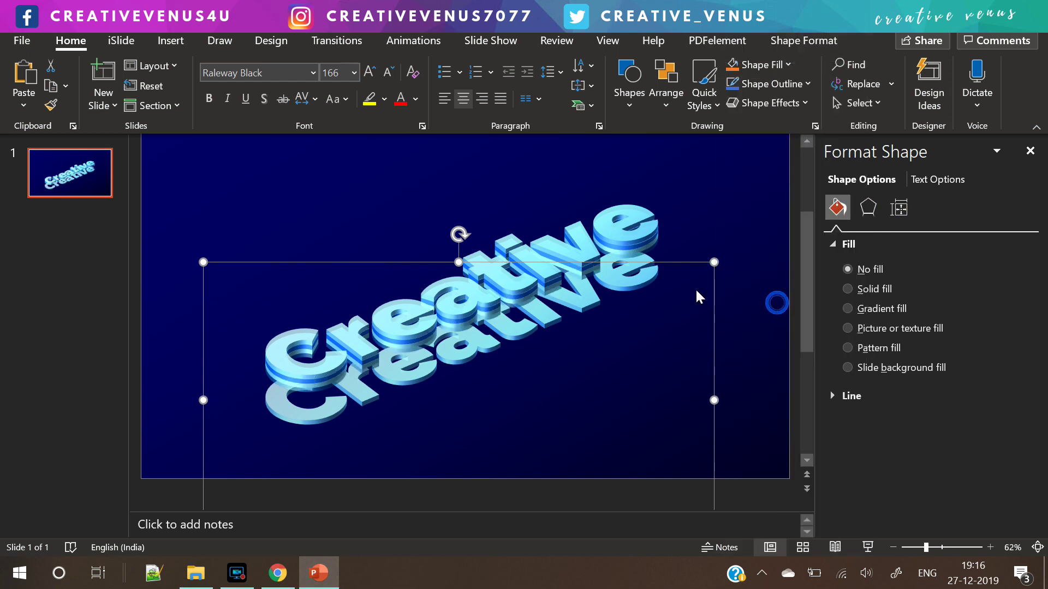
click(712, 322)
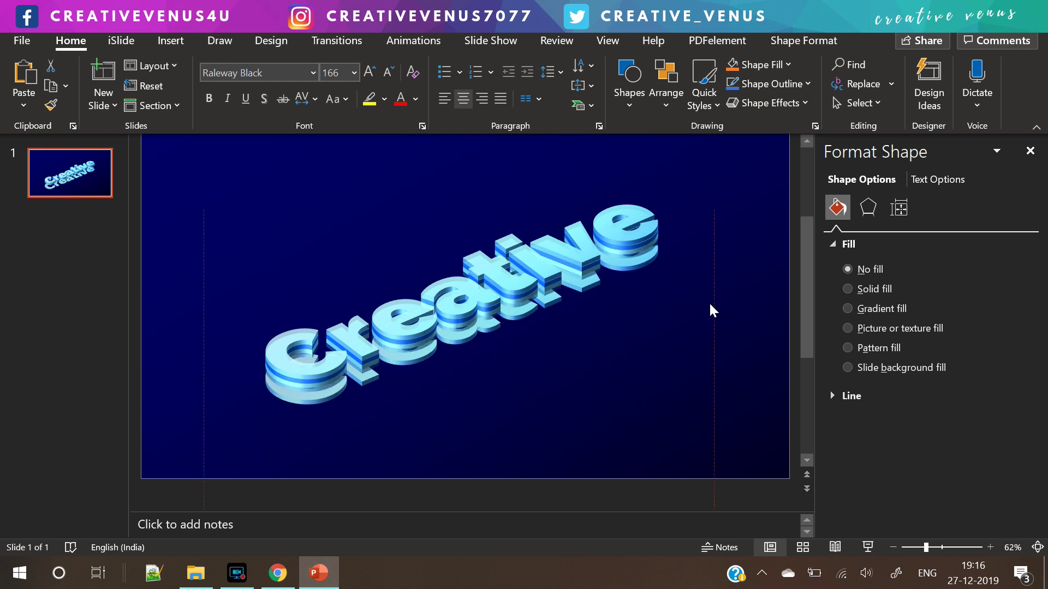
drag(710, 303, 709, 300)
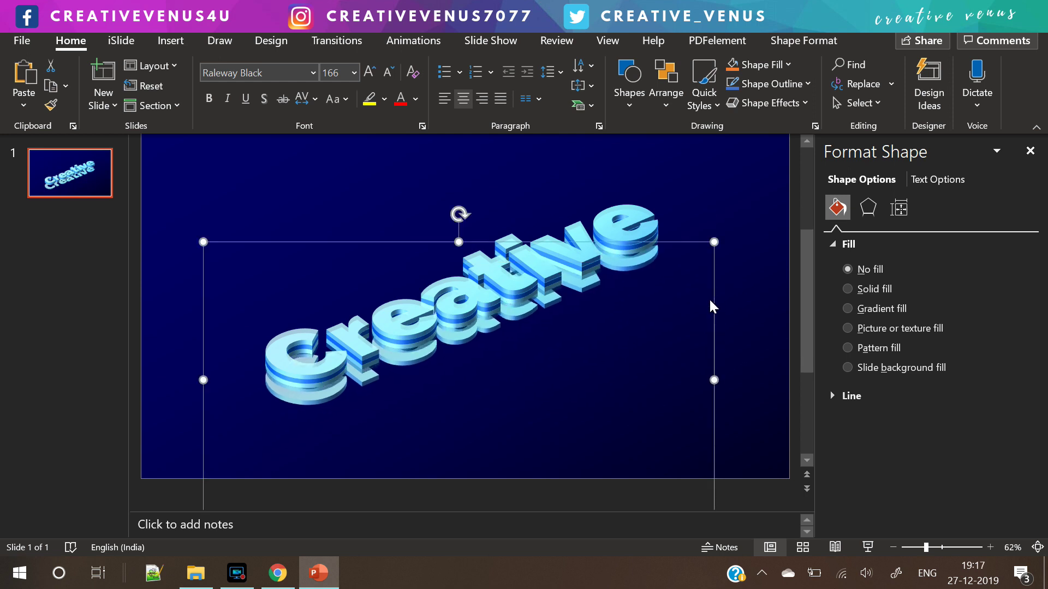
Step: Give the copy's text a solid white fill
click(879, 291)
click(883, 276)
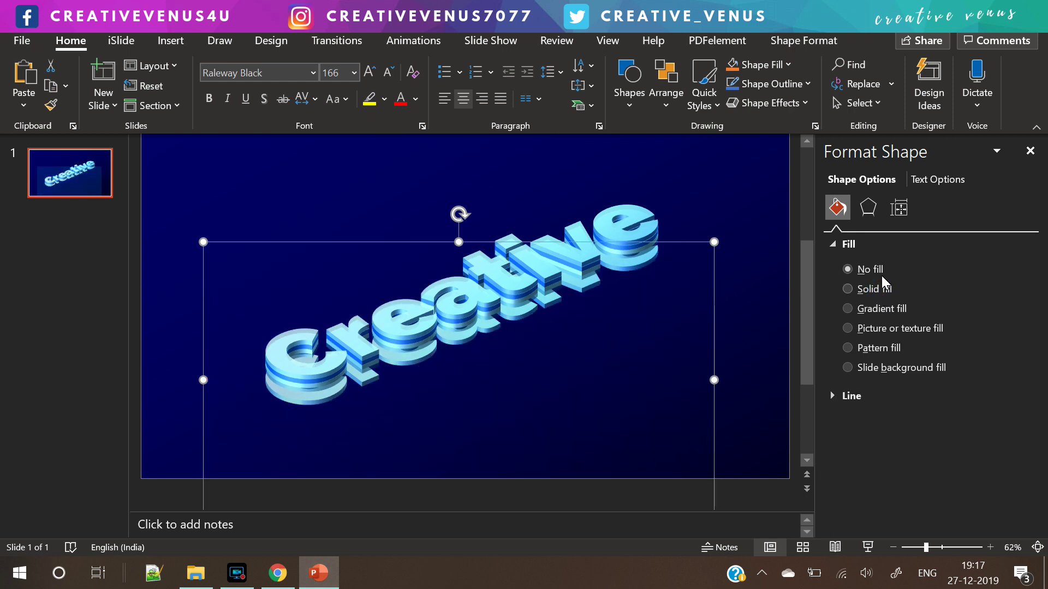
click(934, 179)
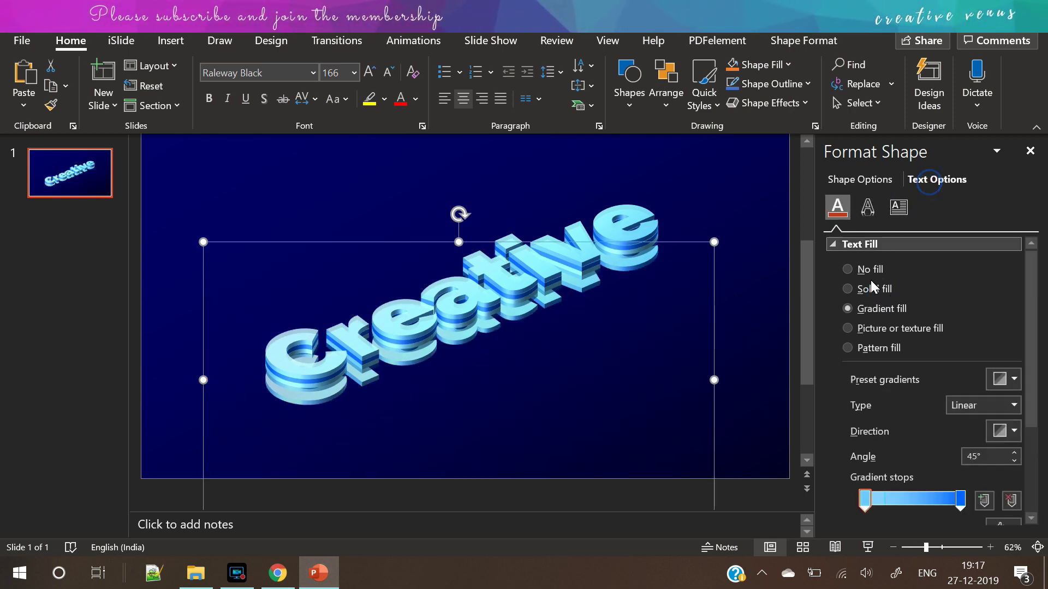
click(875, 288)
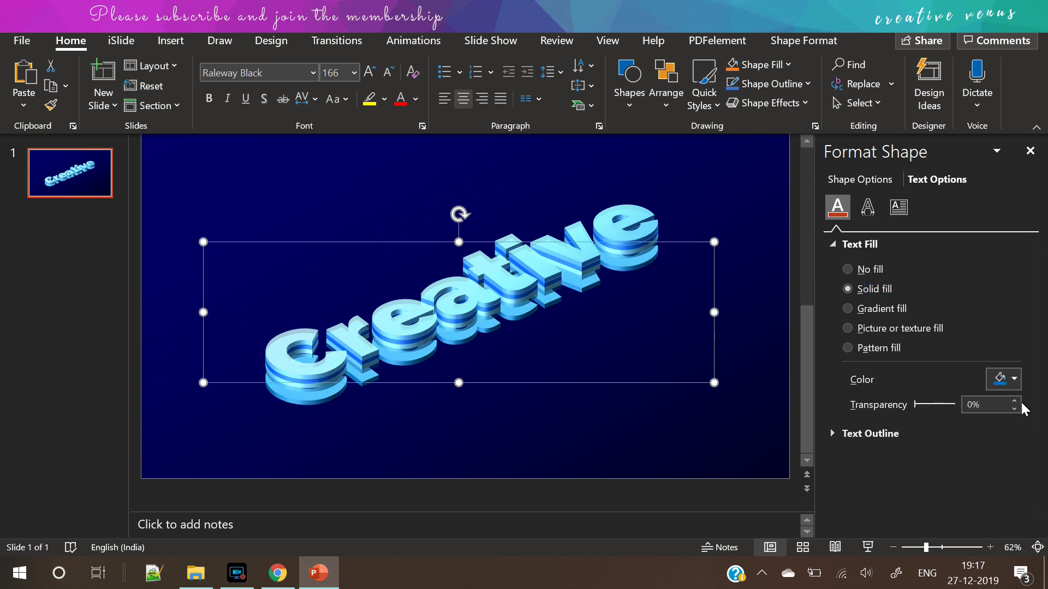
click(1003, 378)
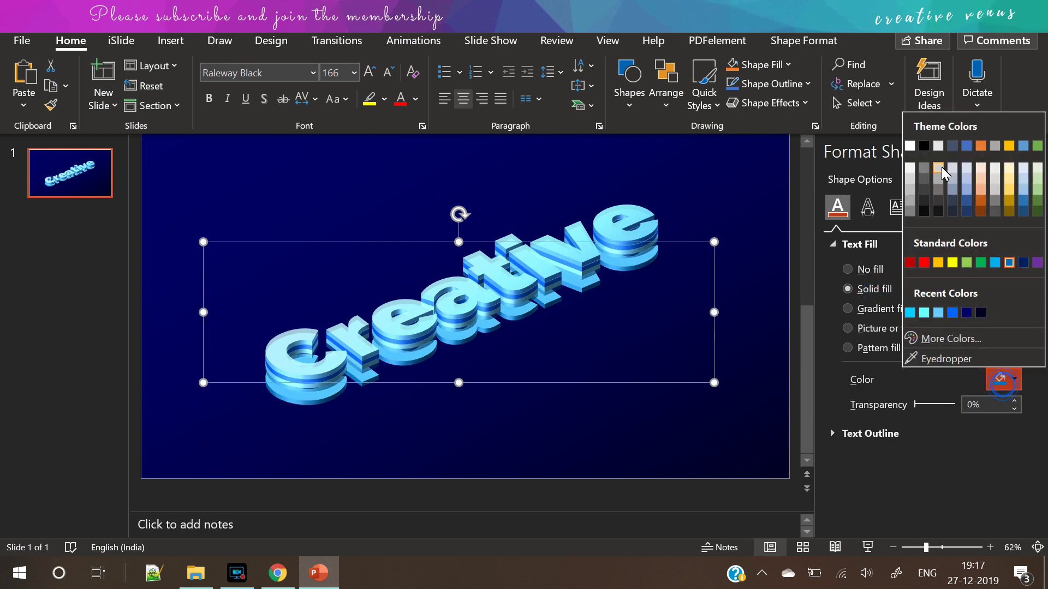
click(909, 146)
Step: Set the copy's 3-D depth size to 0
click(868, 208)
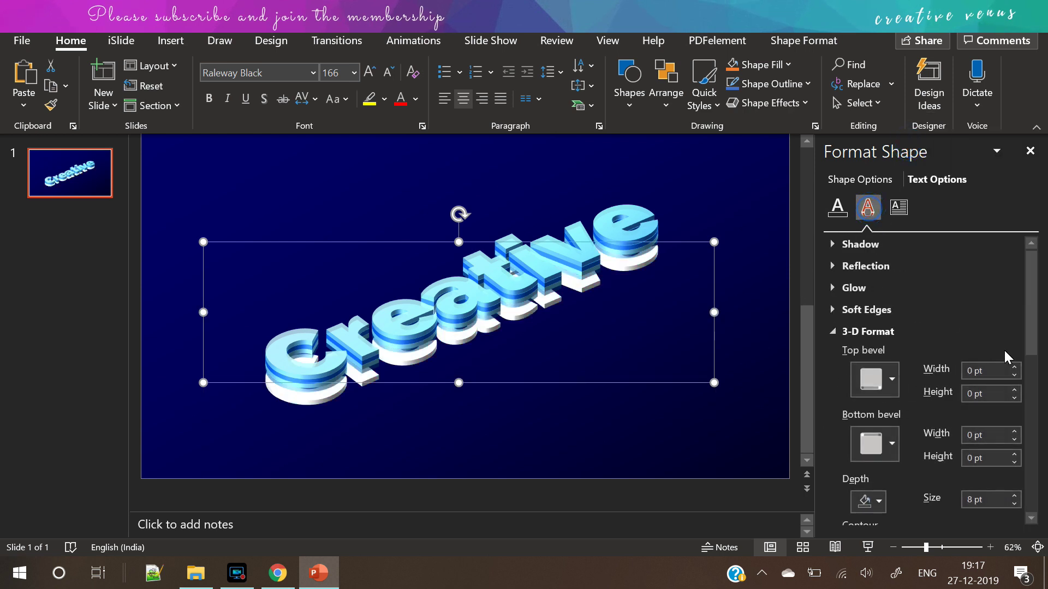
drag(1029, 339, 1031, 422)
click(996, 277)
drag(996, 277, 860, 273)
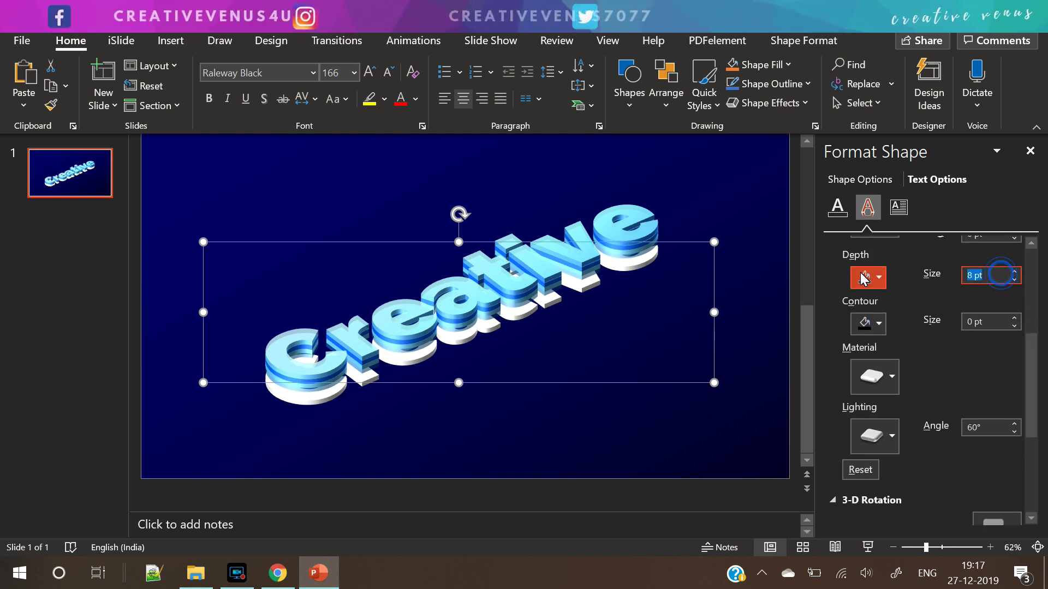
text(0)
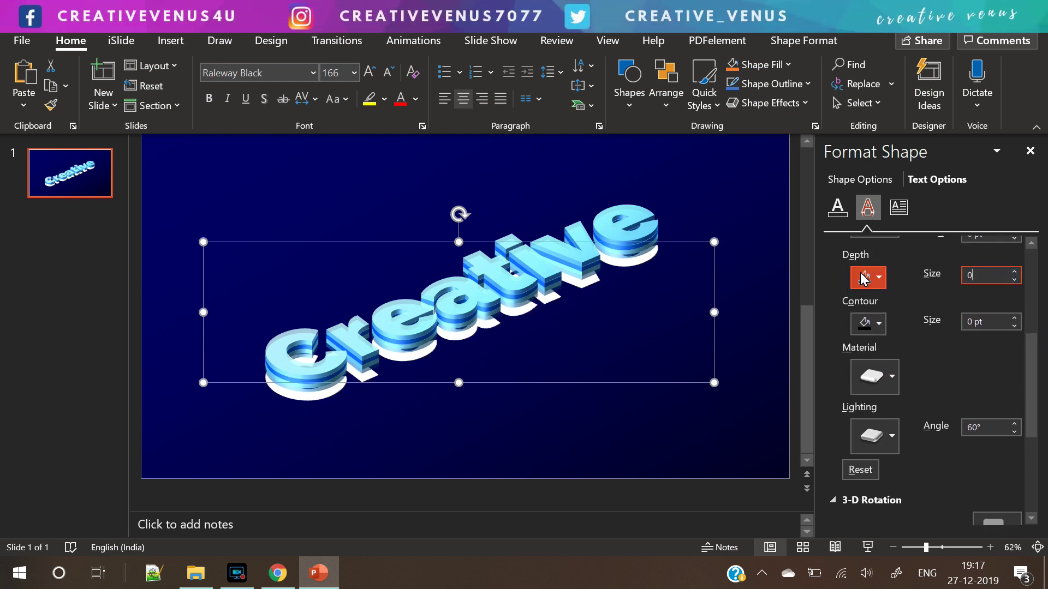
Step: Make the white text fill about 81% transparent
click(837, 207)
drag(915, 405, 950, 410)
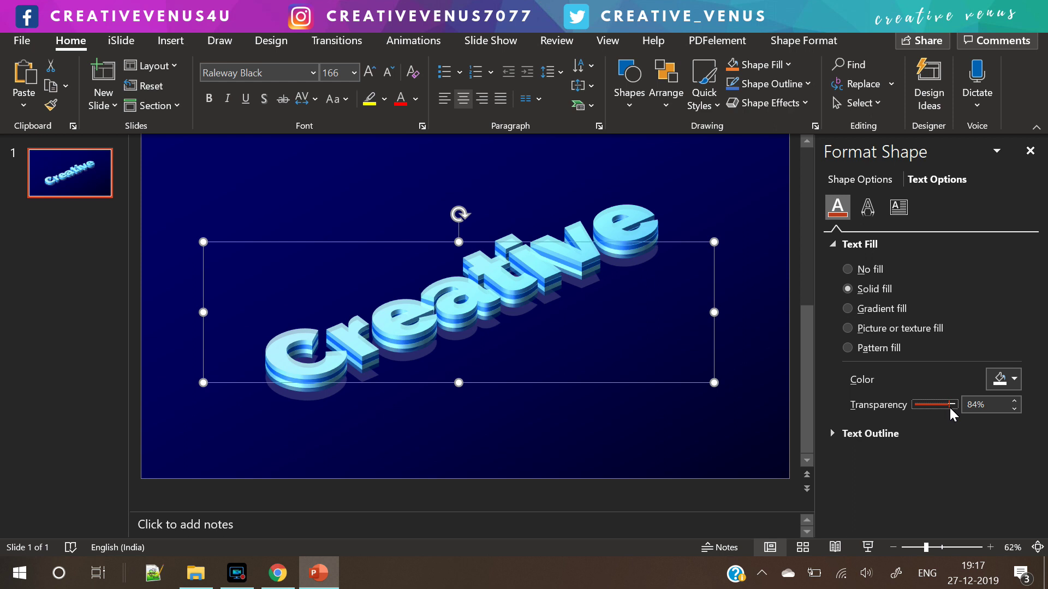
drag(952, 413, 950, 416)
click(542, 420)
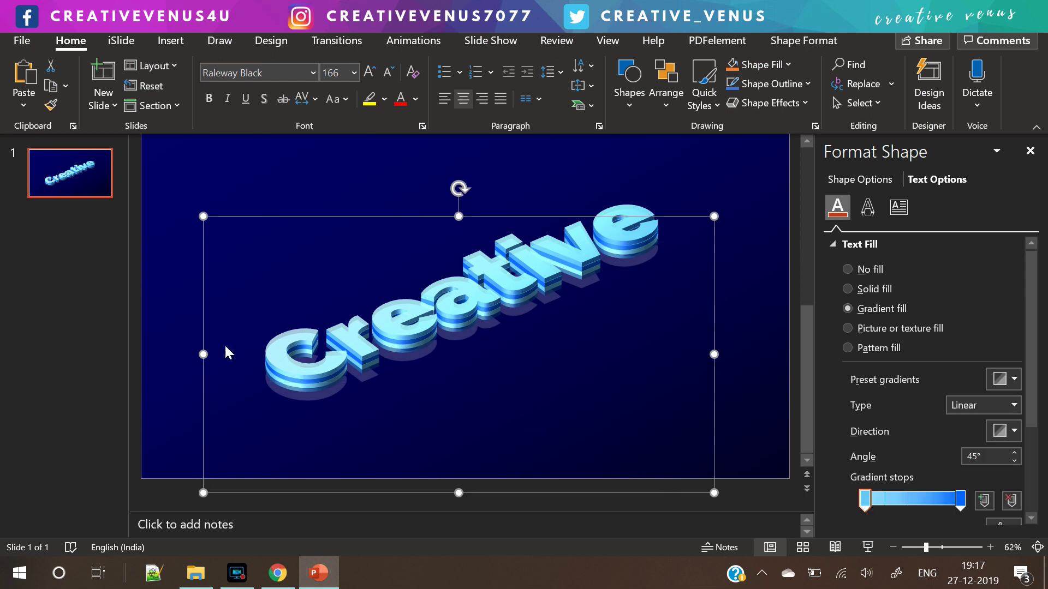
Step: Zoom out to the whole slide and open the Selection Pane
click(167, 389)
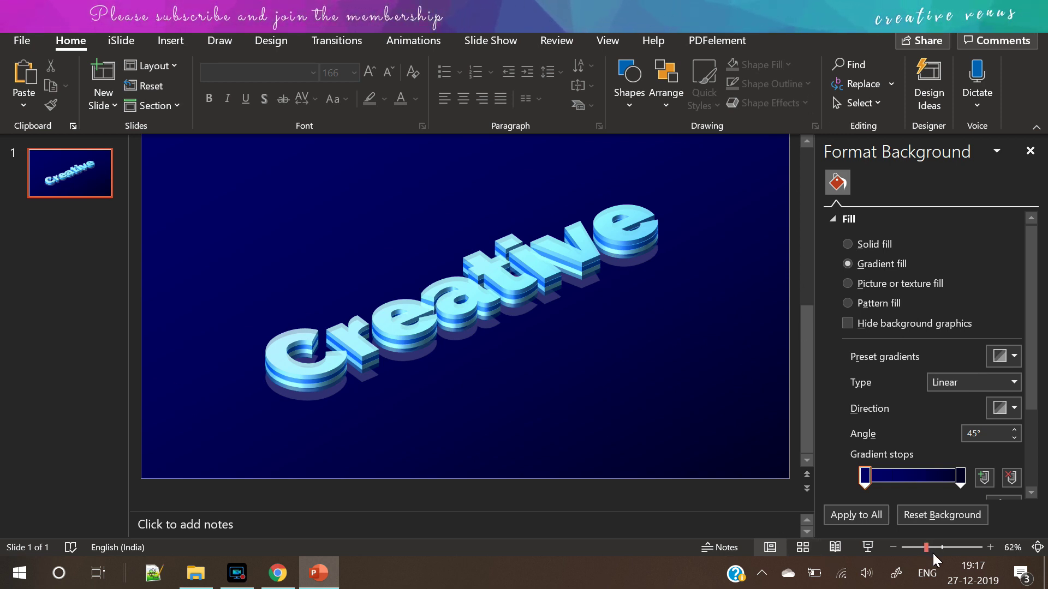
click(894, 550)
click(895, 550)
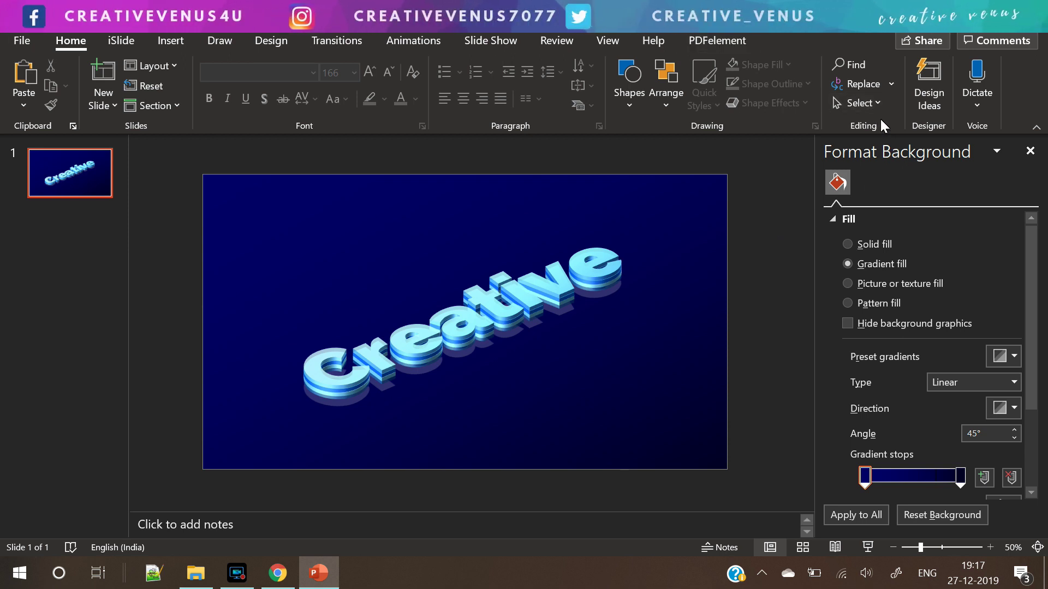
click(871, 103)
click(879, 168)
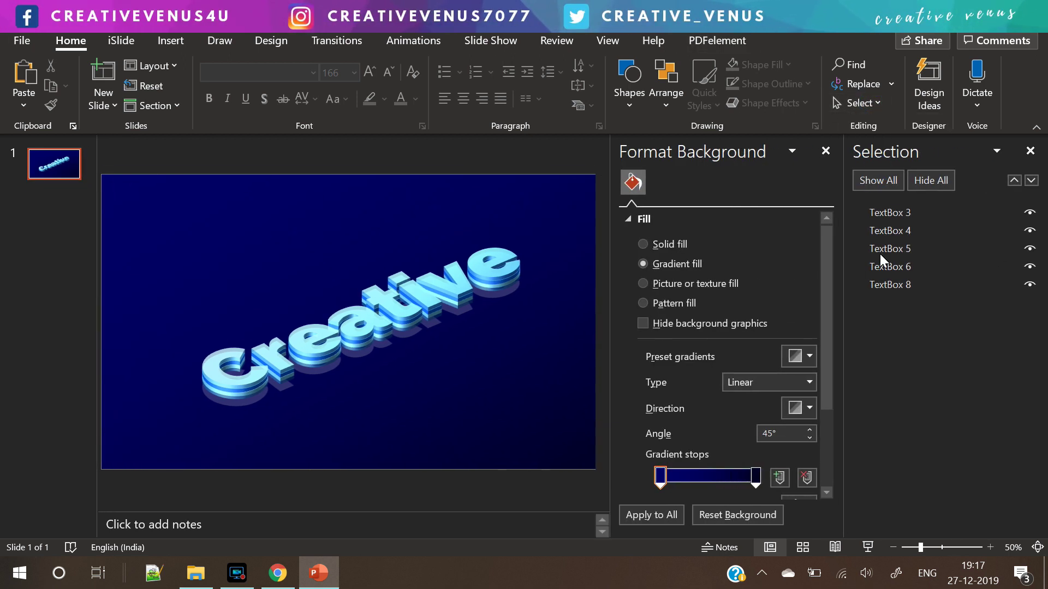
Step: Select TextBox 8, 6, 5, 4 and 3 in turn to identify each layer
click(915, 291)
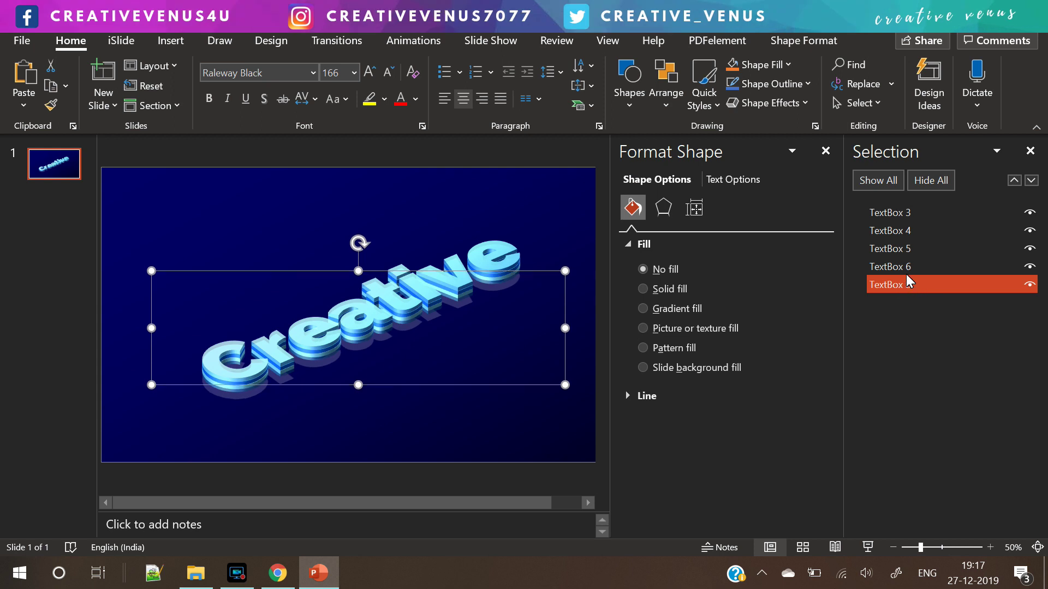
click(905, 269)
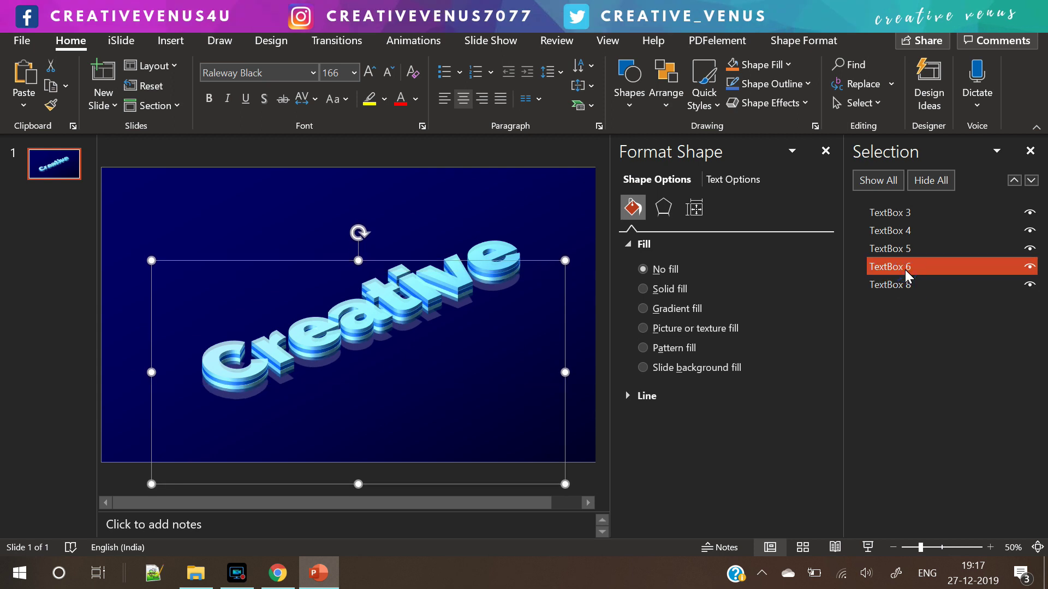
click(903, 249)
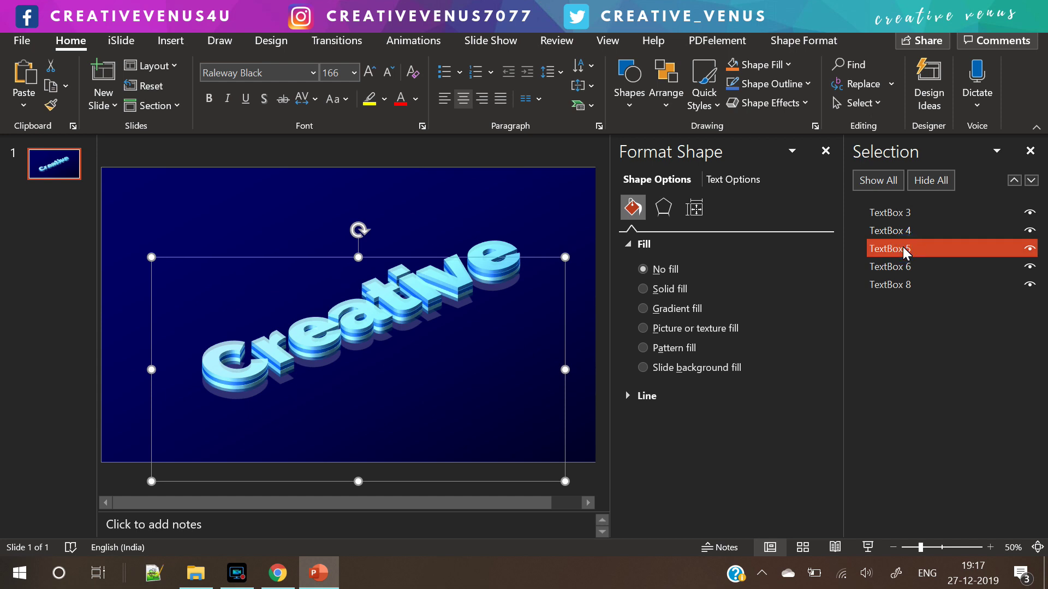
click(901, 232)
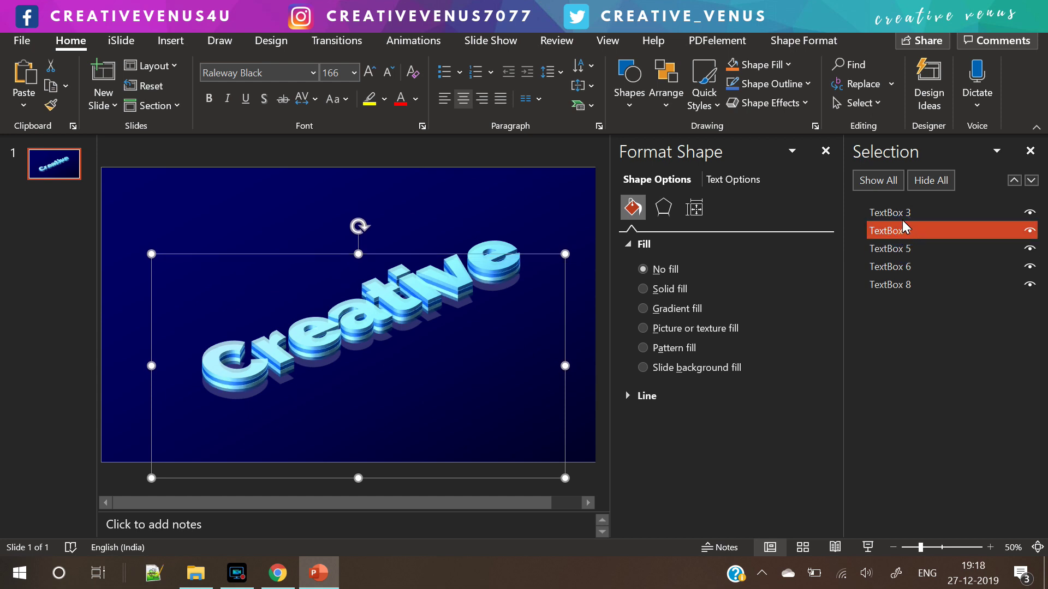
click(899, 213)
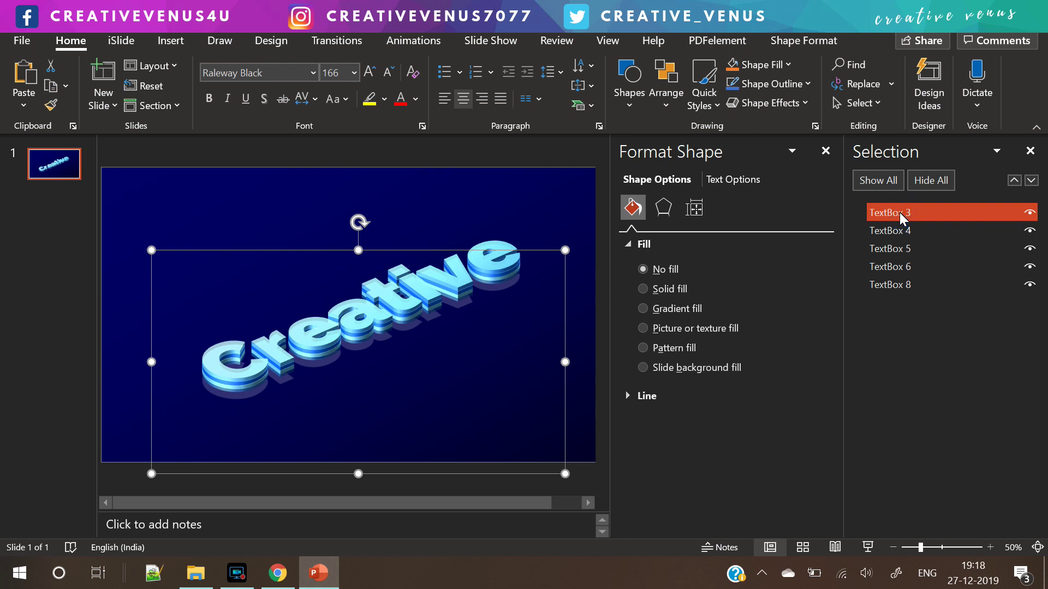
Step: Make TextBox 5's font colour Purple
click(898, 247)
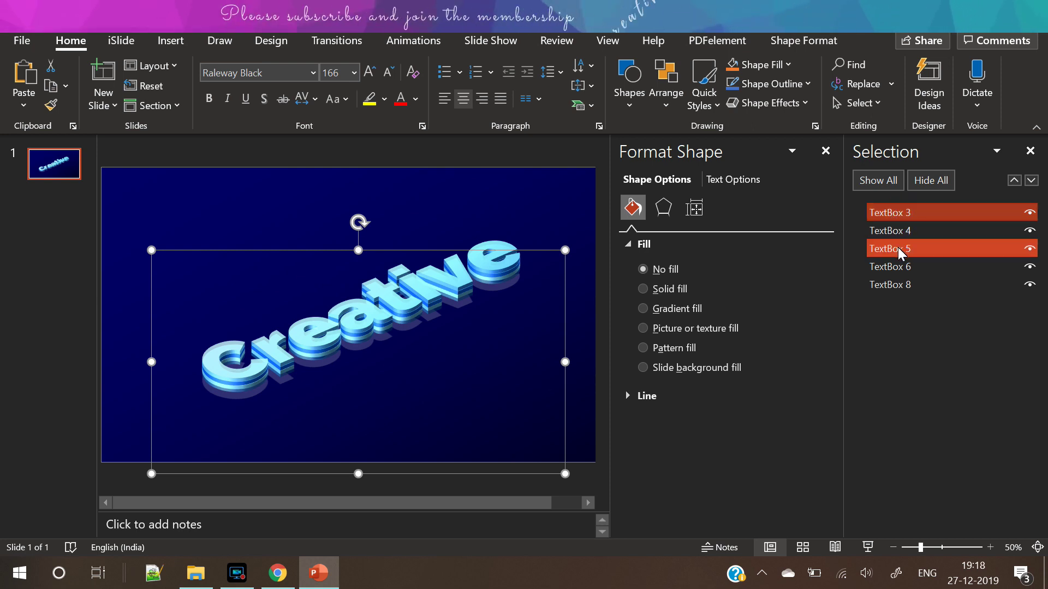
click(416, 99)
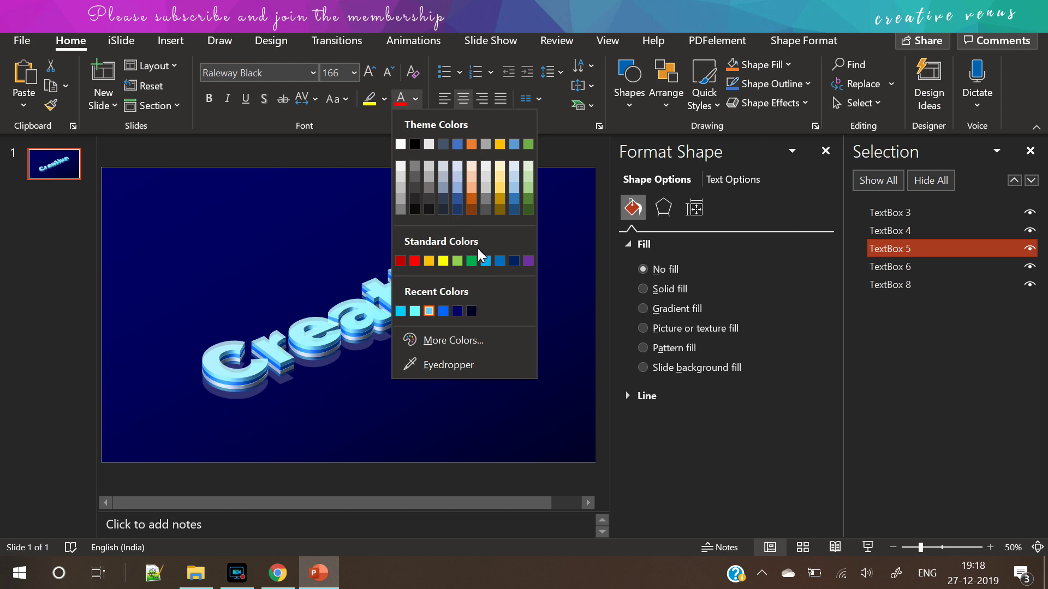
click(528, 261)
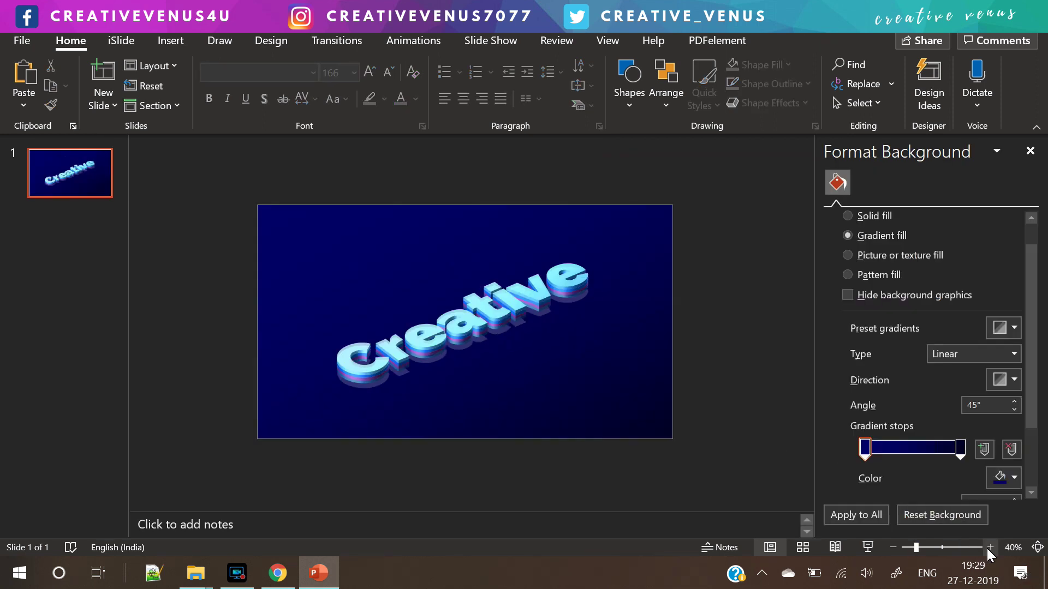
Step: Zoom the slide view to 60% and reopen the Selection Pane
click(990, 547)
click(990, 547)
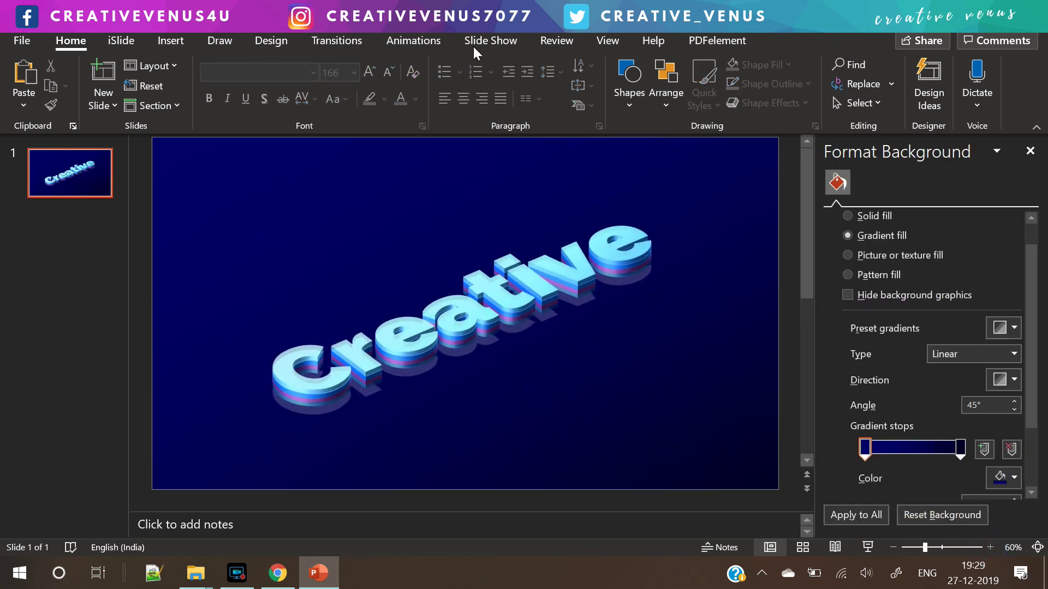
click(417, 39)
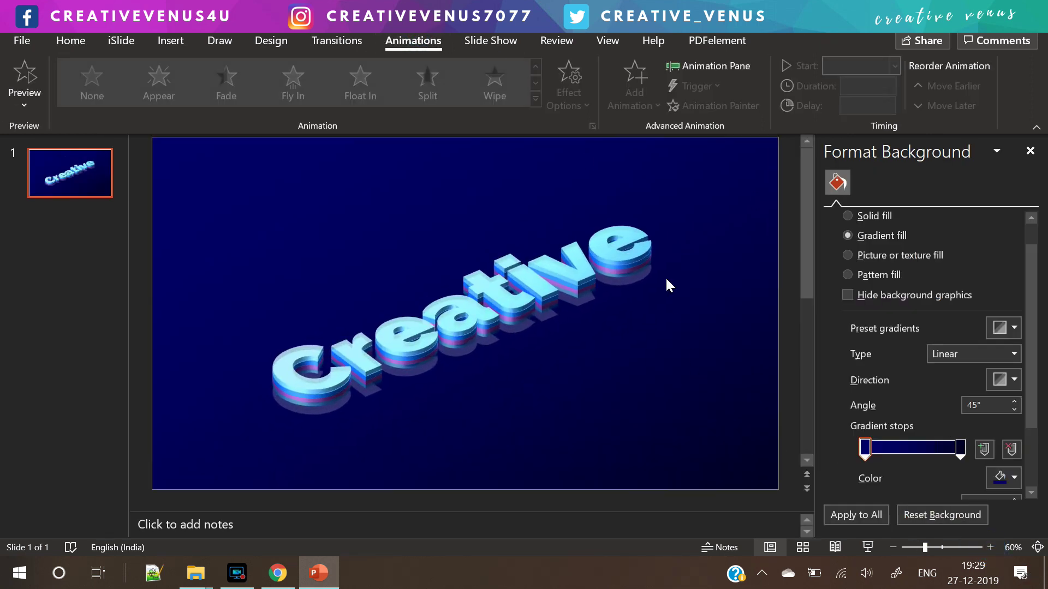
click(77, 48)
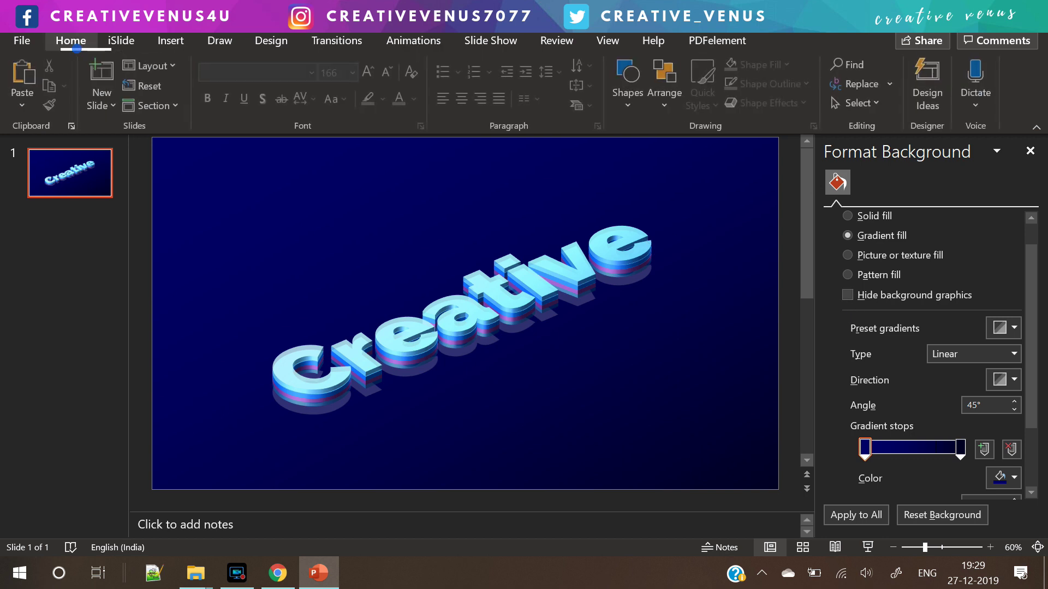
click(864, 108)
click(881, 169)
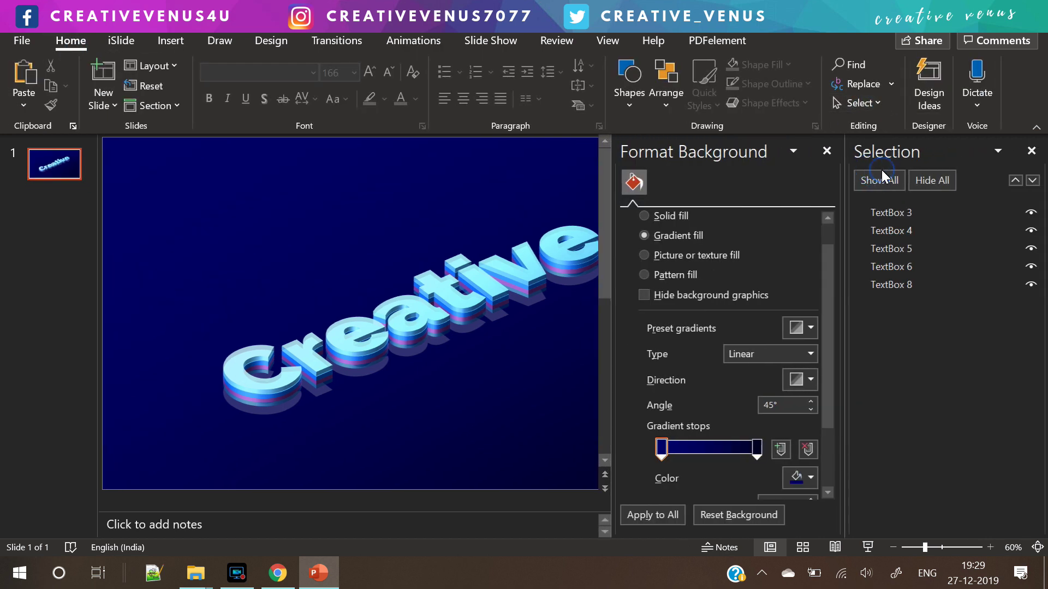
Step: Set the right stop of TextBox 3's gradient text fill to 50% transparency
click(914, 211)
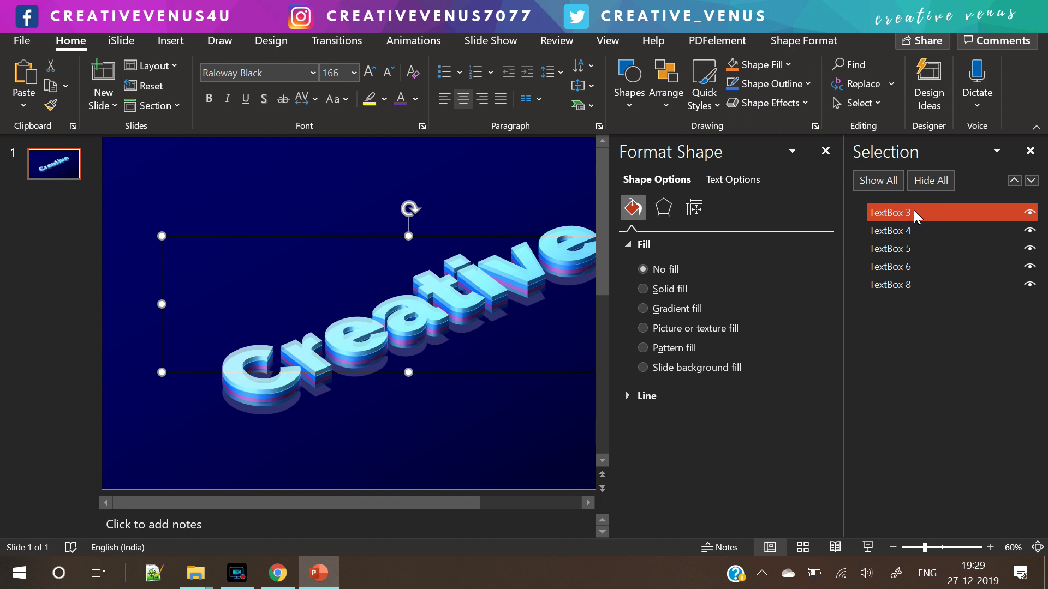
click(738, 178)
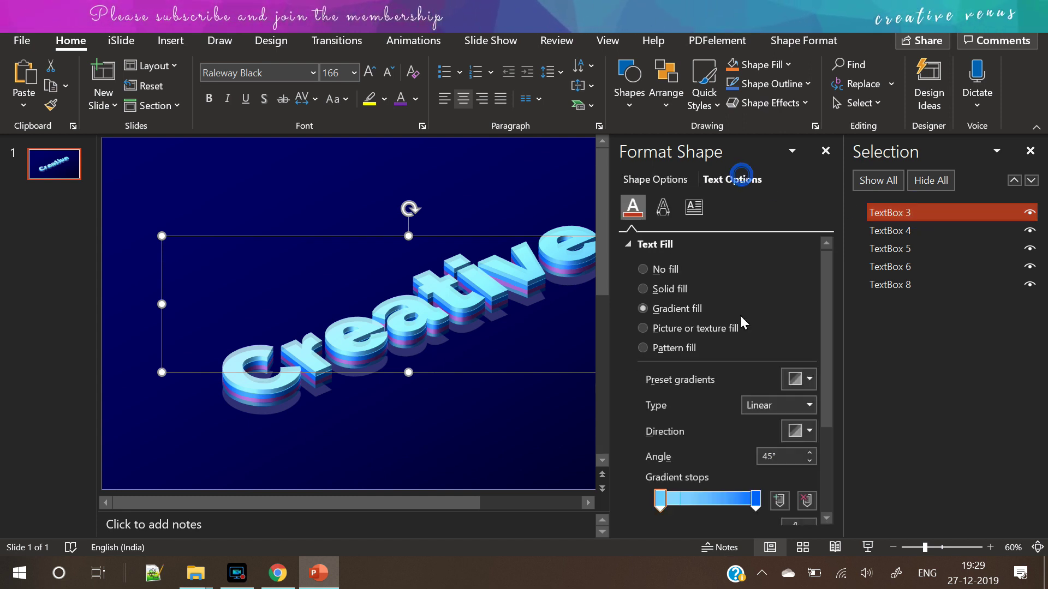
drag(824, 325, 823, 423)
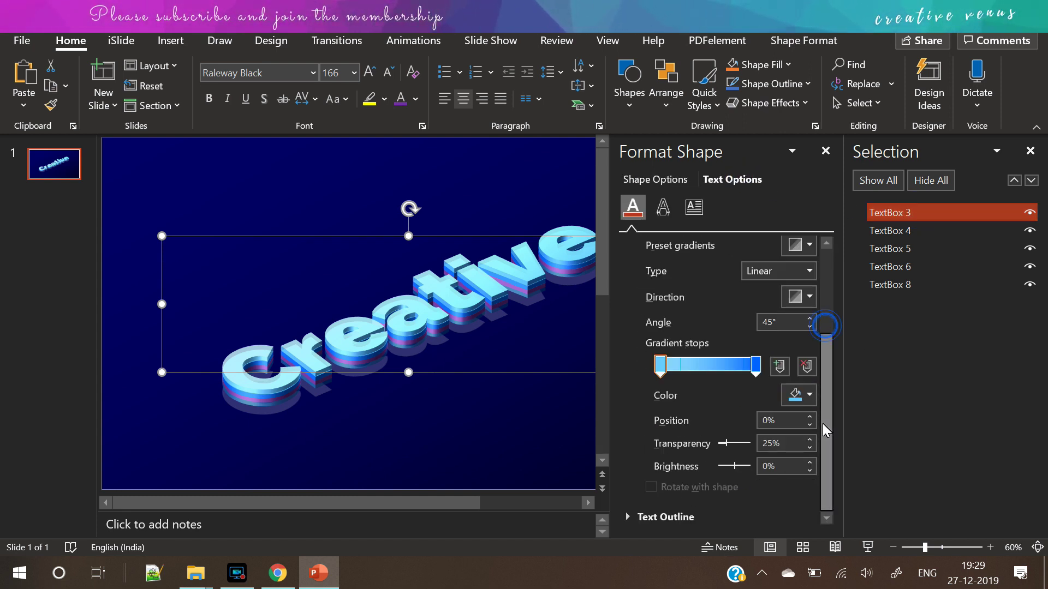
click(757, 374)
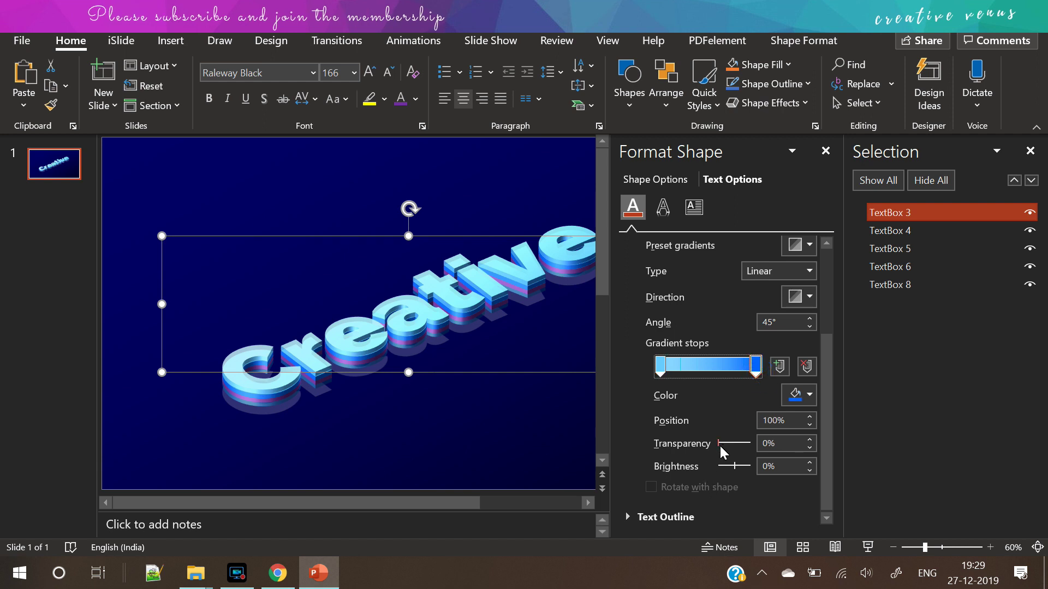
drag(721, 447, 733, 444)
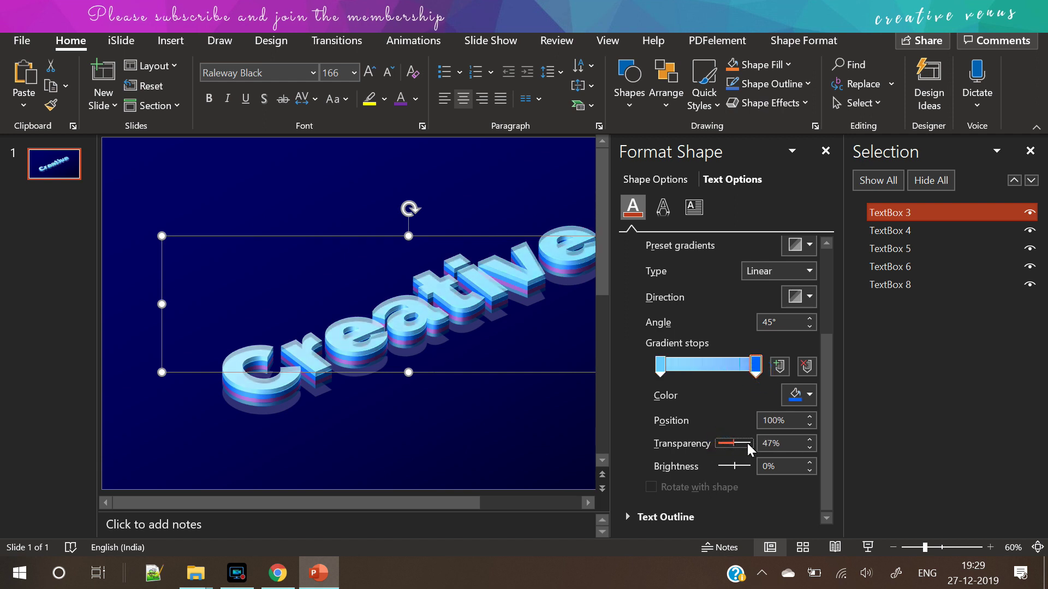
click(810, 440)
click(809, 440)
click(810, 440)
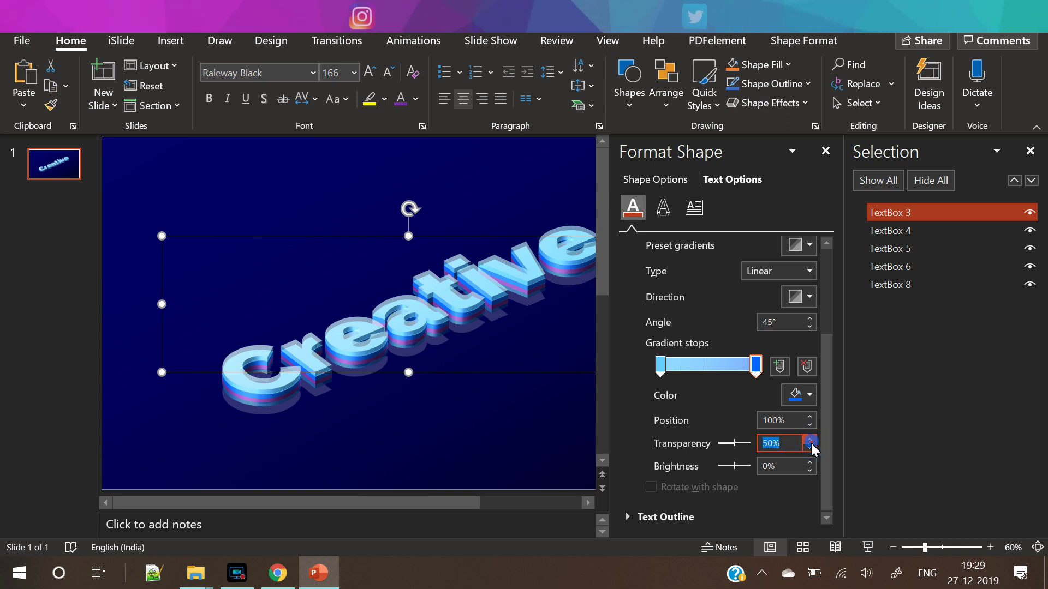
Step: Set the left gradient stop to 50% transparency as well
click(660, 367)
drag(725, 443, 729, 443)
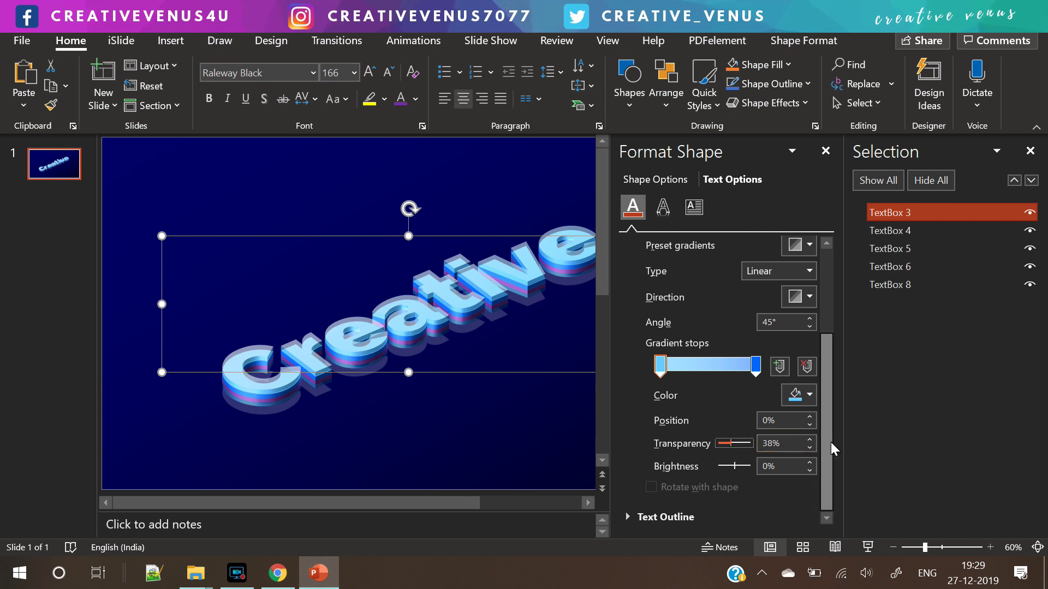
click(811, 442)
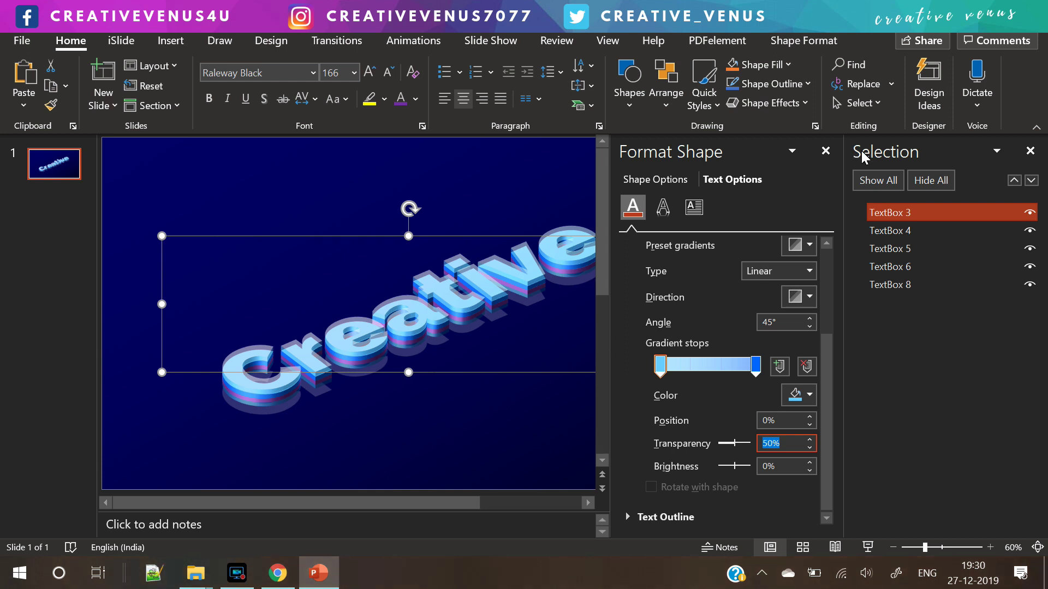
click(895, 231)
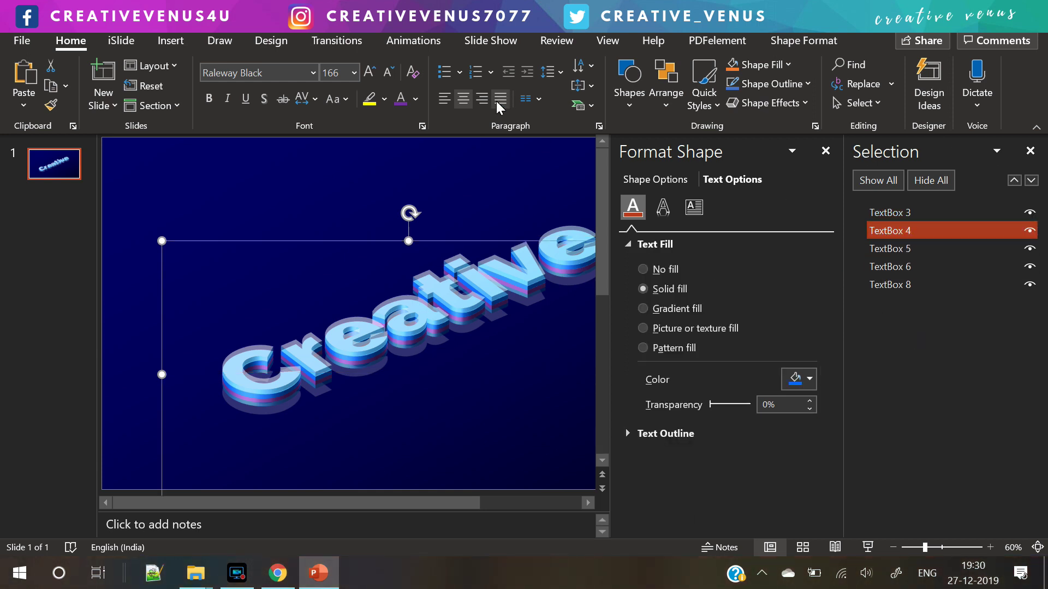
Step: Add a Font Color emphasis animation to TextBox 4
click(416, 40)
click(632, 105)
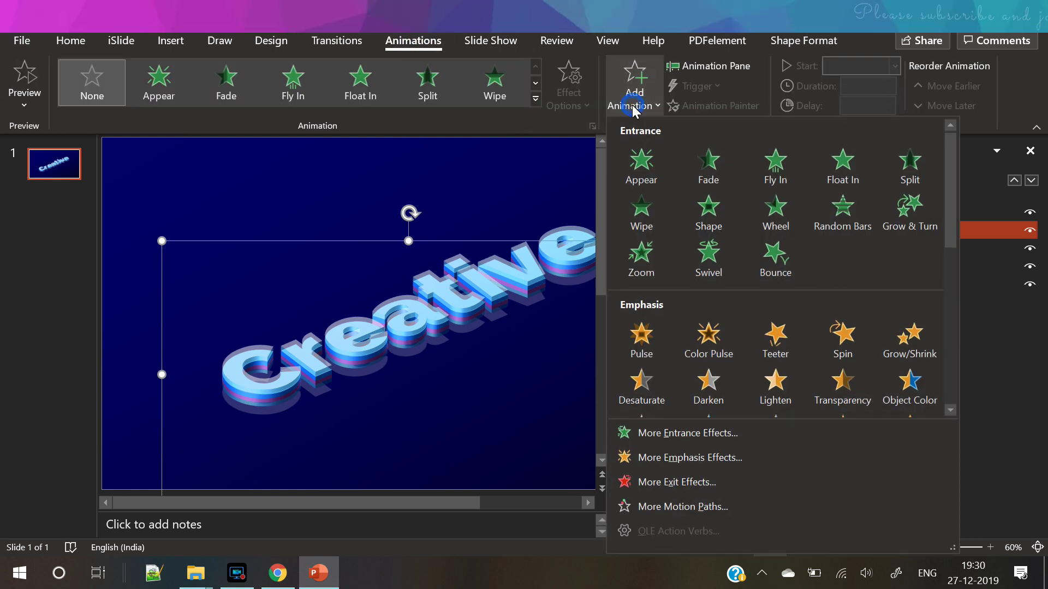
click(722, 453)
click(548, 156)
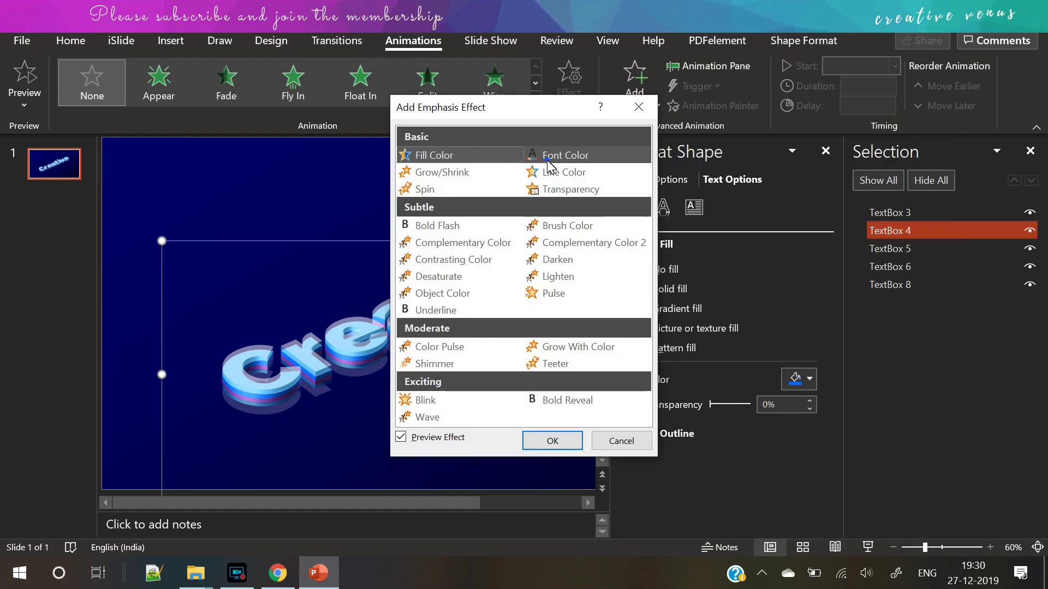
click(553, 440)
click(548, 438)
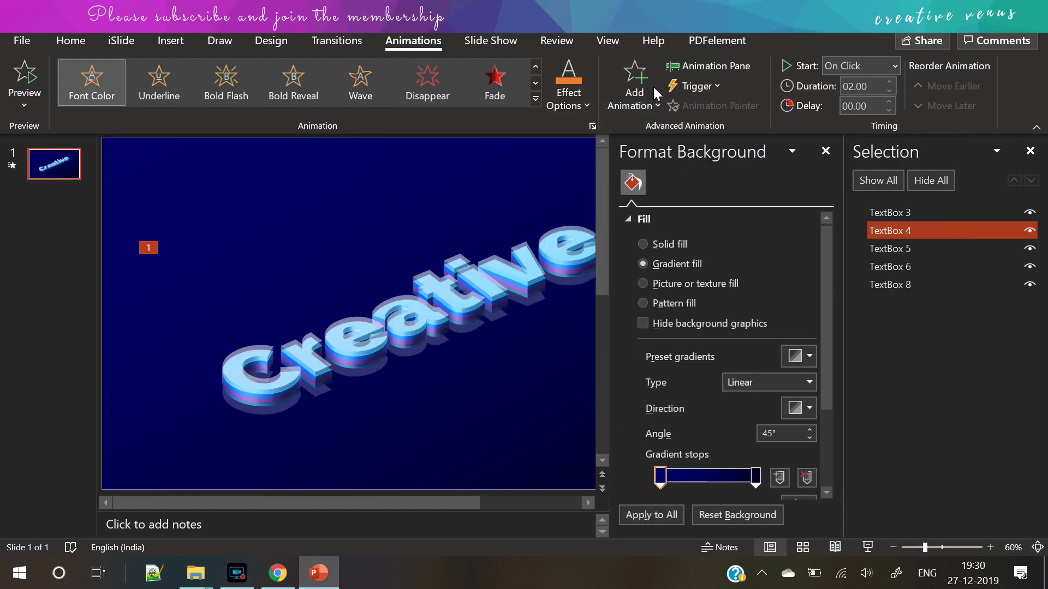
Step: Set the Font Color animation to start With Previous in the Animation Pane
click(710, 65)
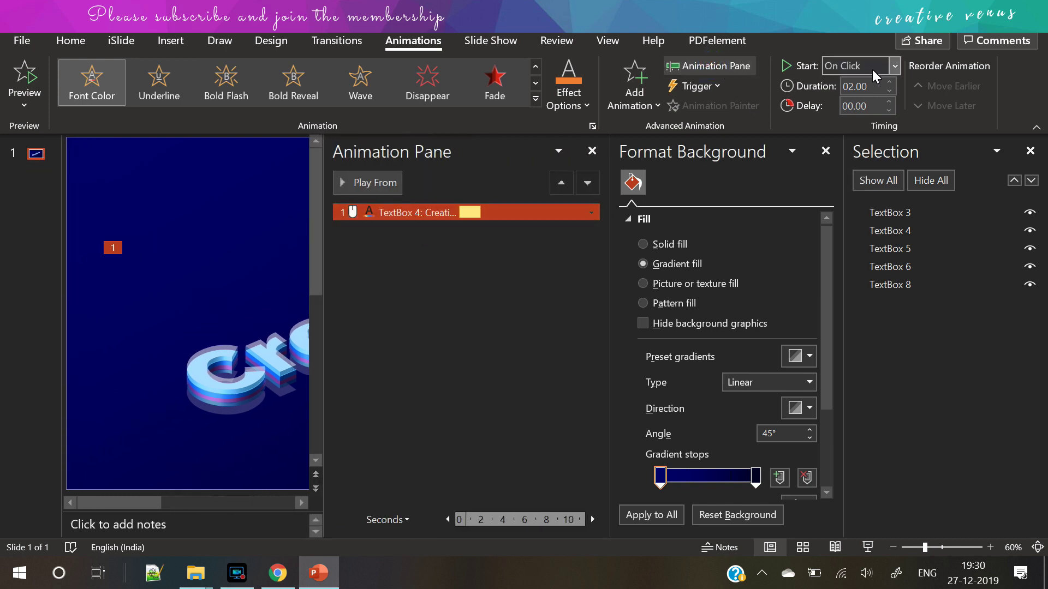
click(895, 68)
click(860, 107)
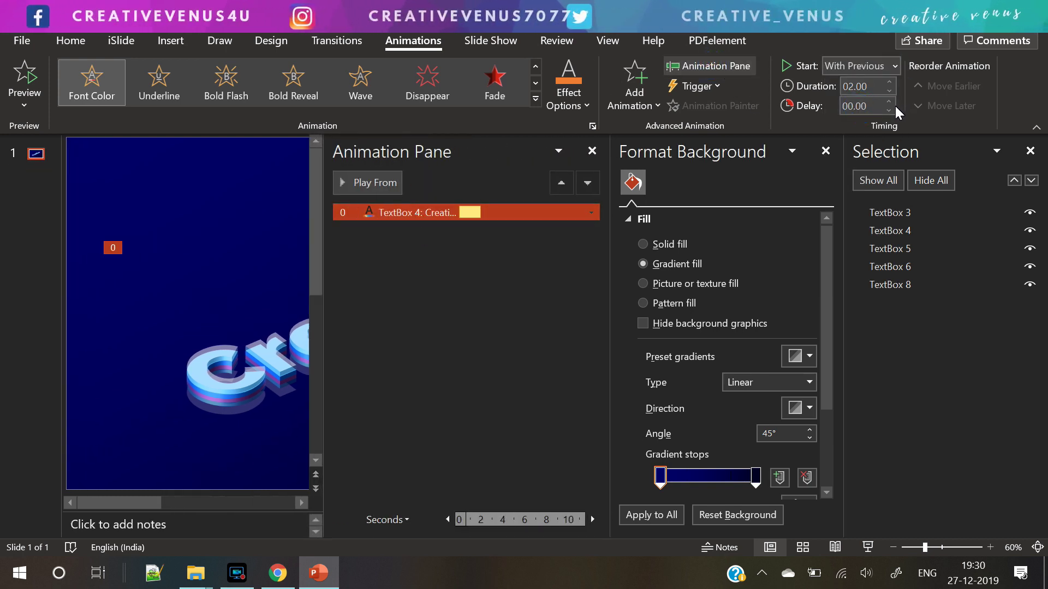
right_click(441, 211)
Step: Set the Font Color effect to rainbow style, auto-reverse, animating by letter at 15% delay
click(502, 292)
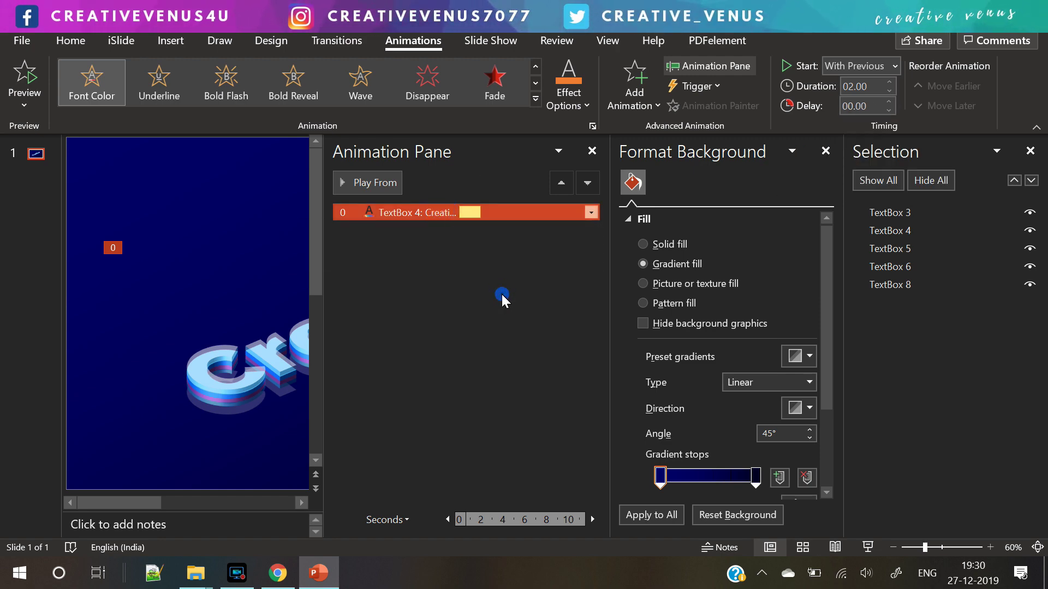
click(622, 177)
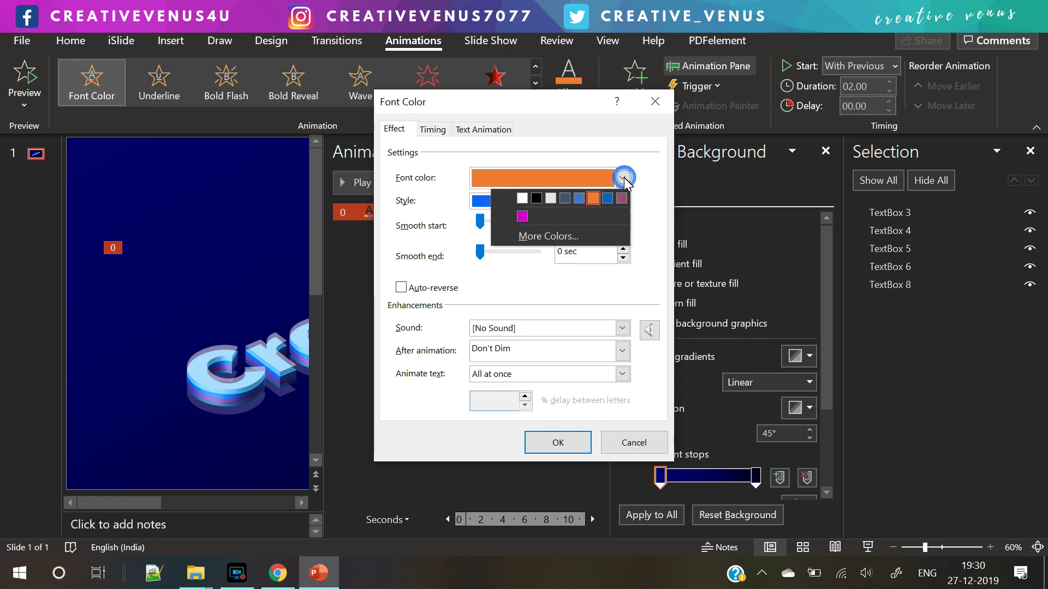
click(520, 218)
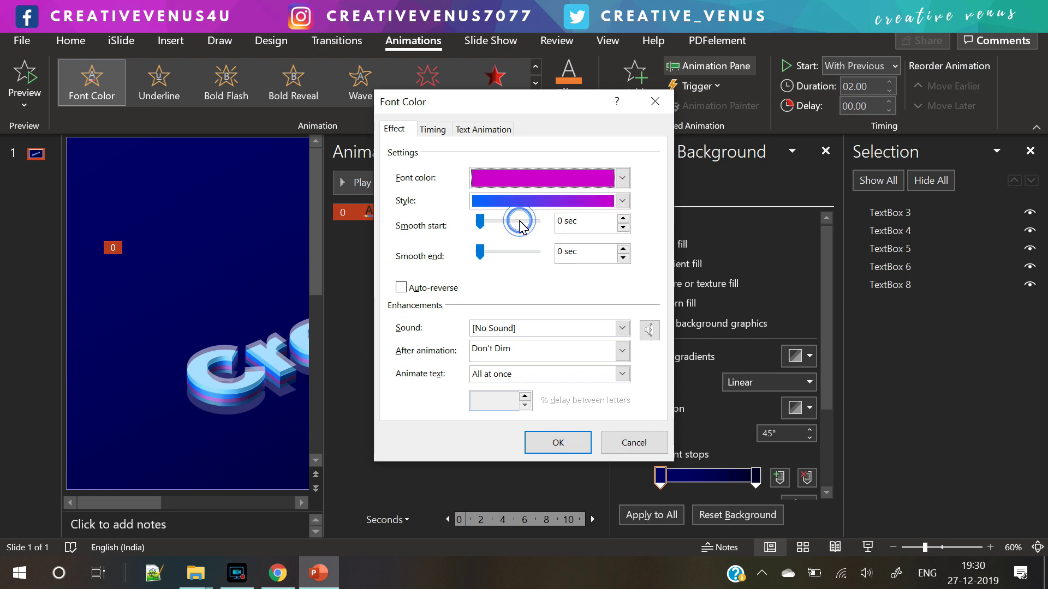
click(627, 200)
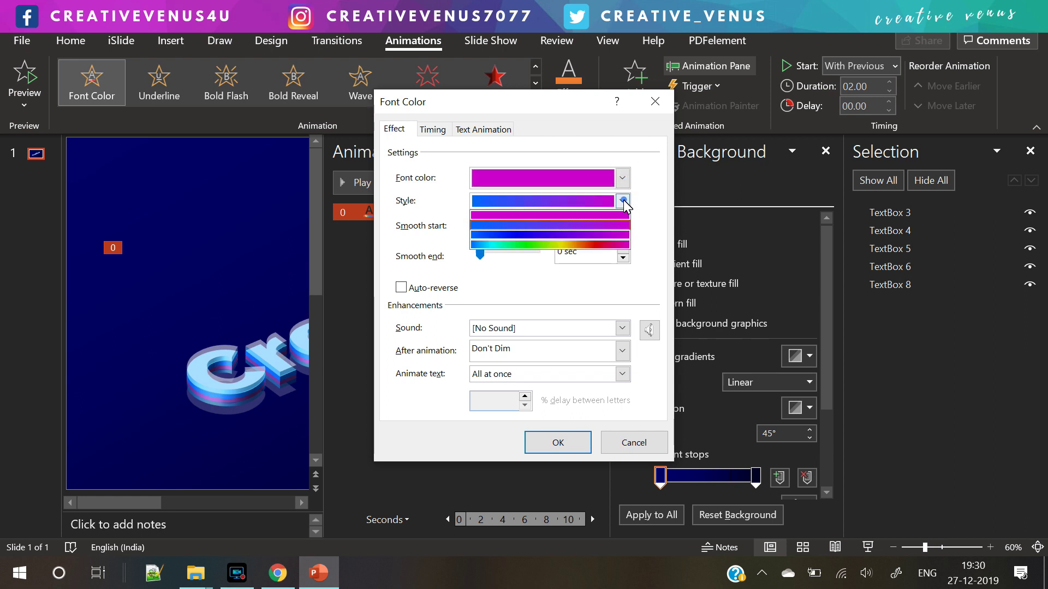
click(567, 245)
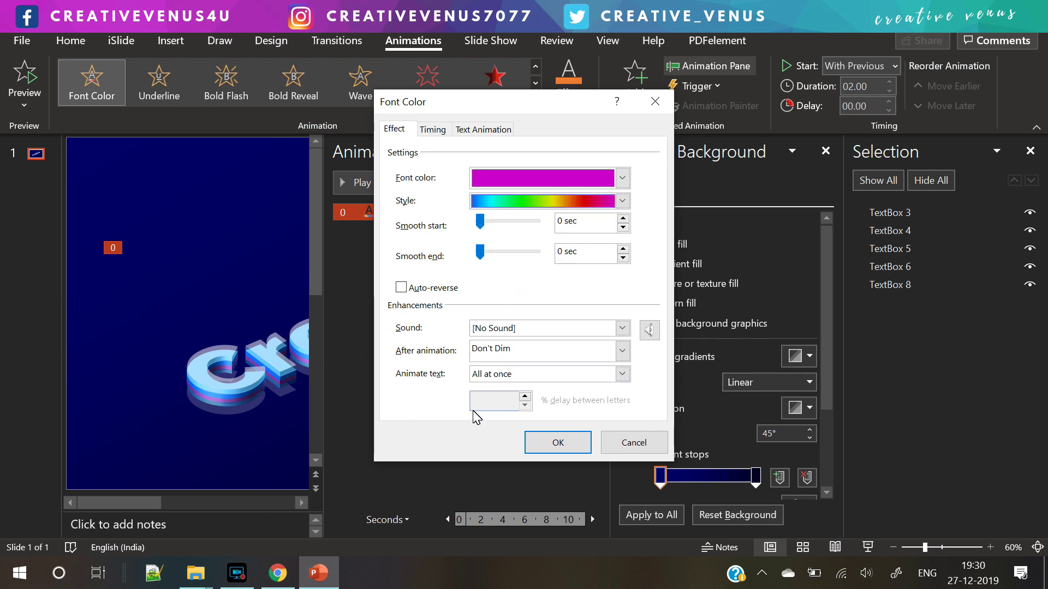
click(400, 288)
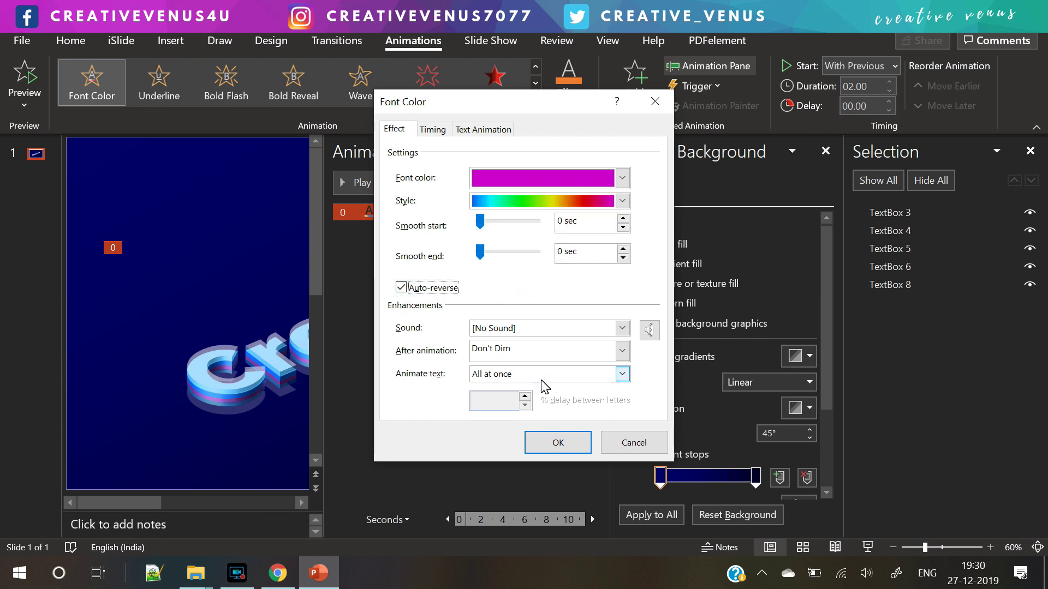
click(540, 376)
click(507, 413)
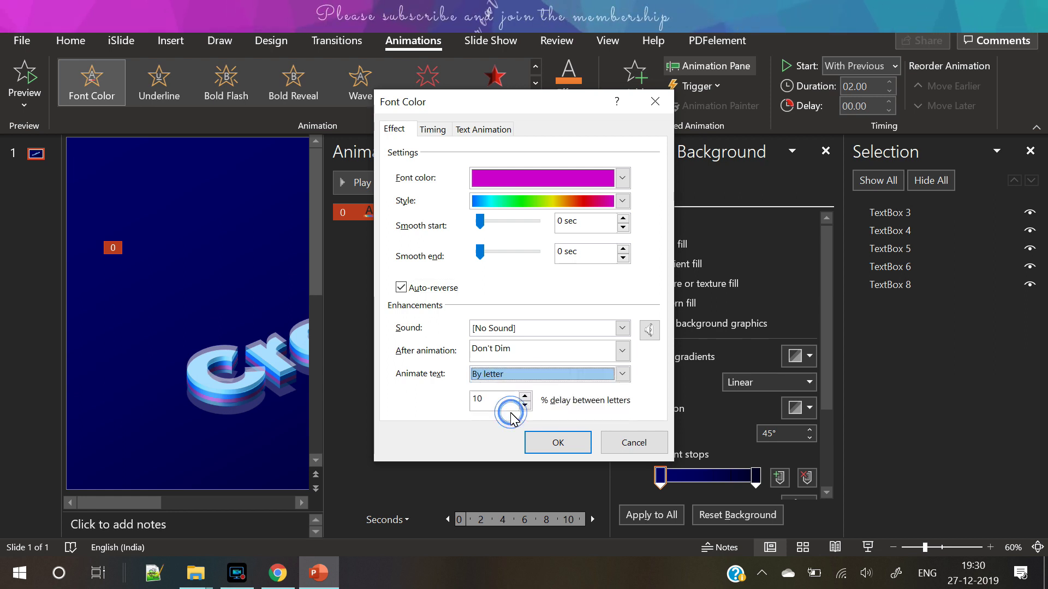
click(498, 400)
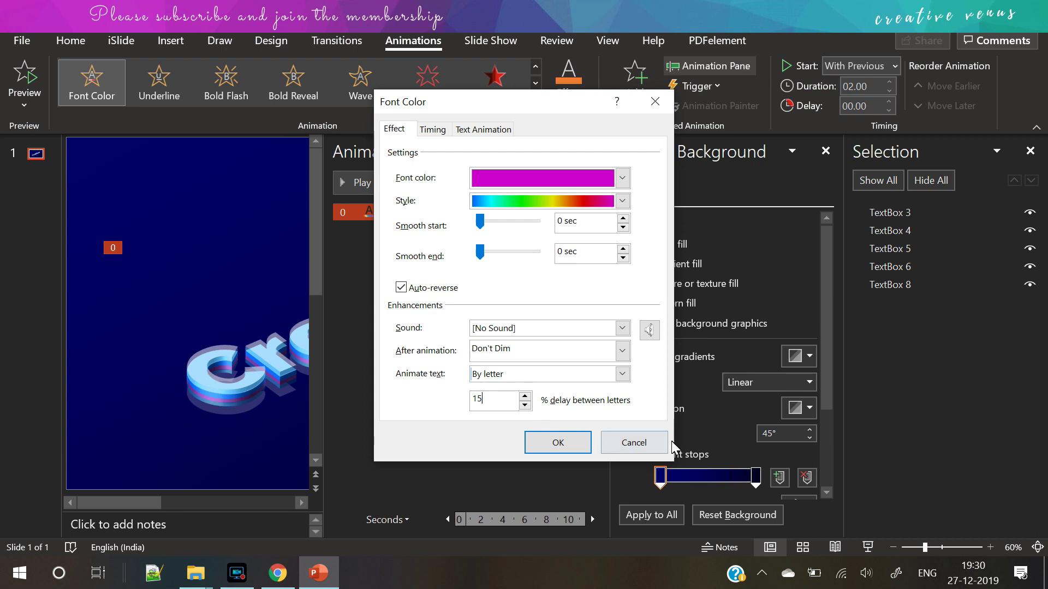
Step: Set the animation to repeat Until End of Slide and confirm the settings
click(435, 130)
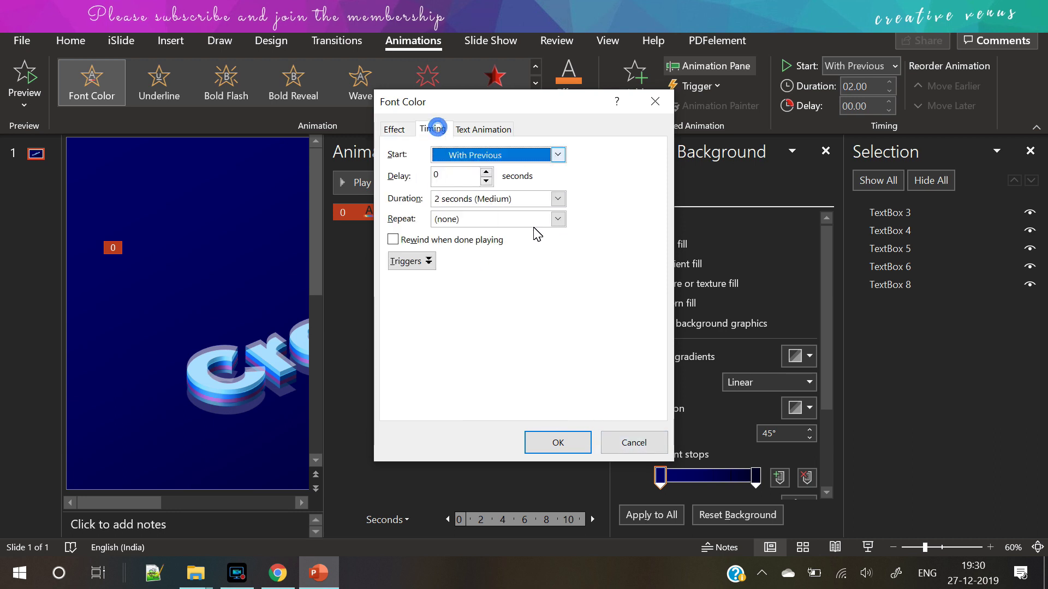
click(557, 219)
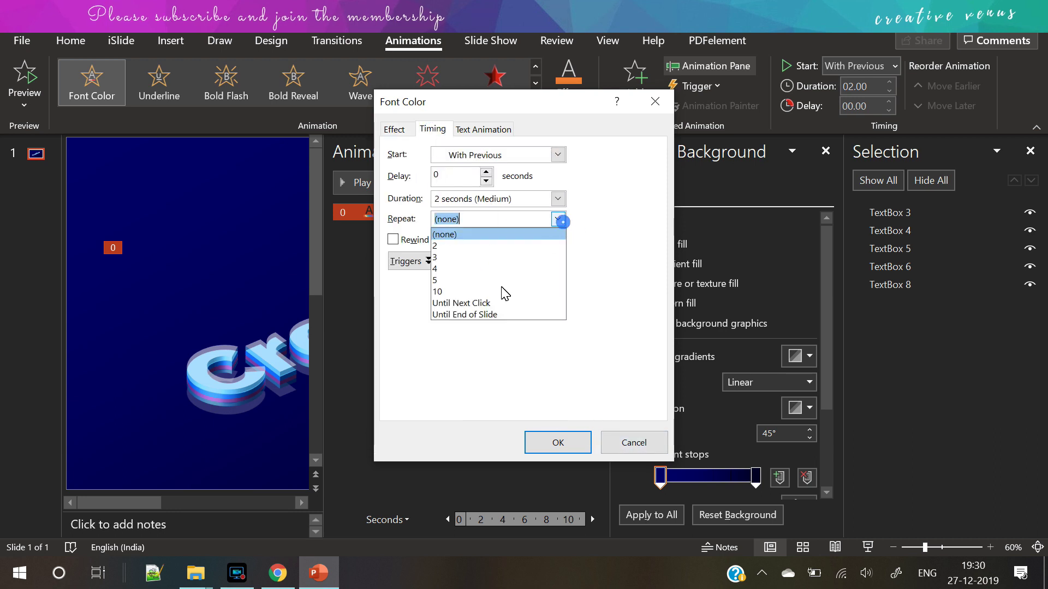
click(488, 321)
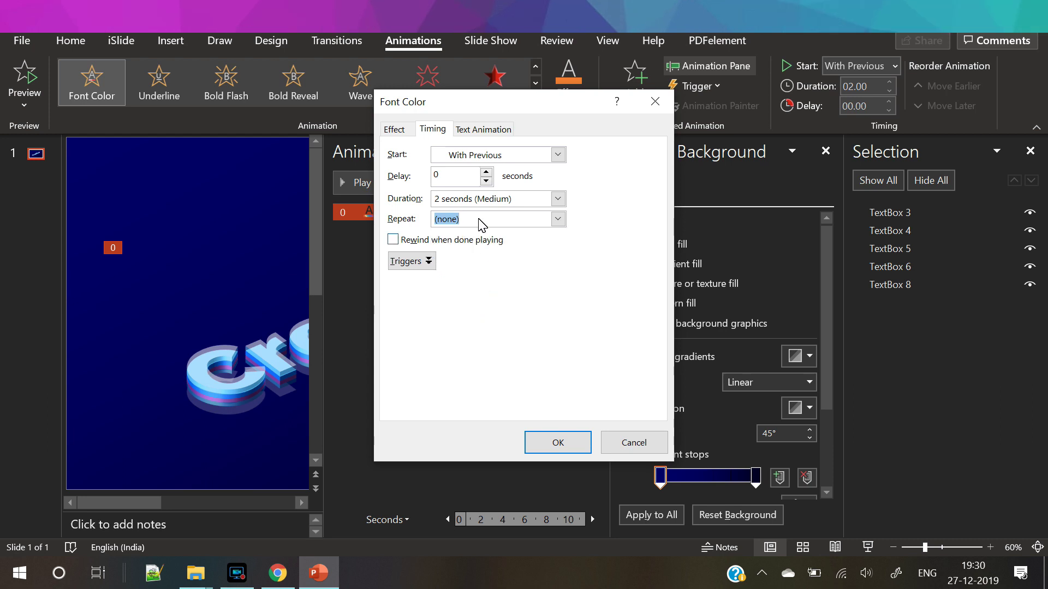
click(557, 218)
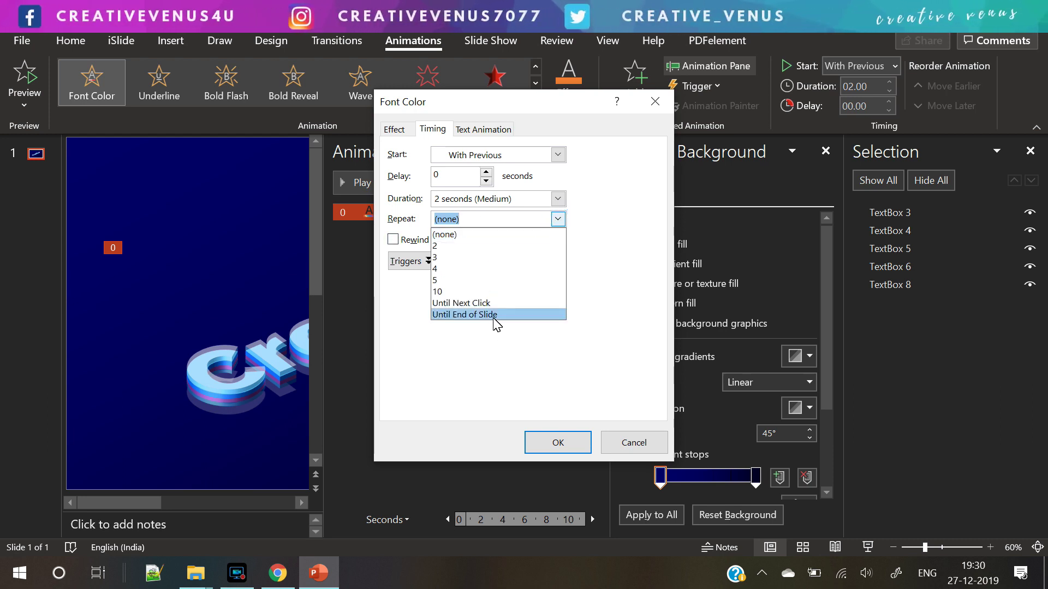
click(491, 315)
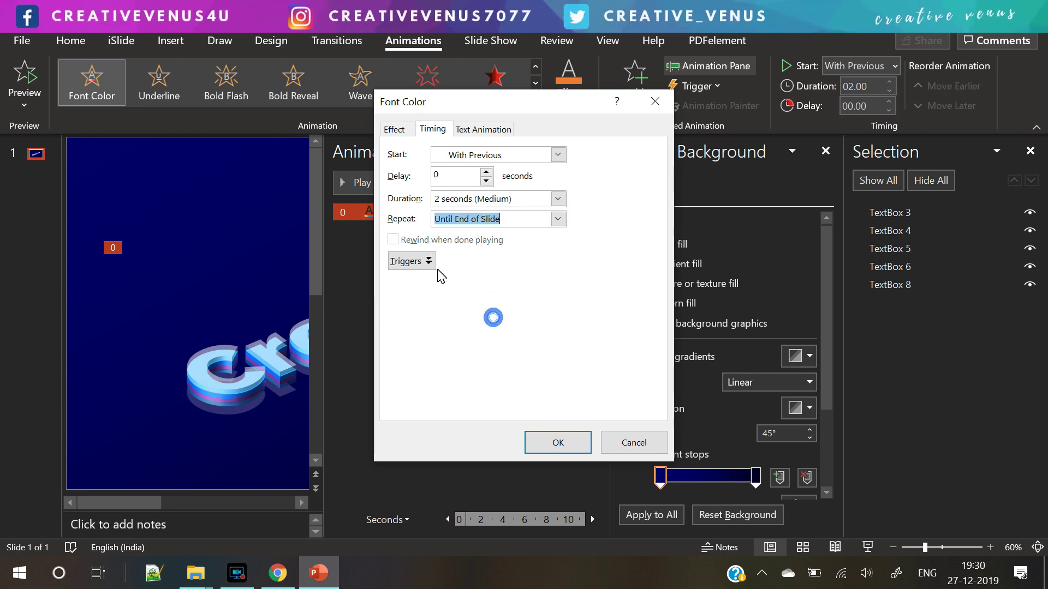
click(391, 129)
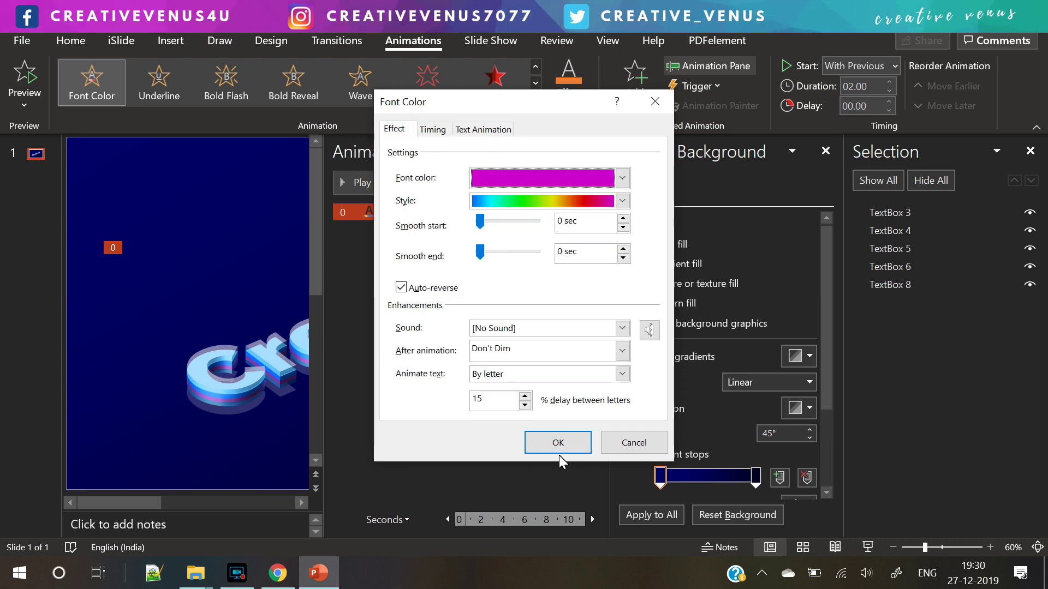
click(558, 442)
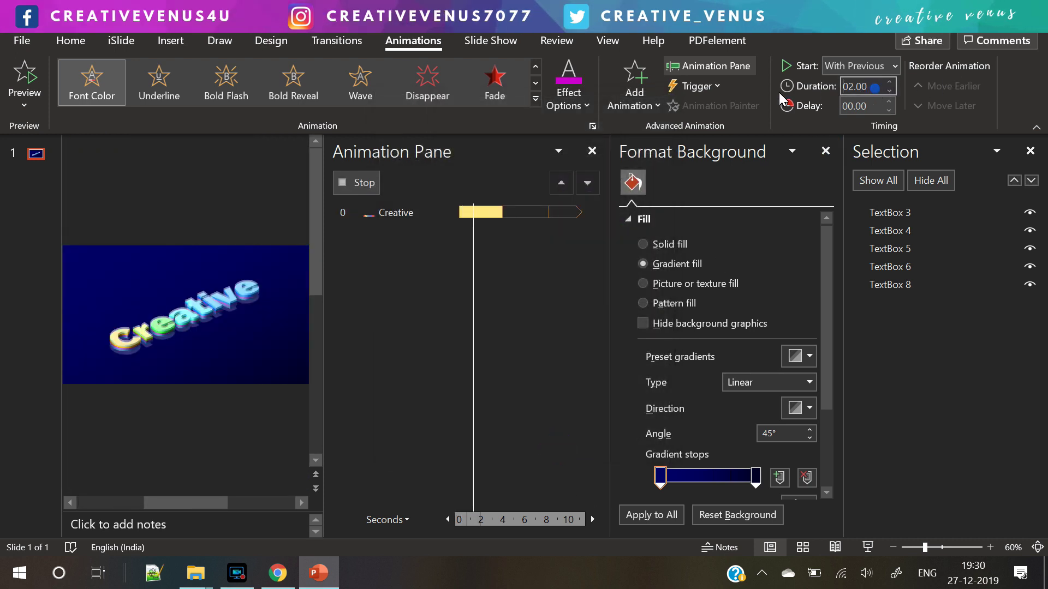
Step: Cut the Font Color animation's duration to 00.08 and close the Format Background and Animation panes
click(889, 90)
click(888, 91)
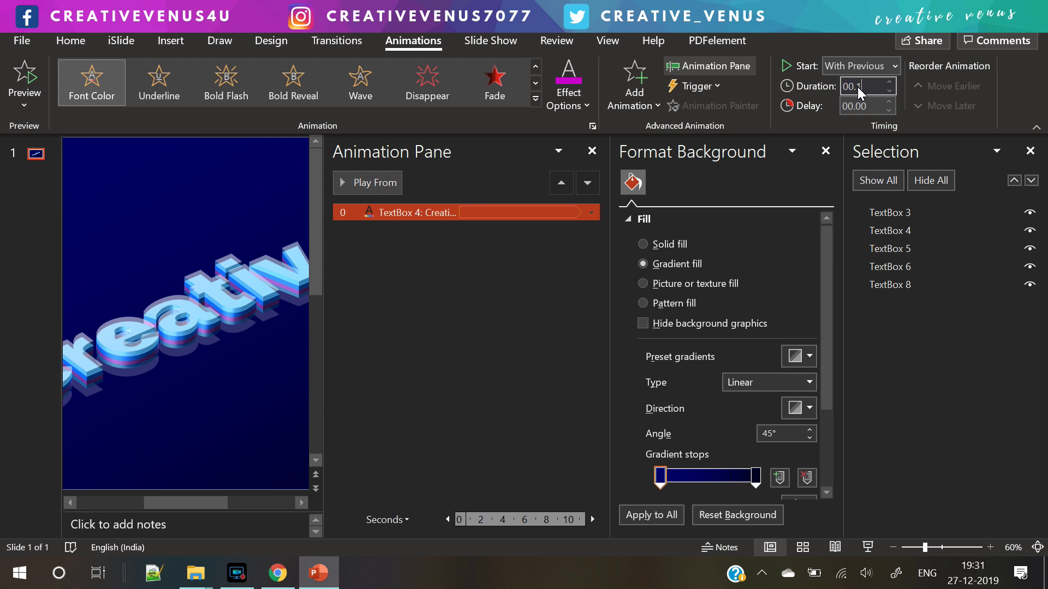
text(8)
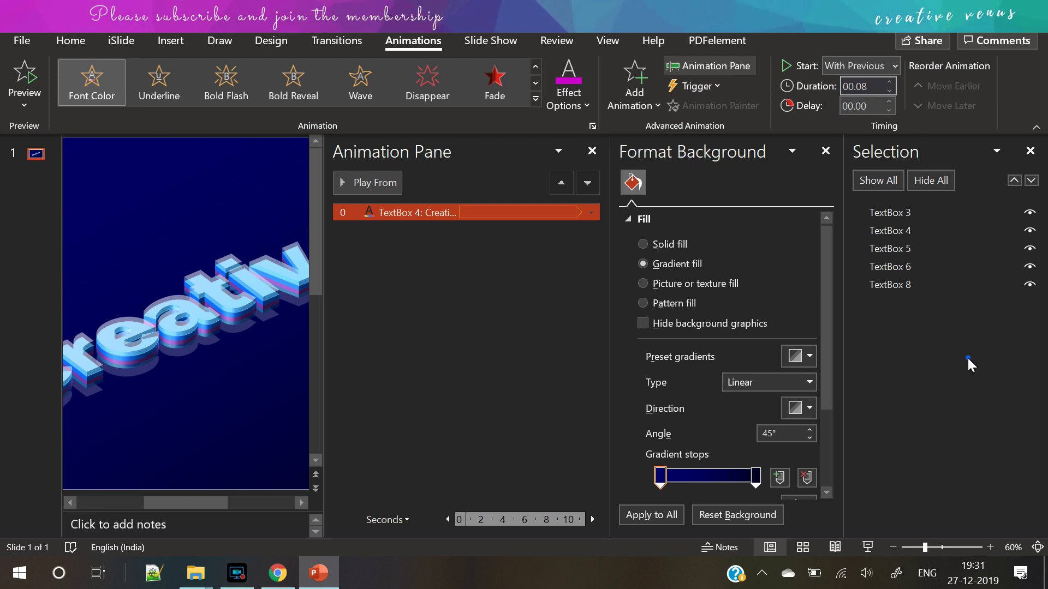
click(967, 356)
click(827, 152)
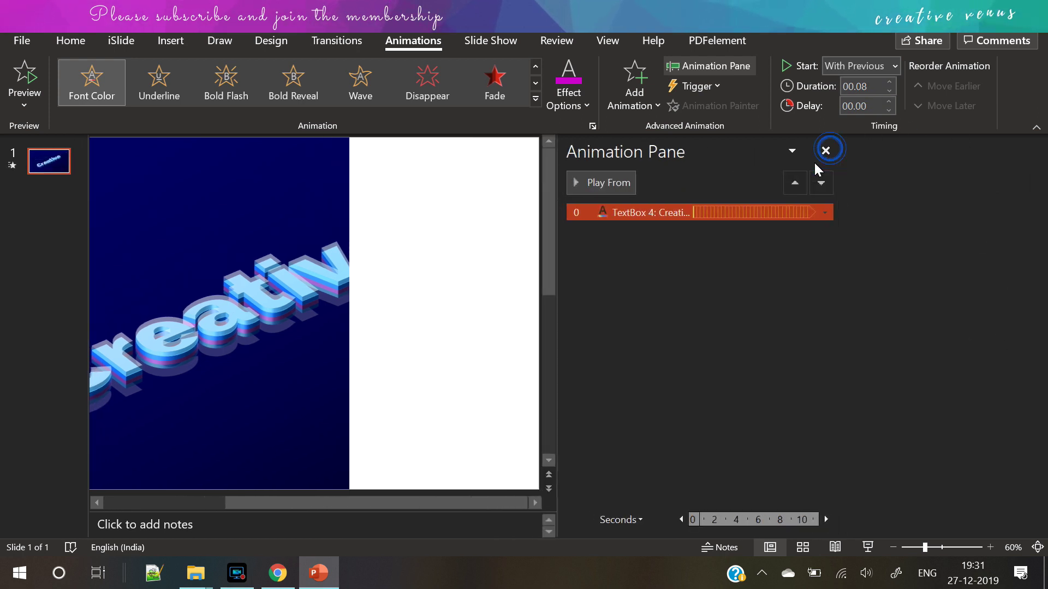
click(825, 153)
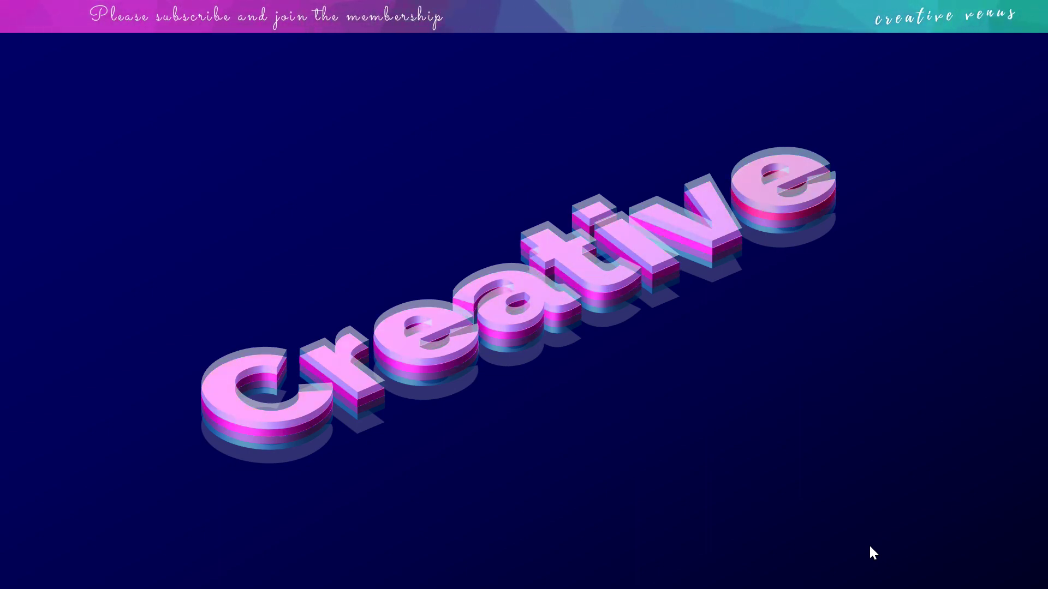
key(Escape)
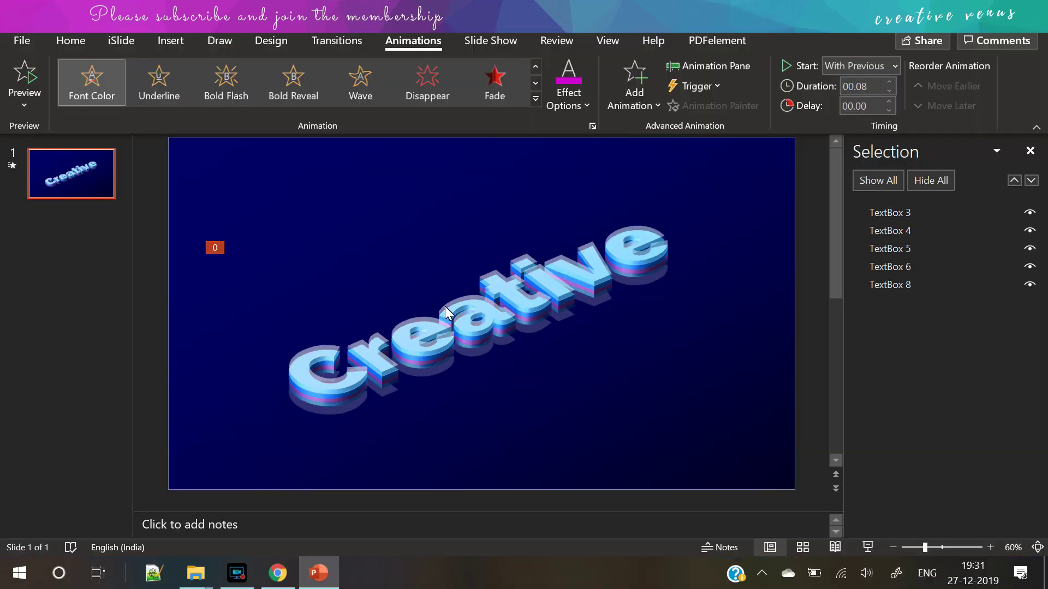
Step: Select the back TextBox 8 Creative layer and open its full Format Shape settings
click(333, 416)
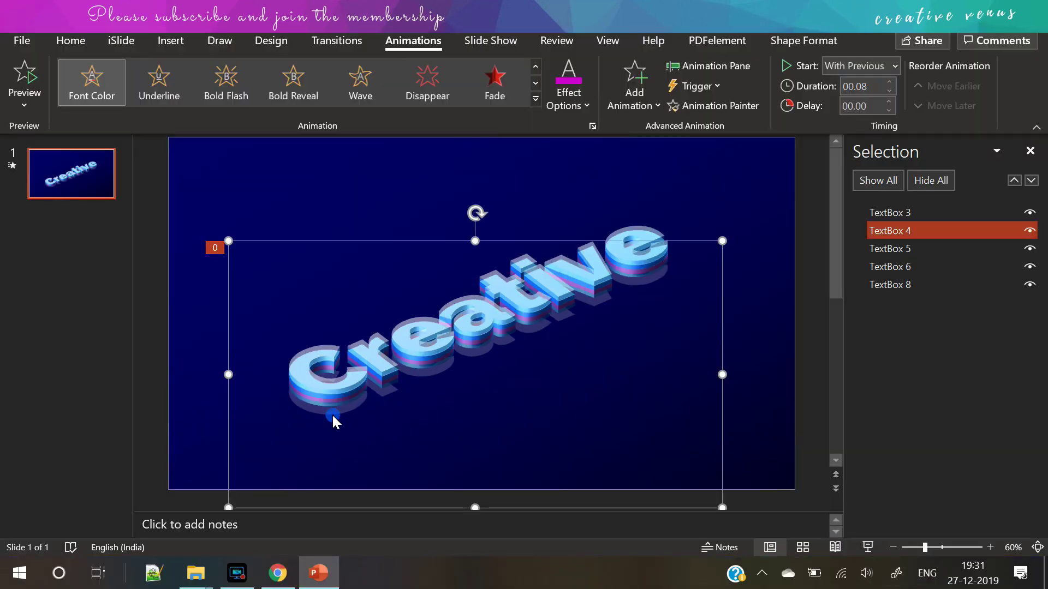
click(881, 286)
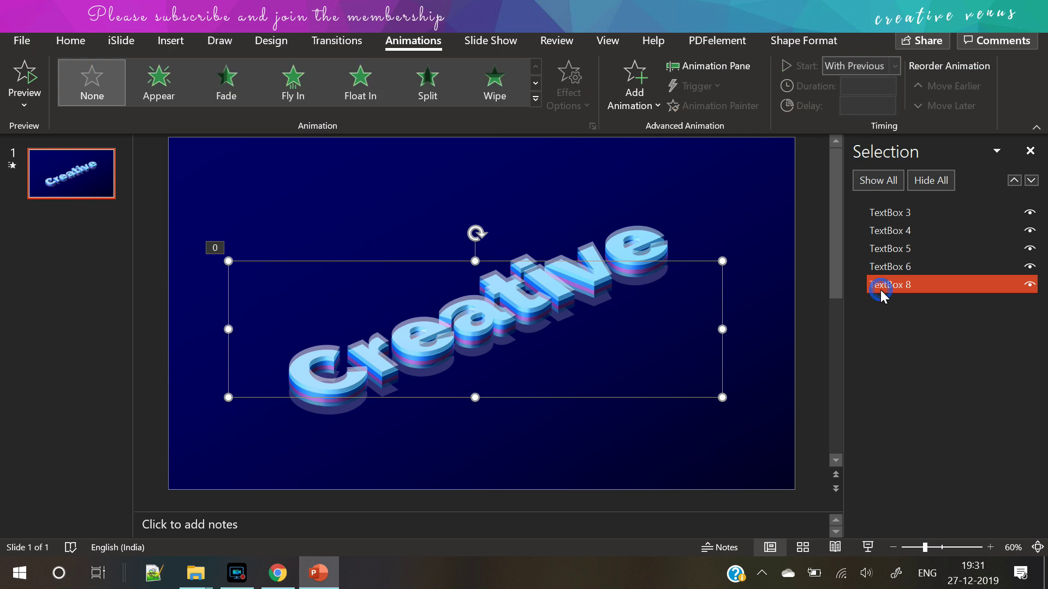
click(780, 41)
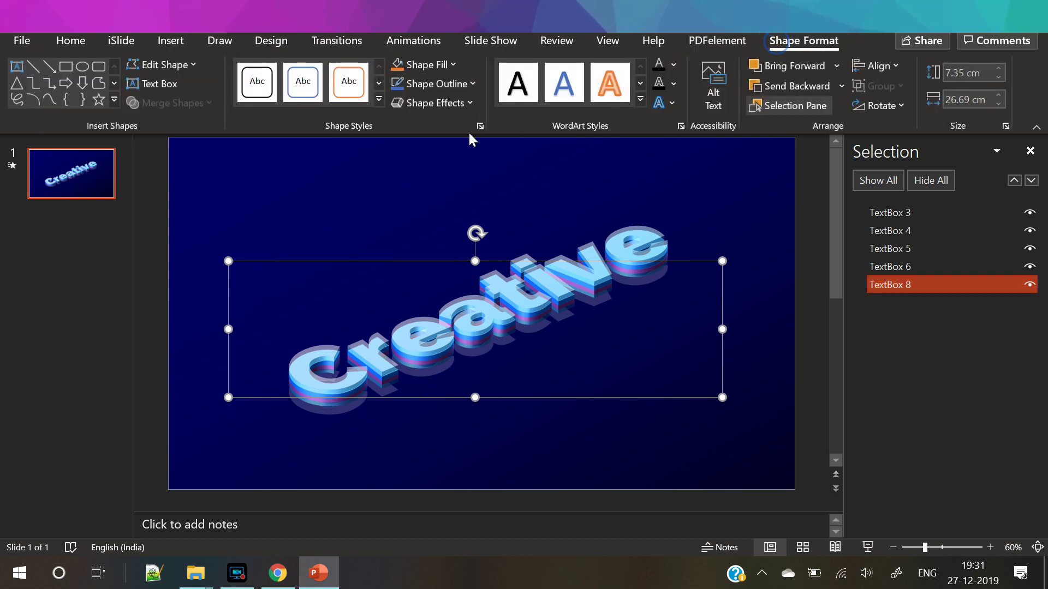
click(480, 127)
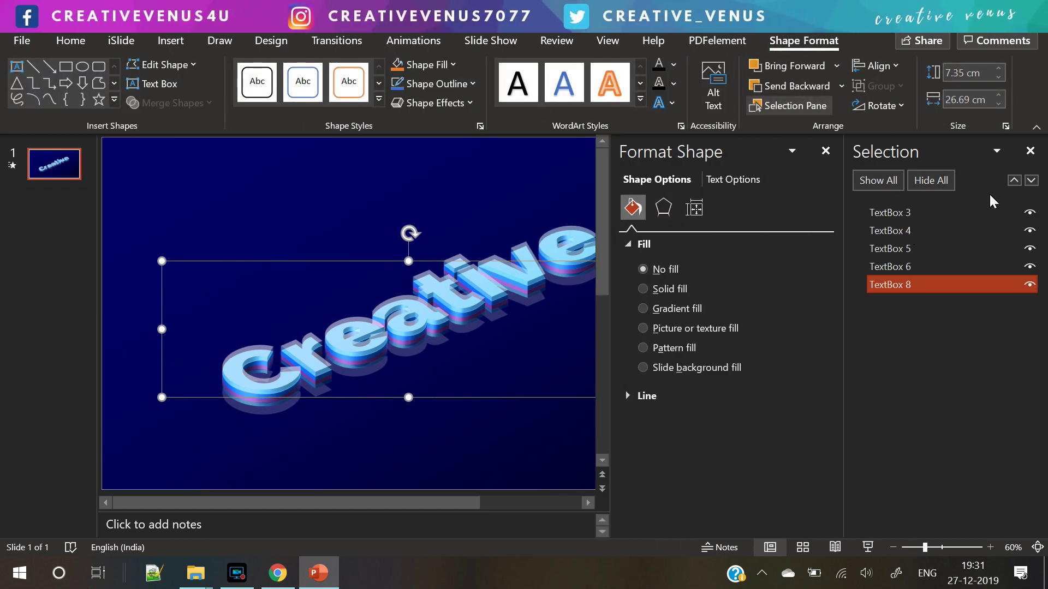
Step: Give the TextBox 8 text a purple glow of 16 pt at 72% transparency
click(723, 184)
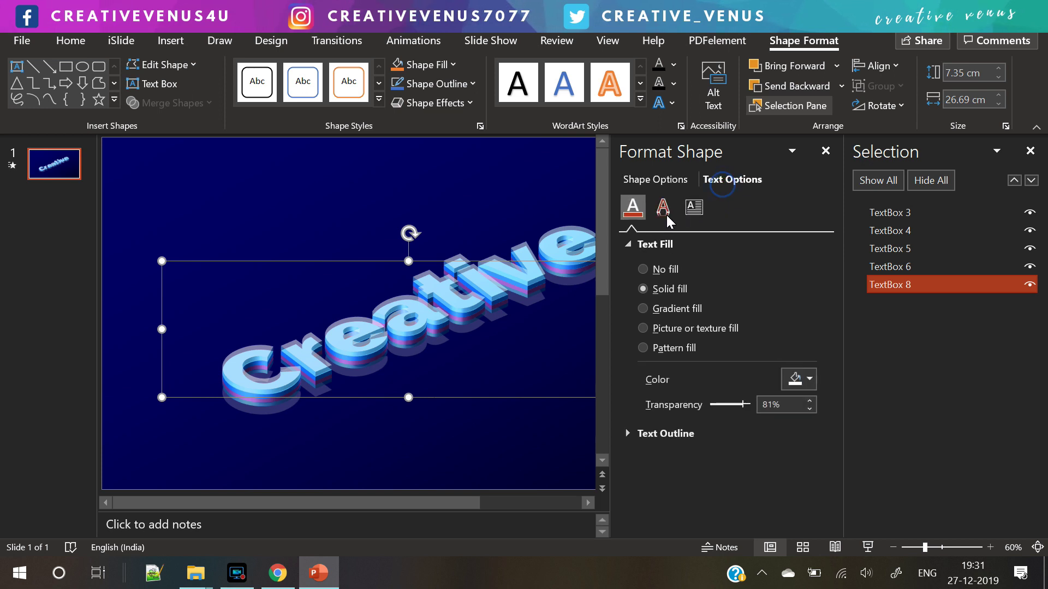
click(663, 208)
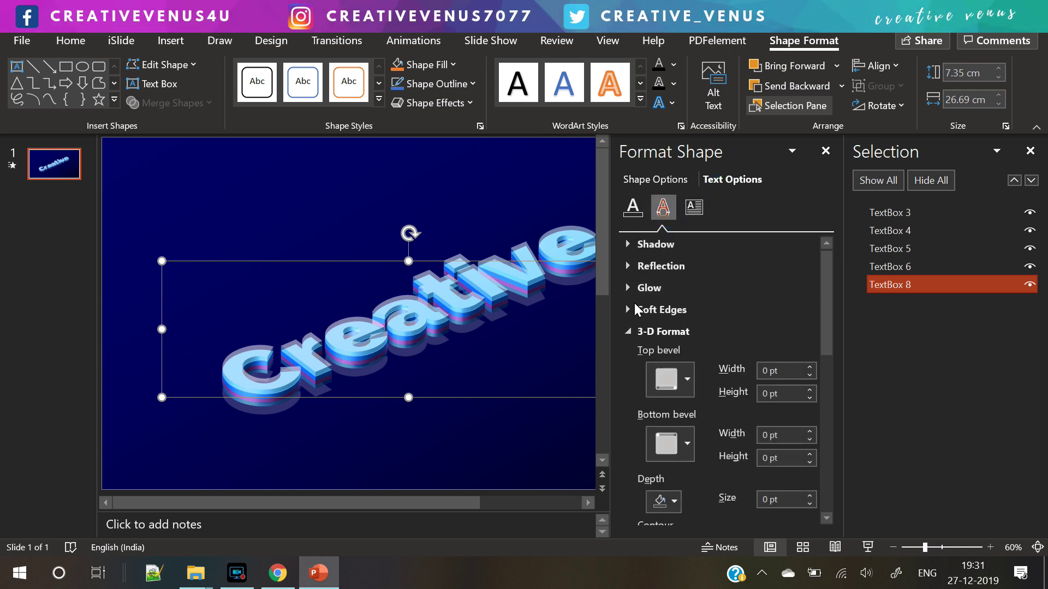
click(628, 289)
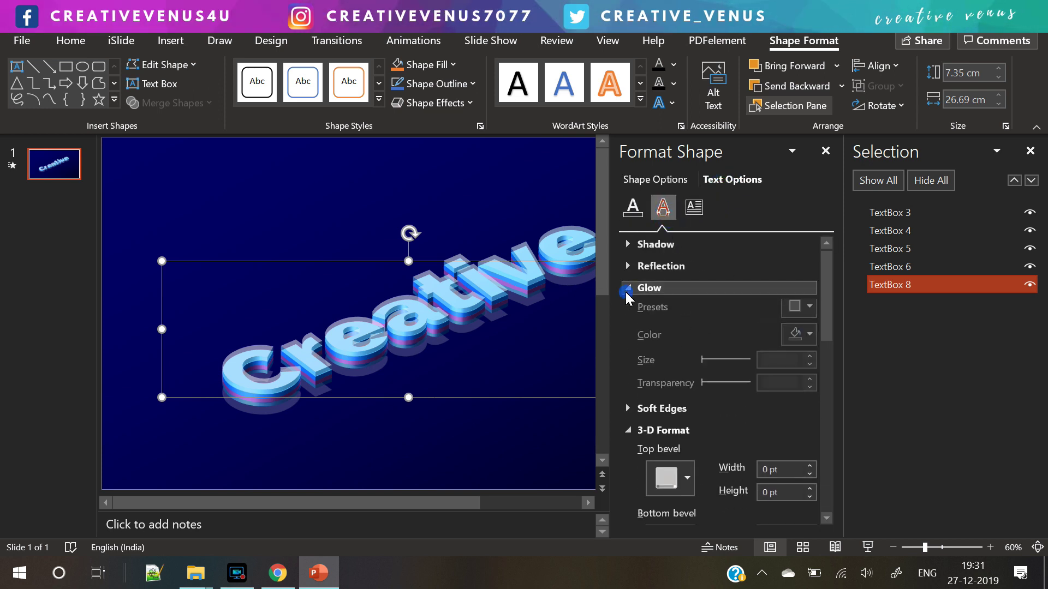
click(809, 311)
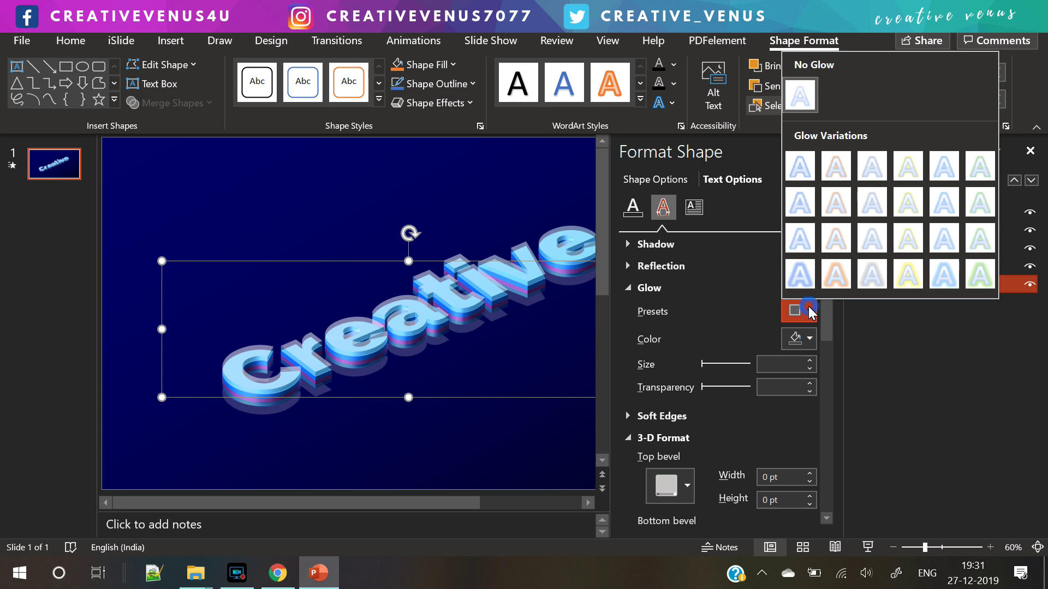
click(800, 166)
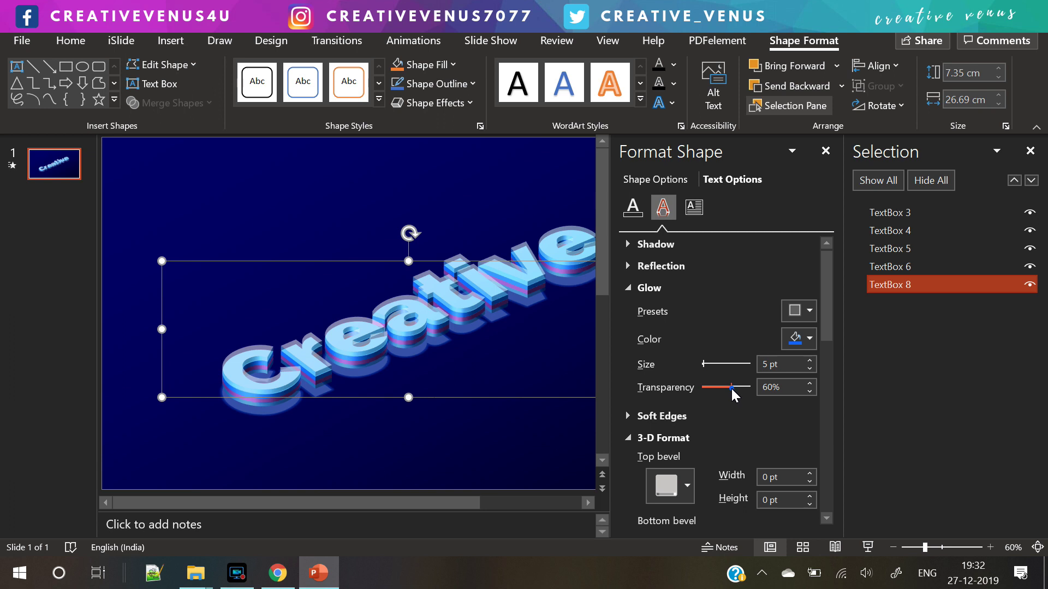
drag(731, 387, 704, 367)
click(800, 338)
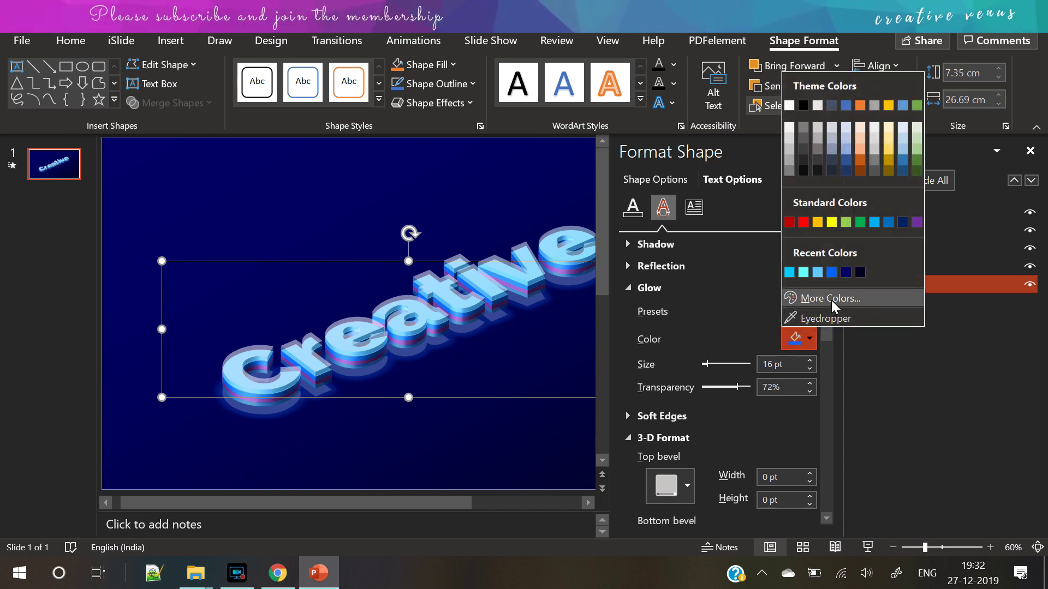
click(916, 222)
Step: Add TextBox 4 to the selection, close the Selection Pane and preview the slide show
ctrl+click(913, 231)
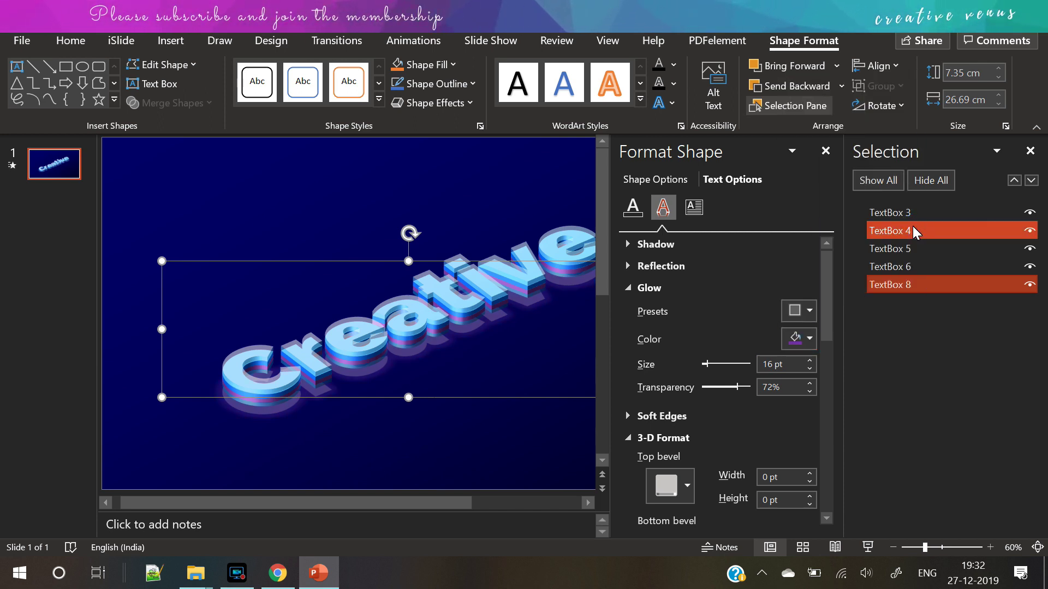
click(1034, 153)
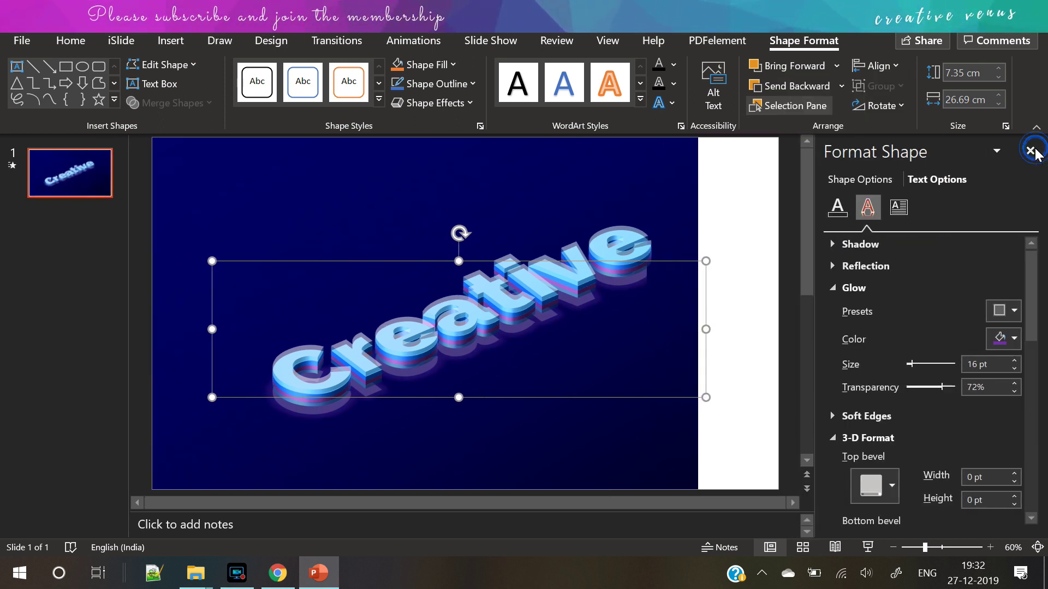
click(868, 548)
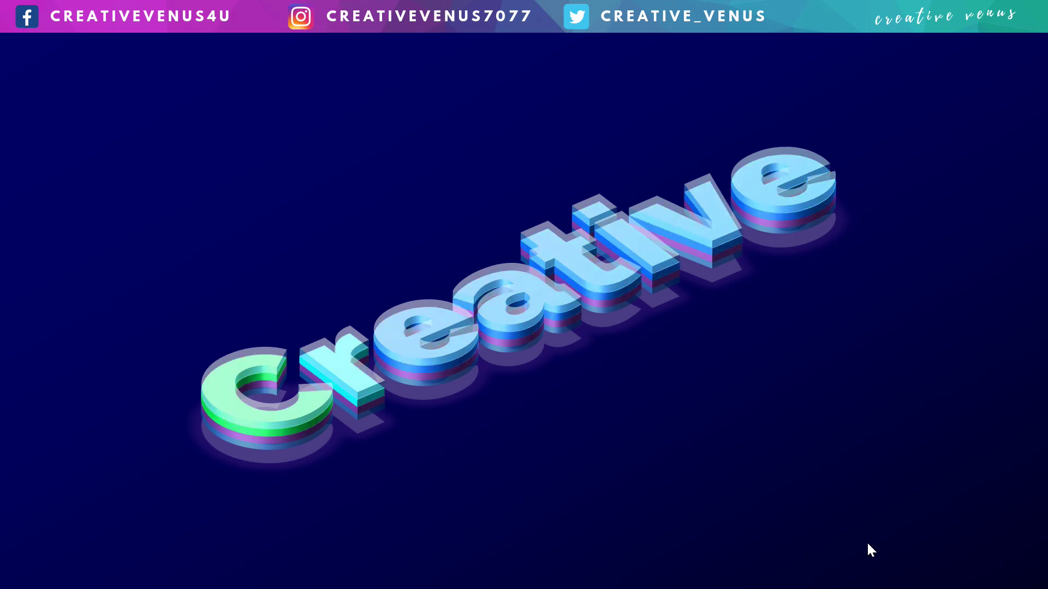
key(Escape)
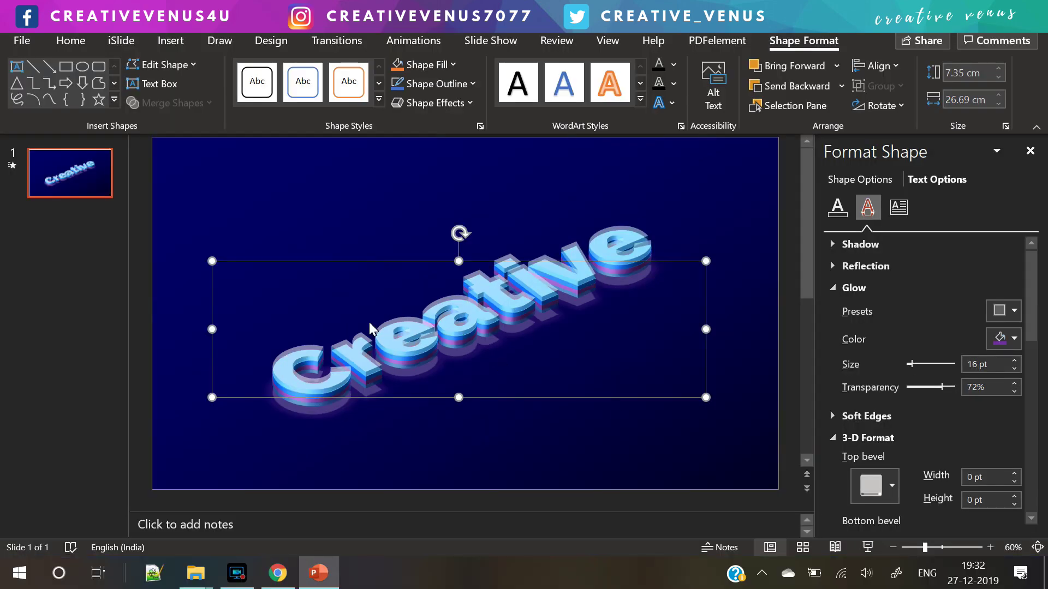
Step: Duplicate slide 1 to make a second slide
click(81, 184)
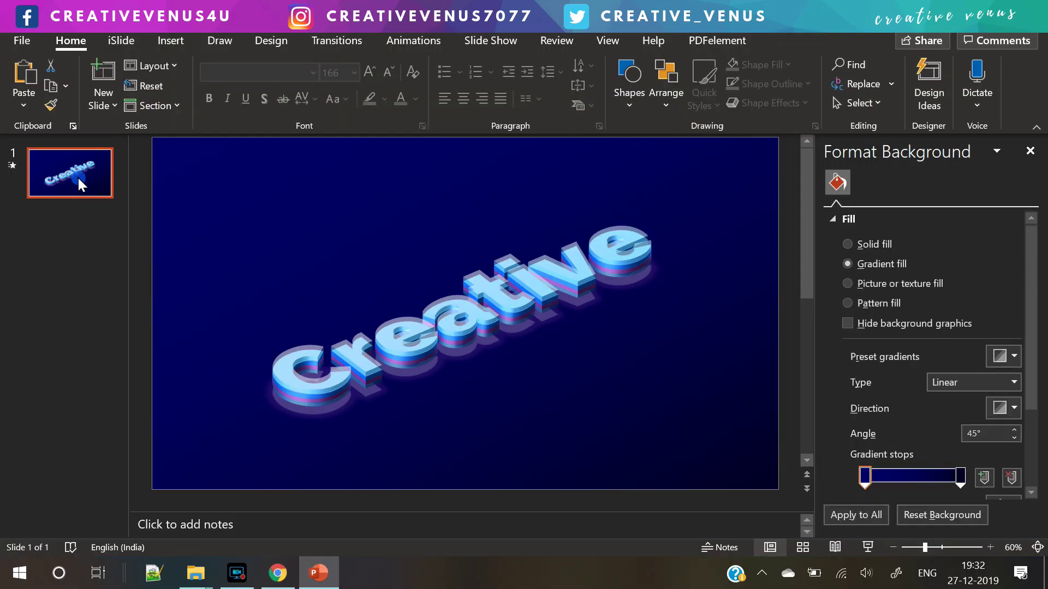
right_click(78, 179)
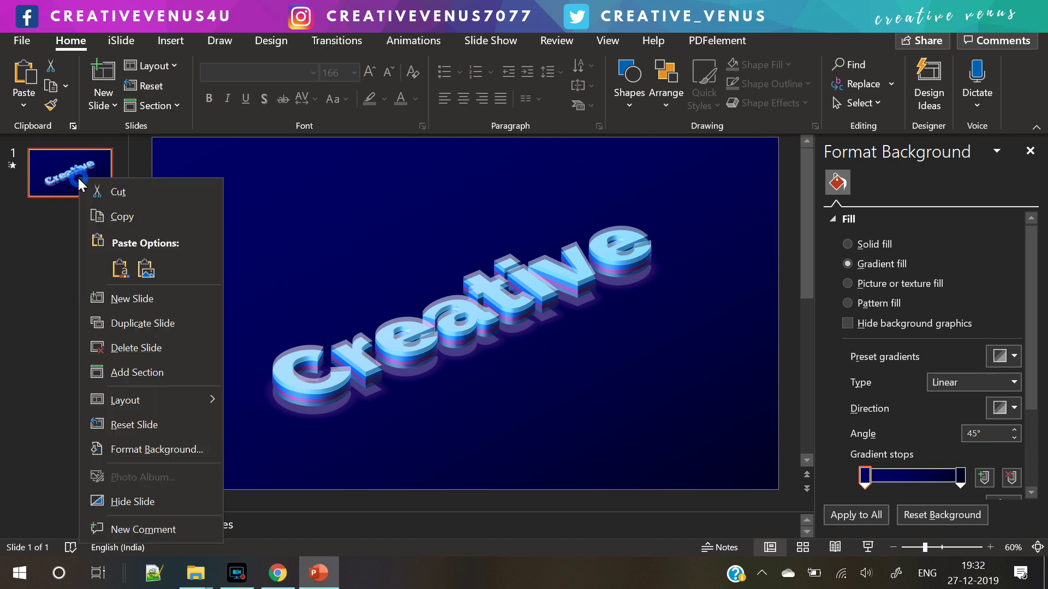
click(117, 321)
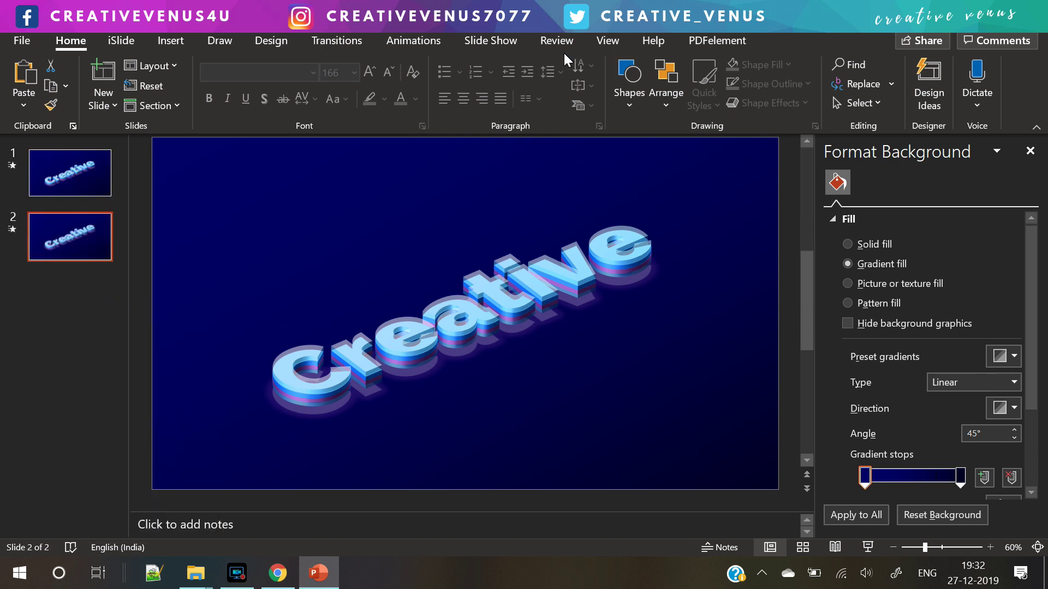
Step: Set the copy's font-colour animation to animate the text all at once, then preview it
click(427, 44)
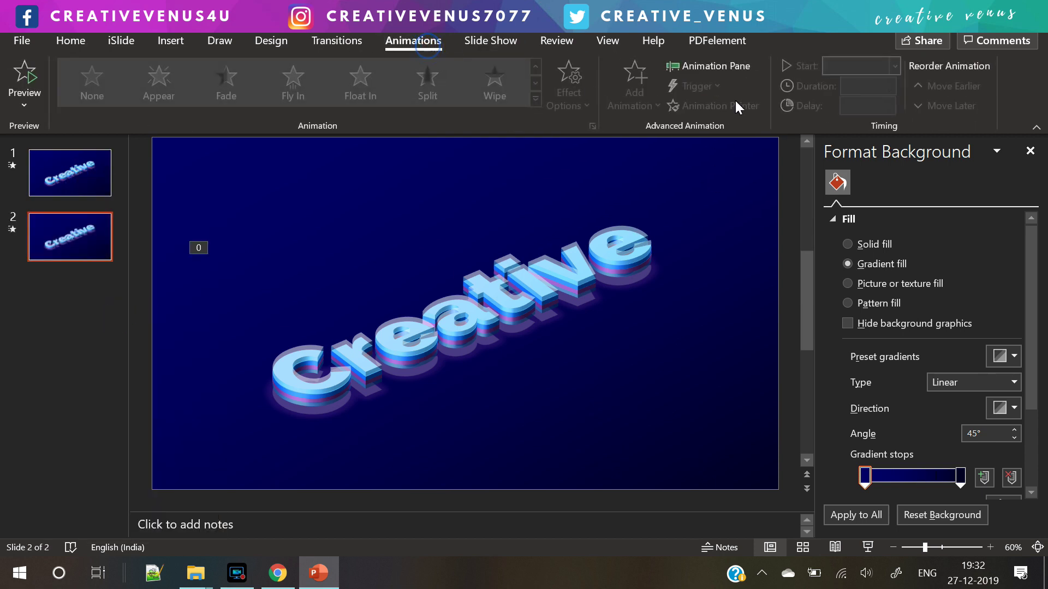
click(719, 70)
right_click(657, 213)
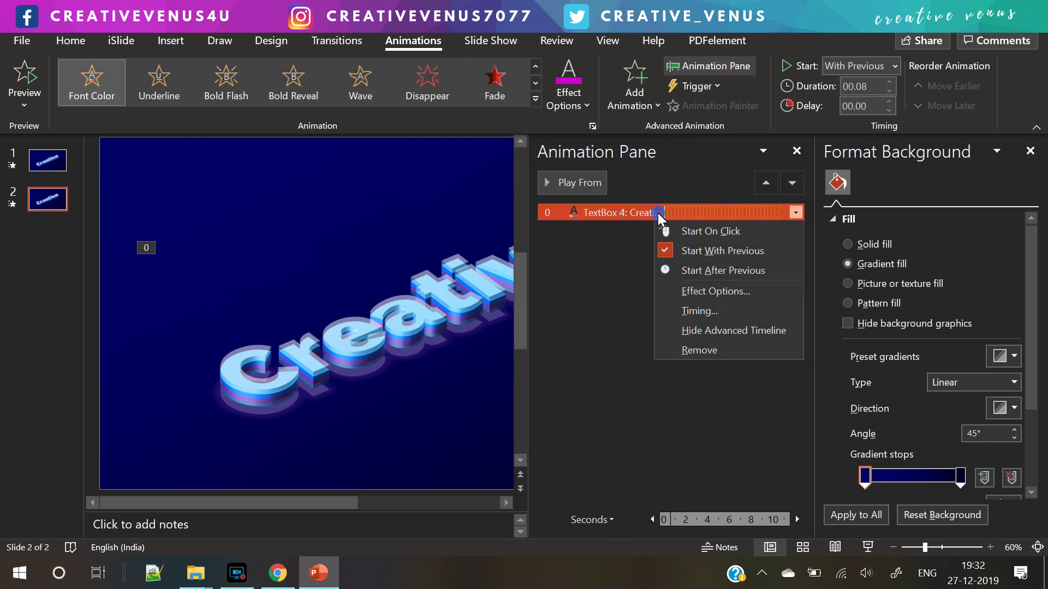
click(728, 292)
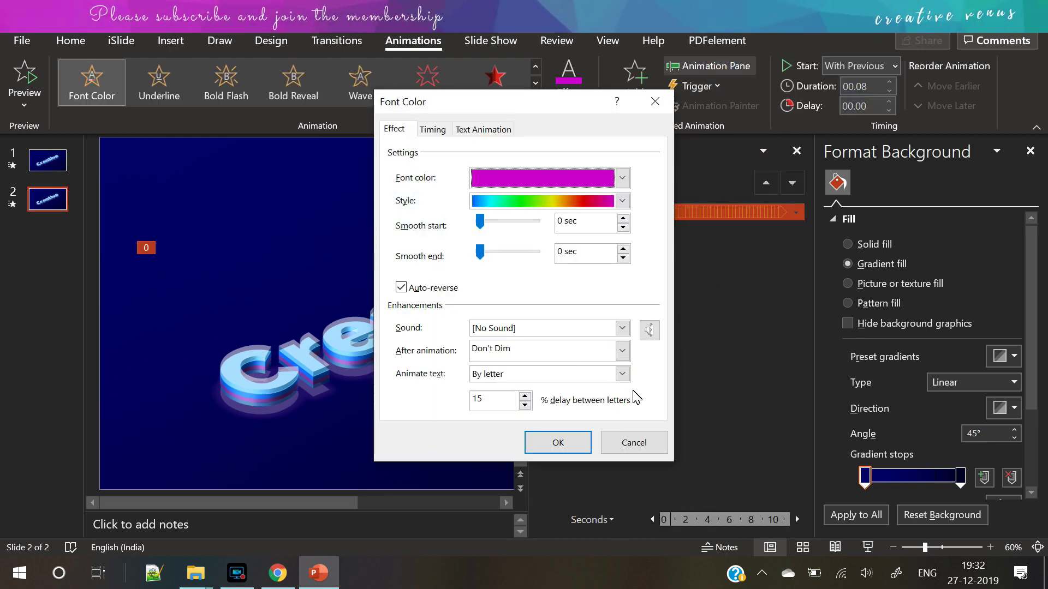
click(622, 375)
click(573, 389)
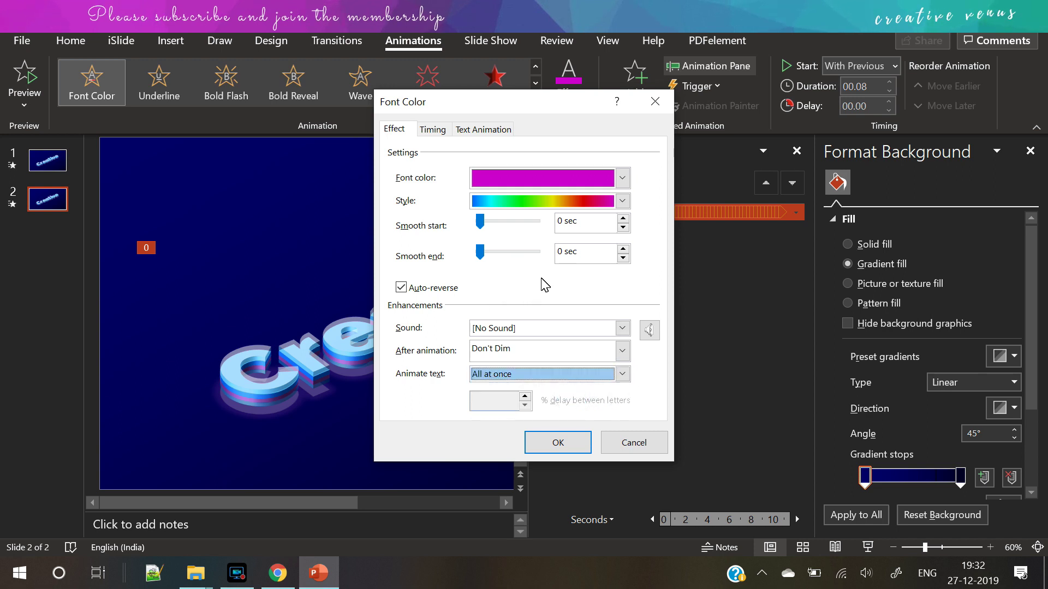
click(558, 443)
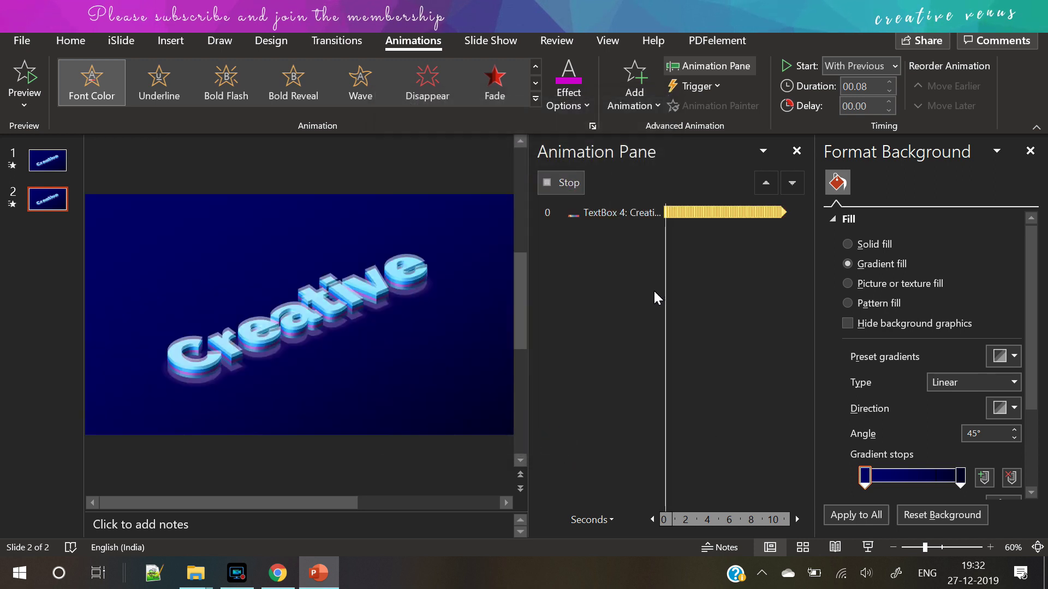
click(577, 182)
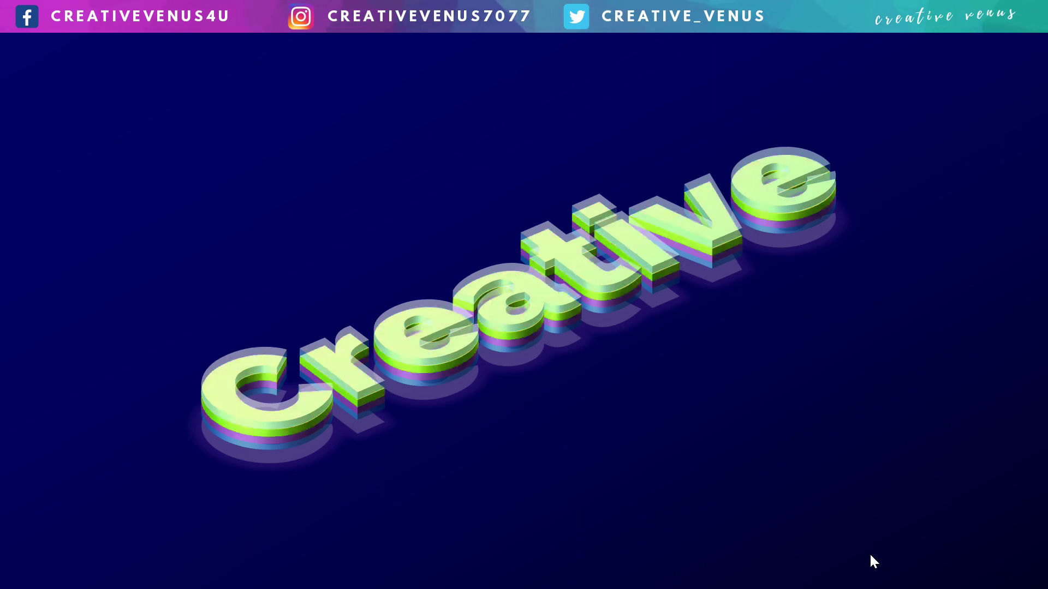
Step: Set slide 2's colour animation duration to 00.20 seconds and check it in a full-screen show
key(Escape)
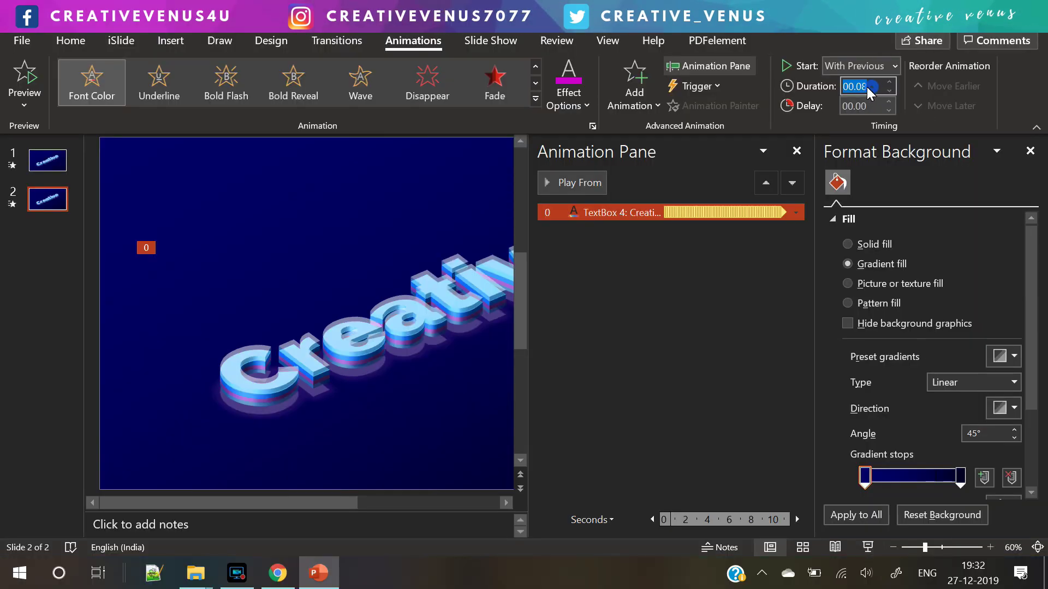
drag(854, 84, 858, 87)
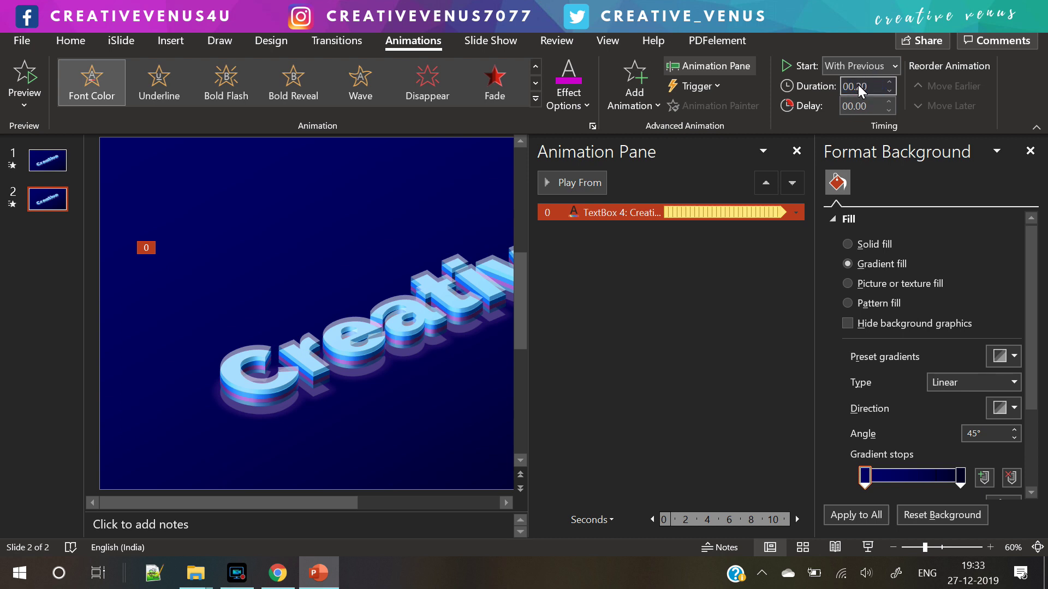
click(869, 548)
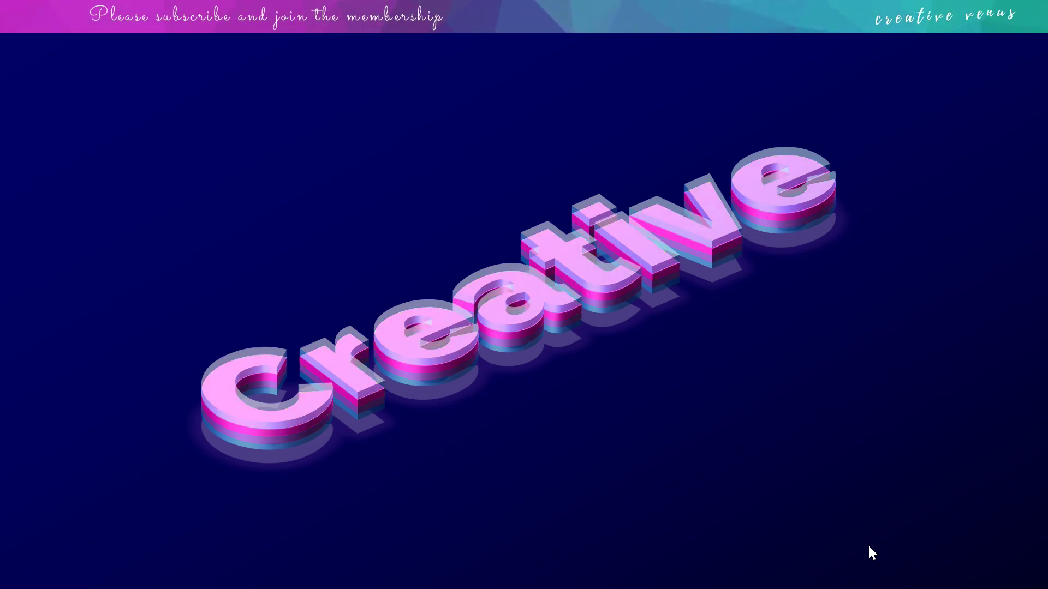
key(Escape)
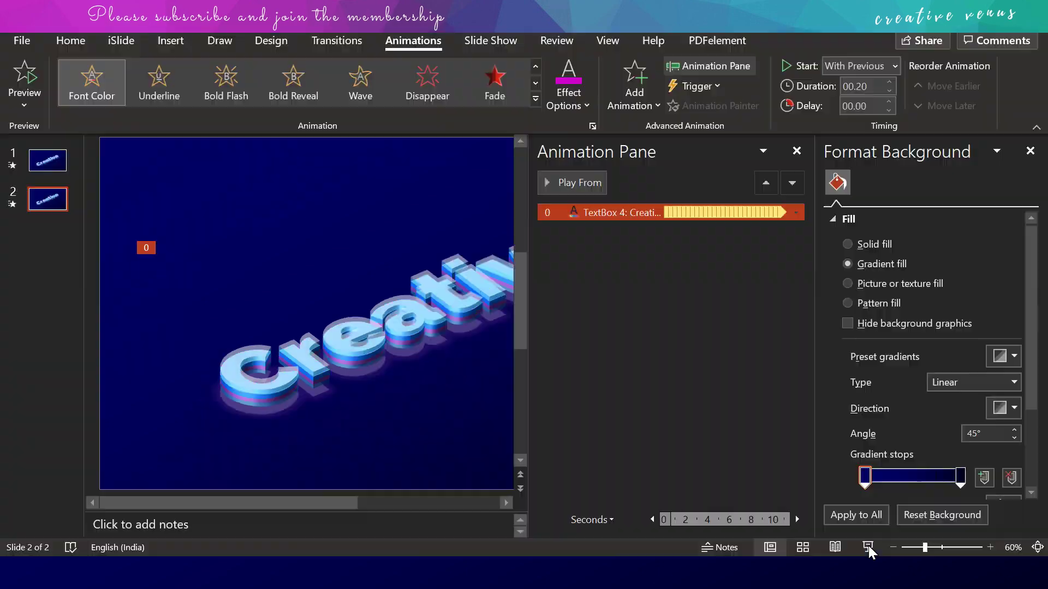
Step: Duplicate slide 2 as slide 3, lengthen its colour animation to 01.00 seconds, and preview it
right_click(41, 198)
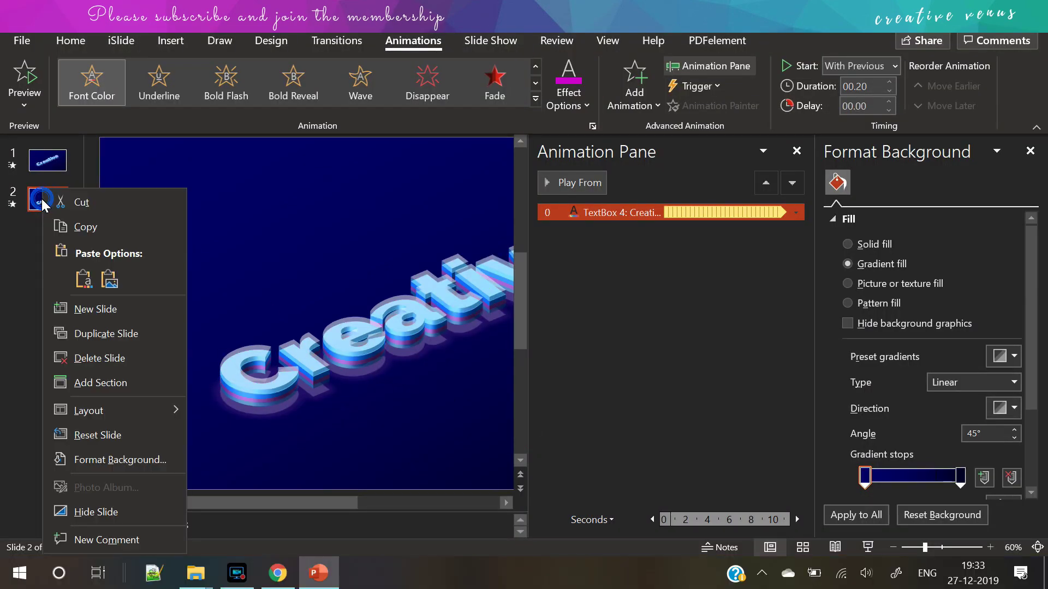
click(115, 337)
click(653, 214)
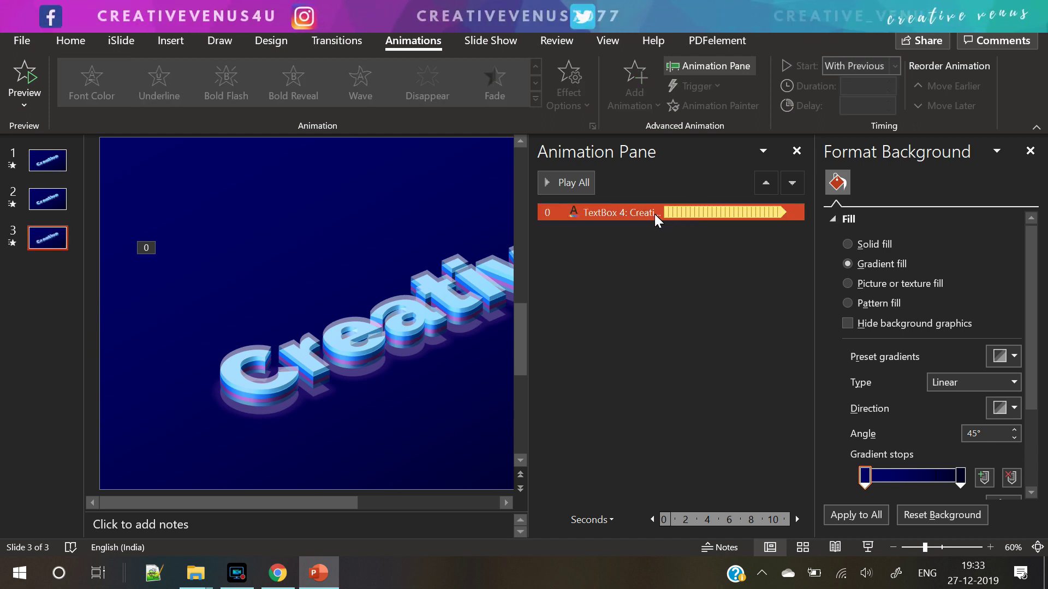
click(887, 83)
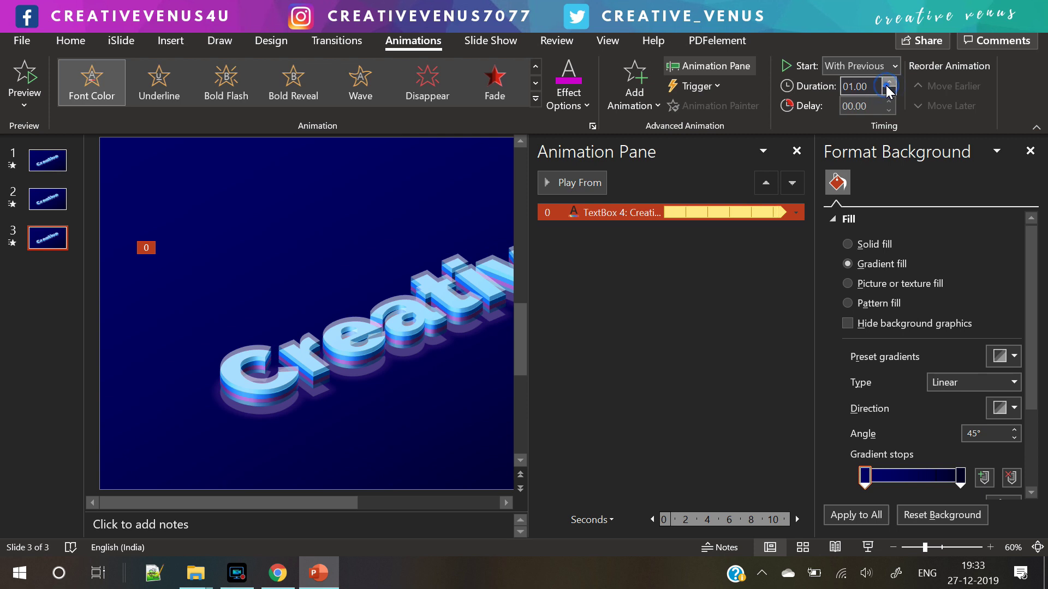
click(866, 551)
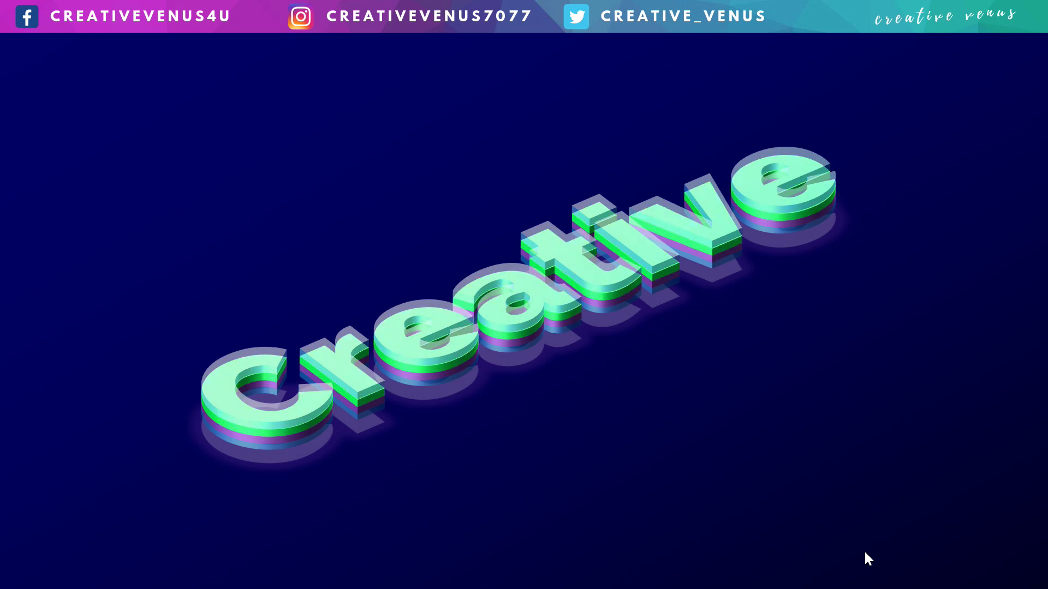
key(Escape)
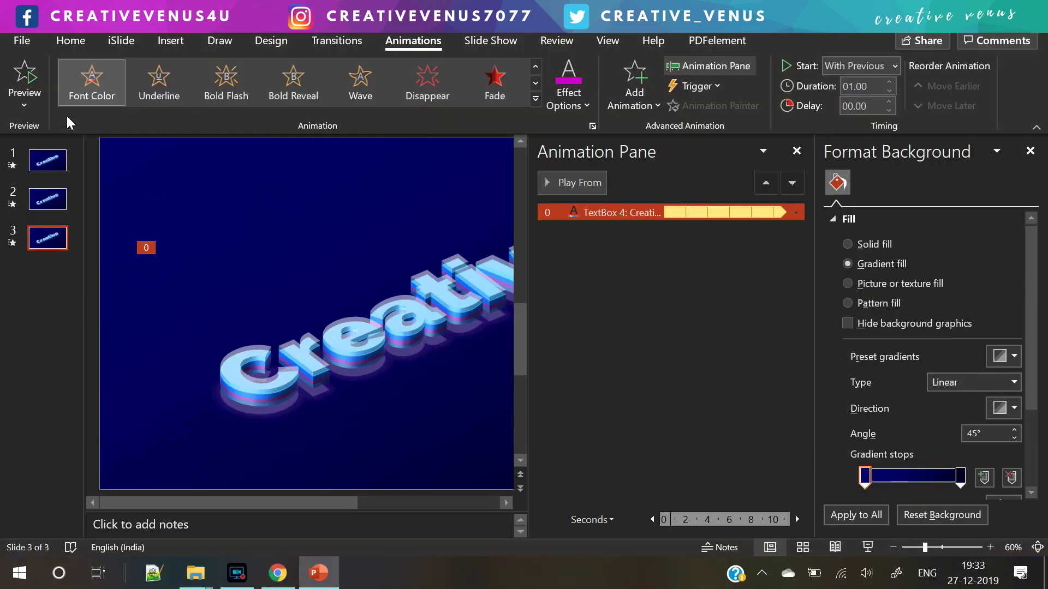
Step: Duplicate slide 1 to create a fourth slide
click(61, 159)
right_click(60, 155)
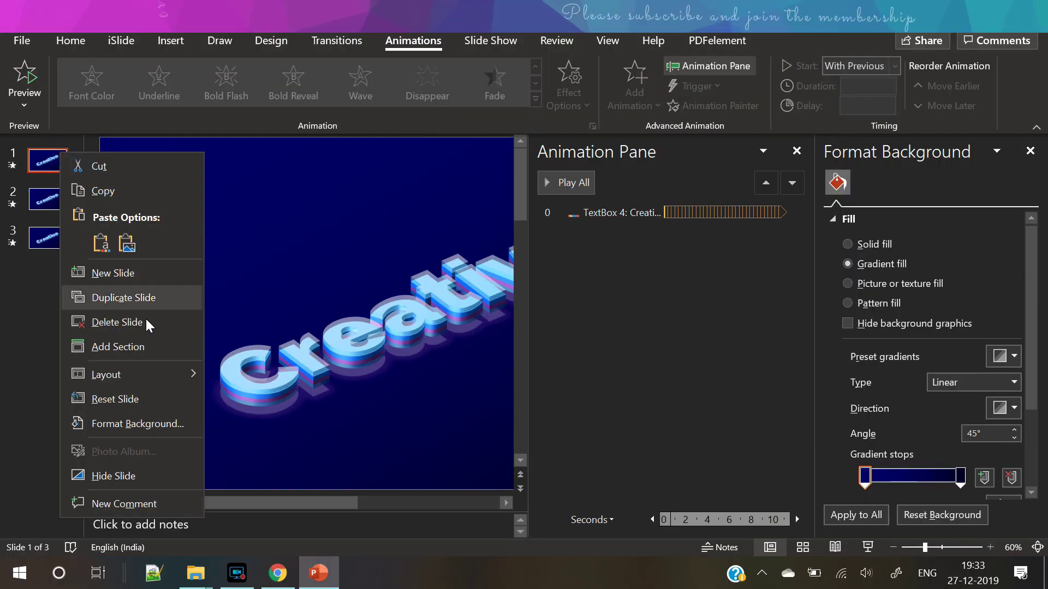
click(145, 311)
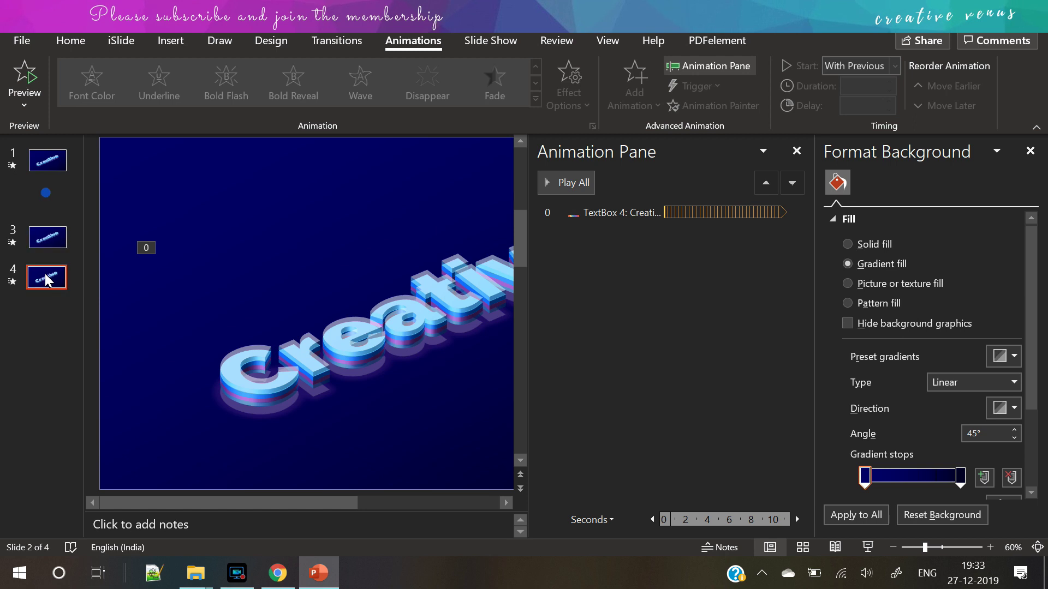
Step: Raise the fourth slide's colour animation duration to 01.25 seconds and preview it full screen
click(621, 214)
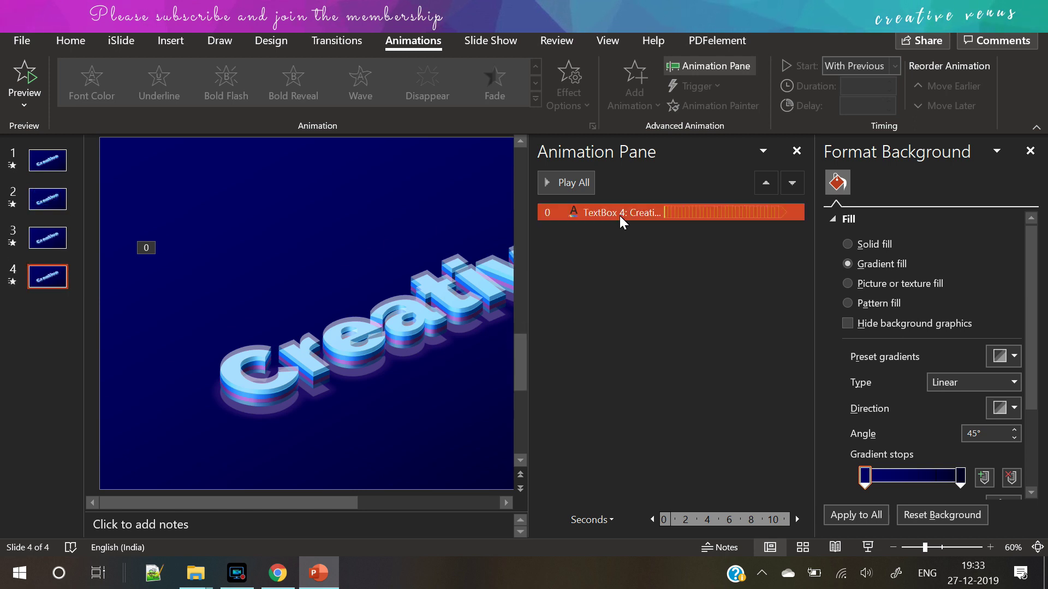
right_click(620, 215)
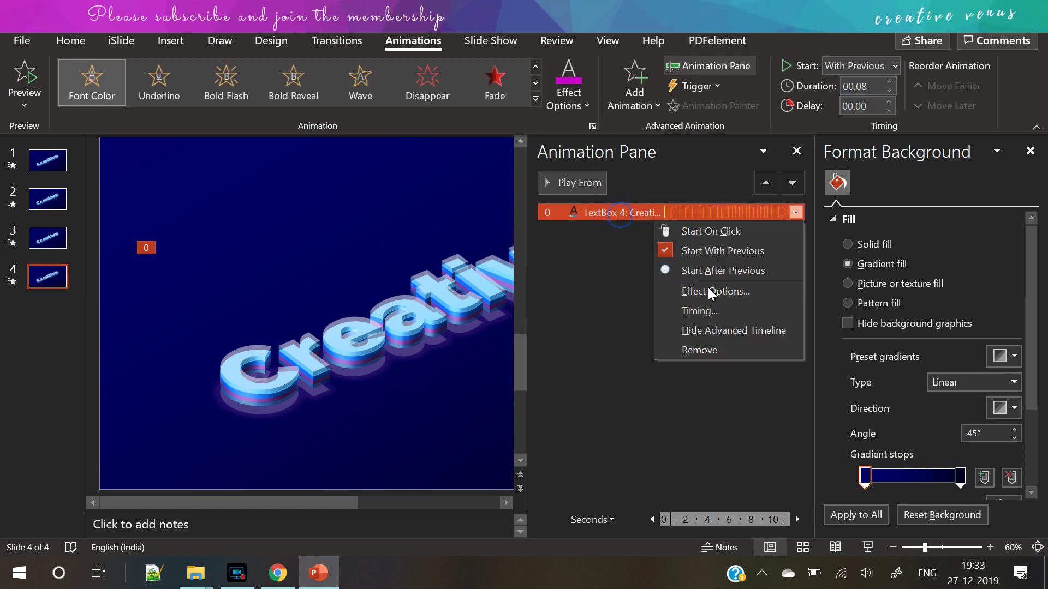
click(873, 90)
click(890, 83)
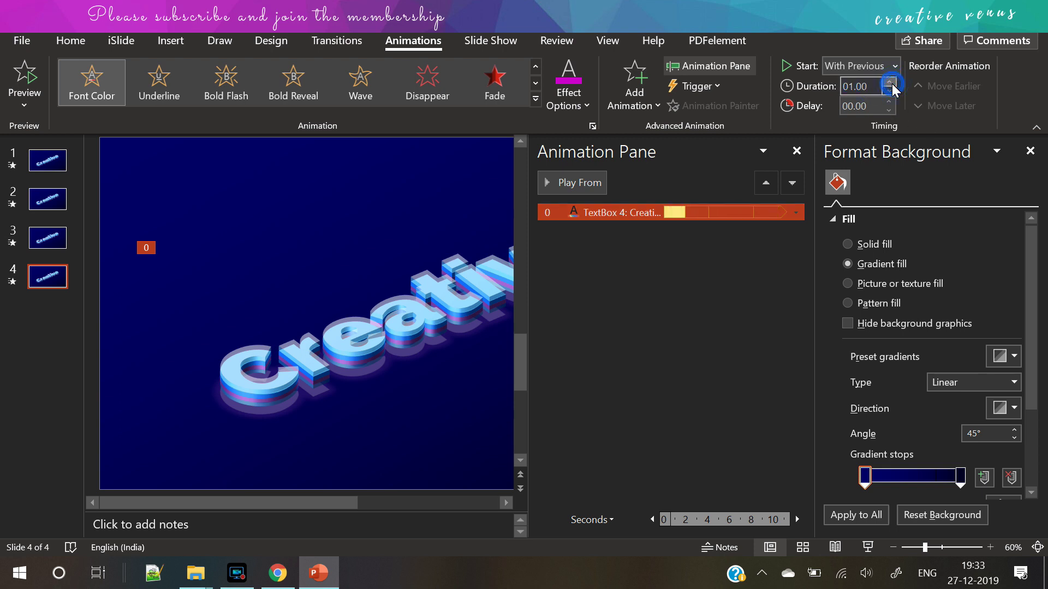
click(891, 83)
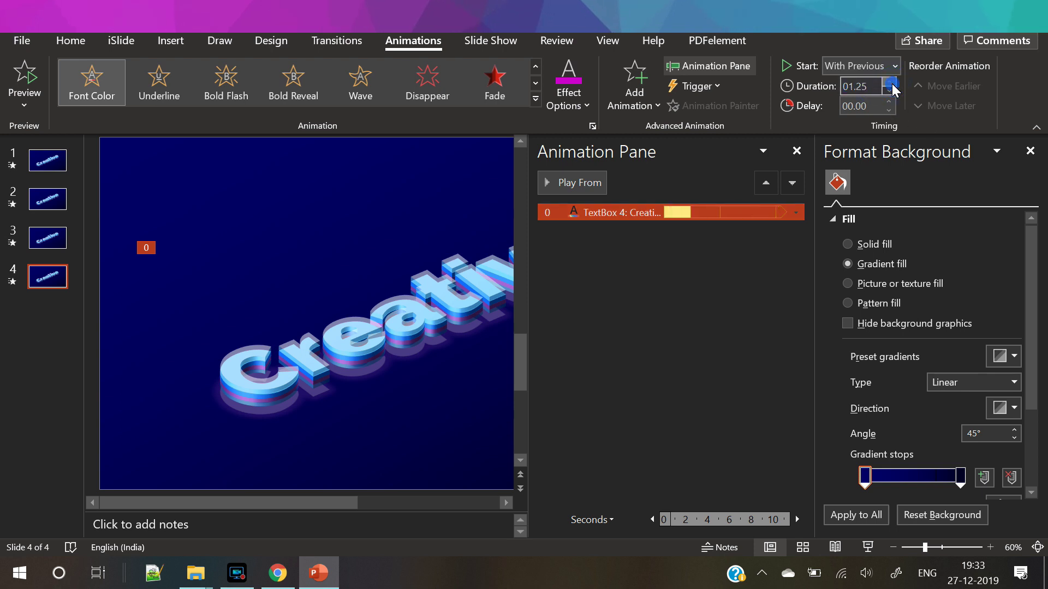
click(867, 547)
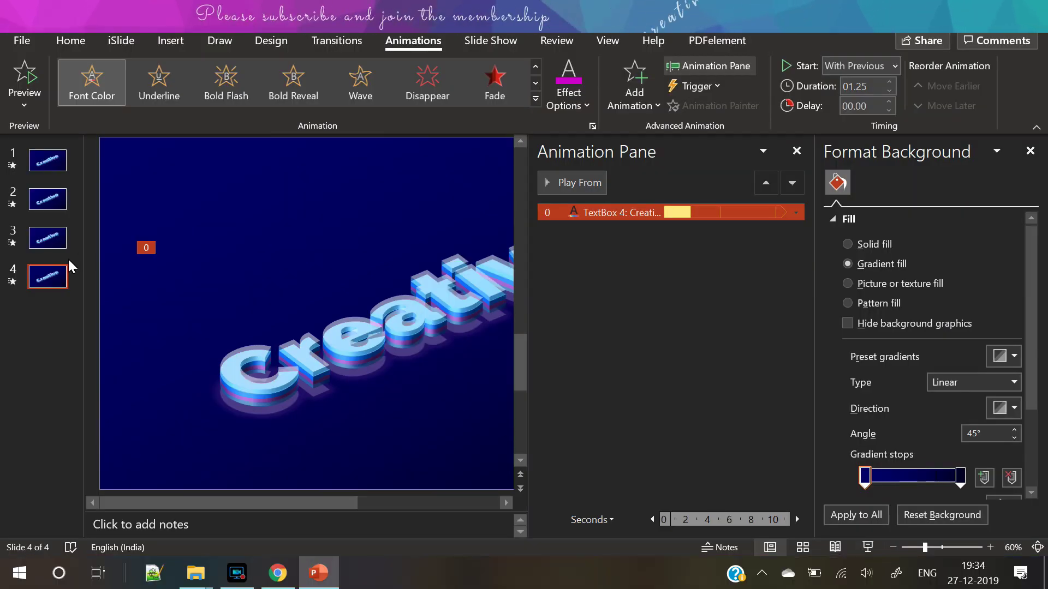
right_click(43, 279)
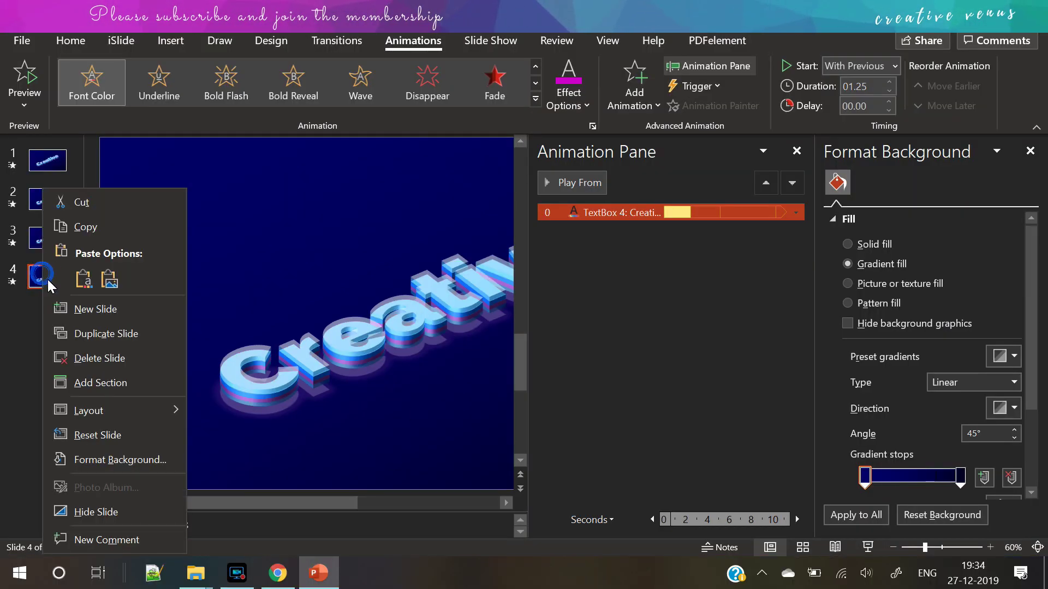
Step: Duplicate slide 4 as slide 5, switch its colour animation to the blue-to-purple style, and preview it
click(75, 328)
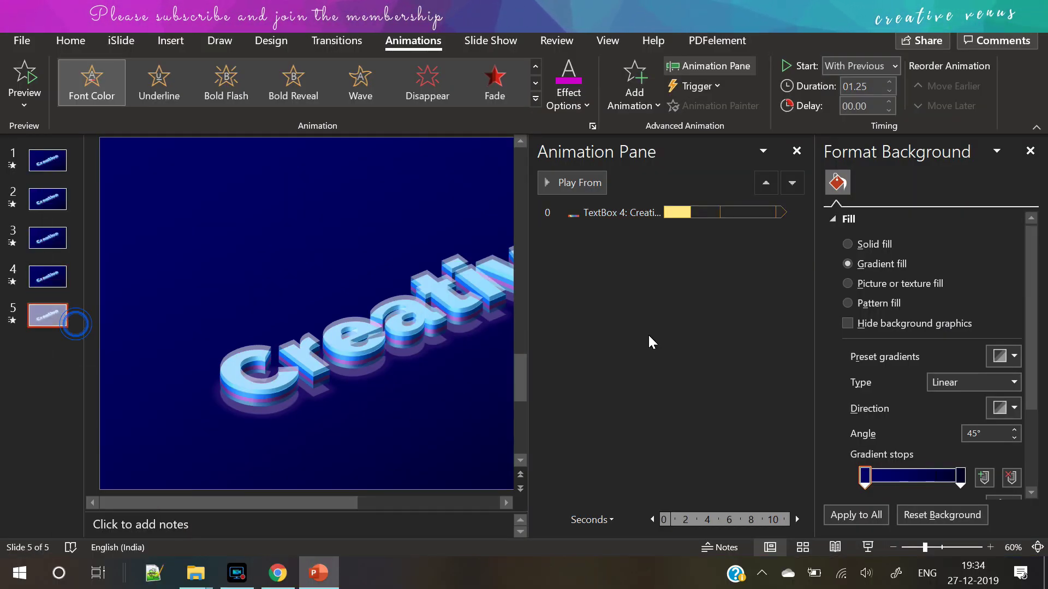
right_click(627, 213)
click(684, 288)
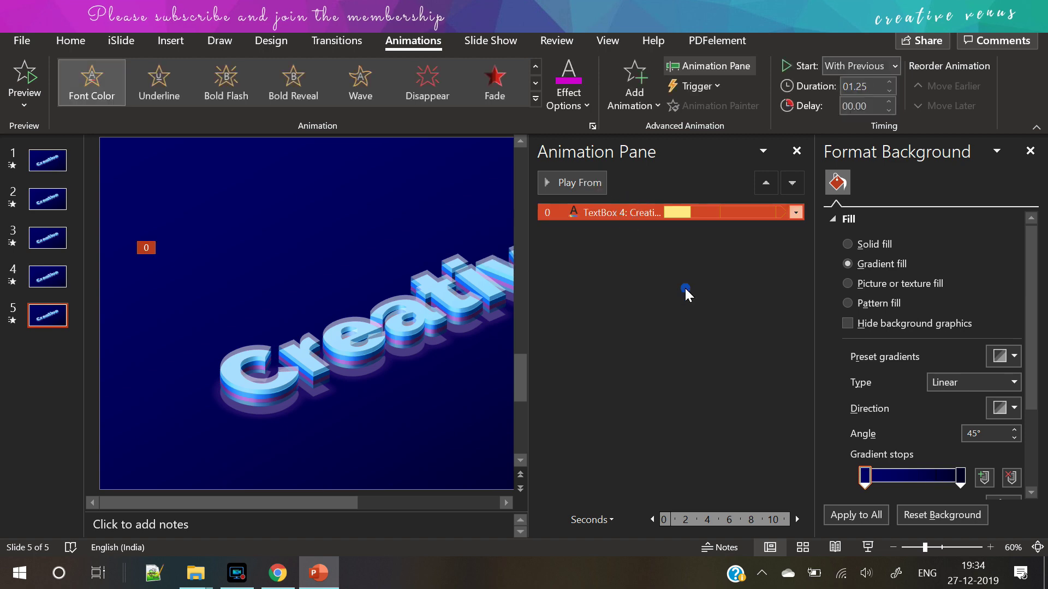
click(623, 201)
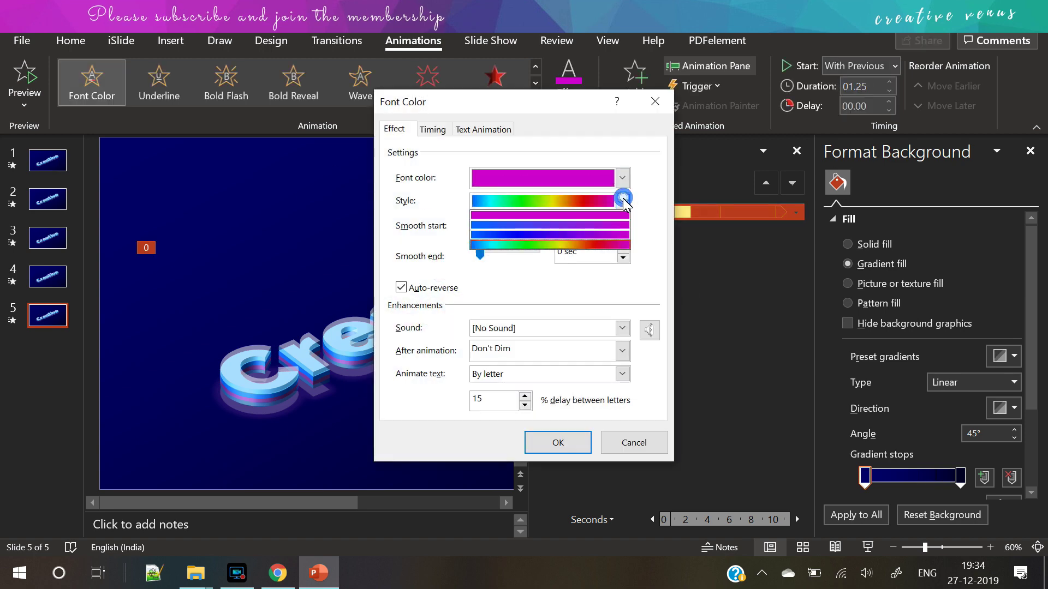
click(586, 236)
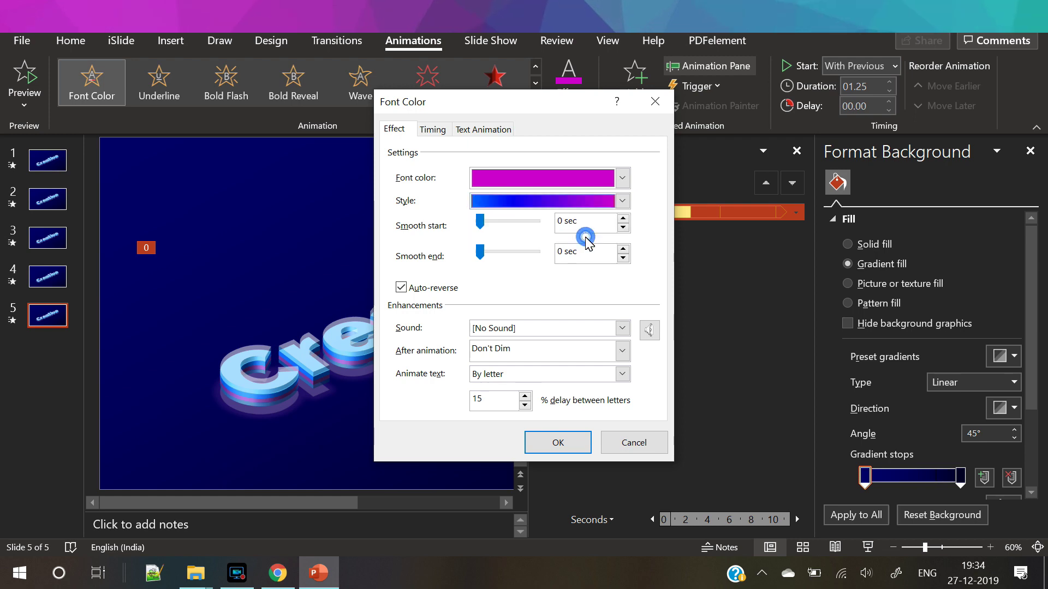
click(551, 443)
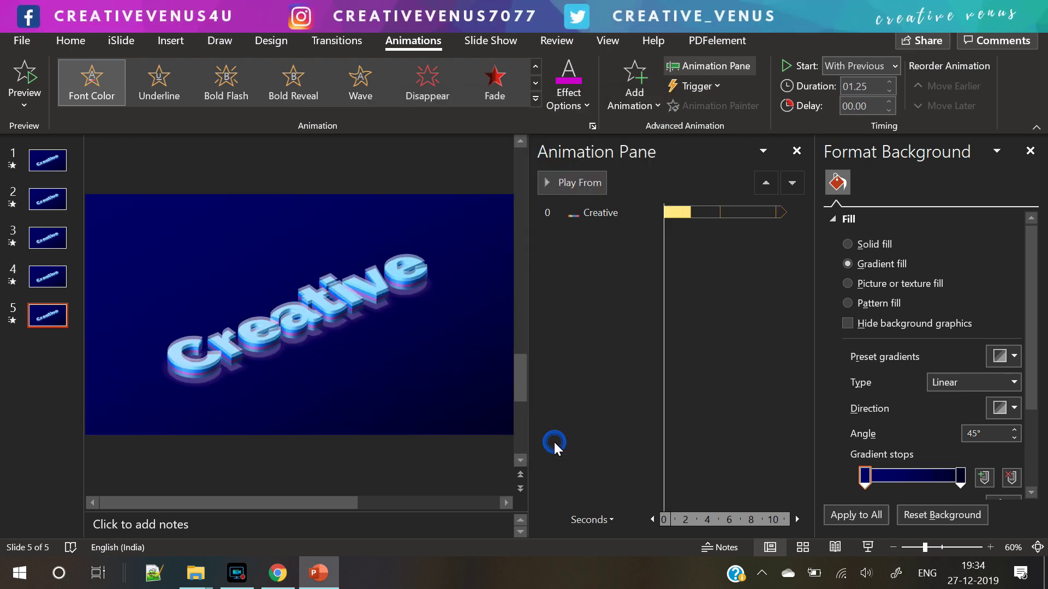
click(867, 547)
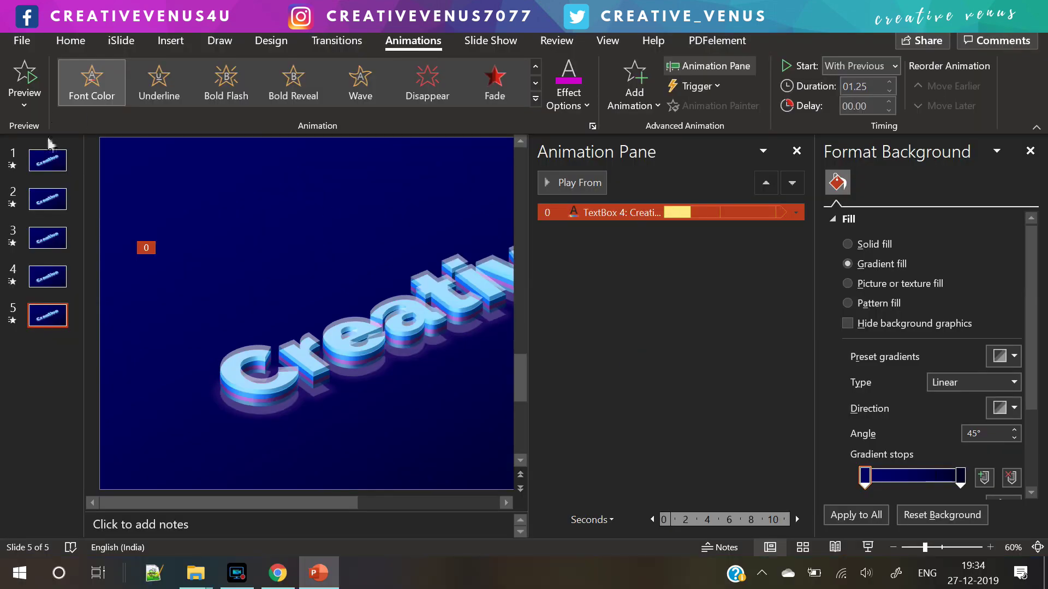
Step: Go back to slide 1 in the editing view
click(55, 165)
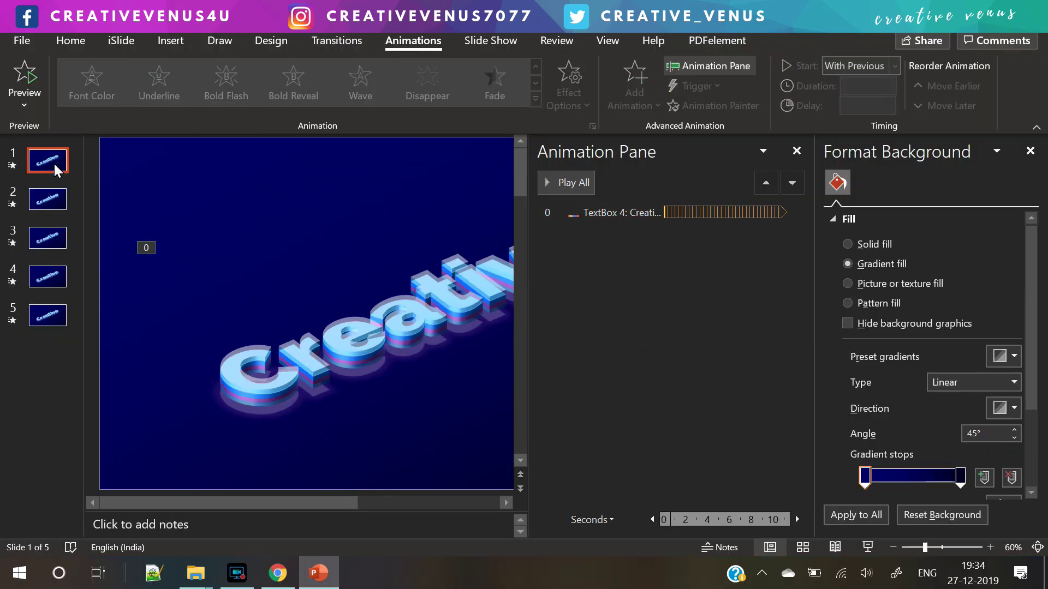